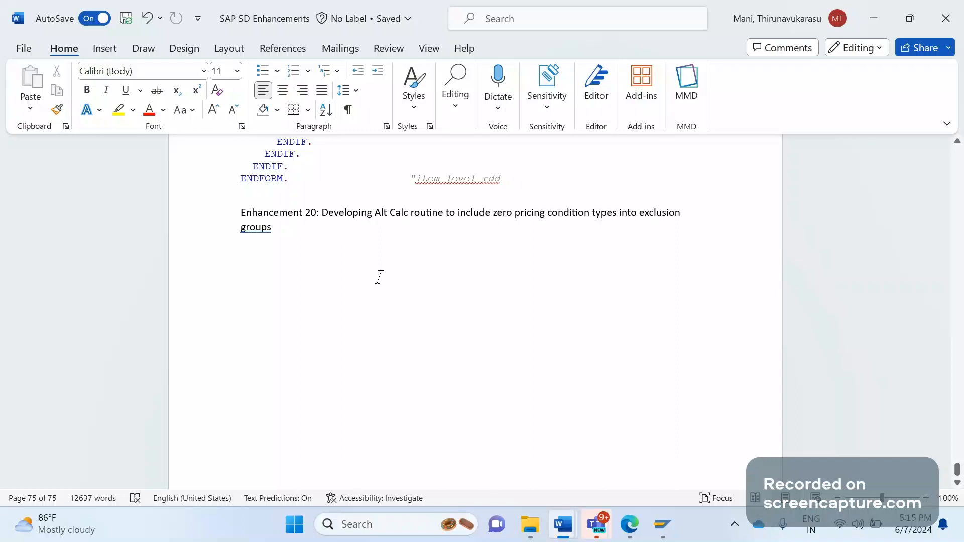
Change 'groups' to 'group.' in the Enhancement 20 heading and add a 'Solution:' line below it.
key(ctrl+z)
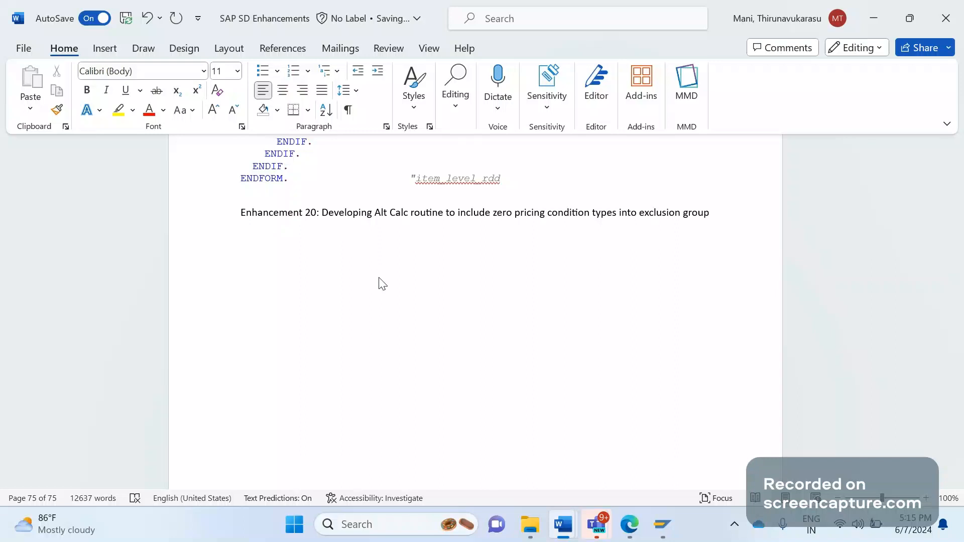
text(.)
key(Return)
key(Return)
key(BackSpace)
text(Solution)
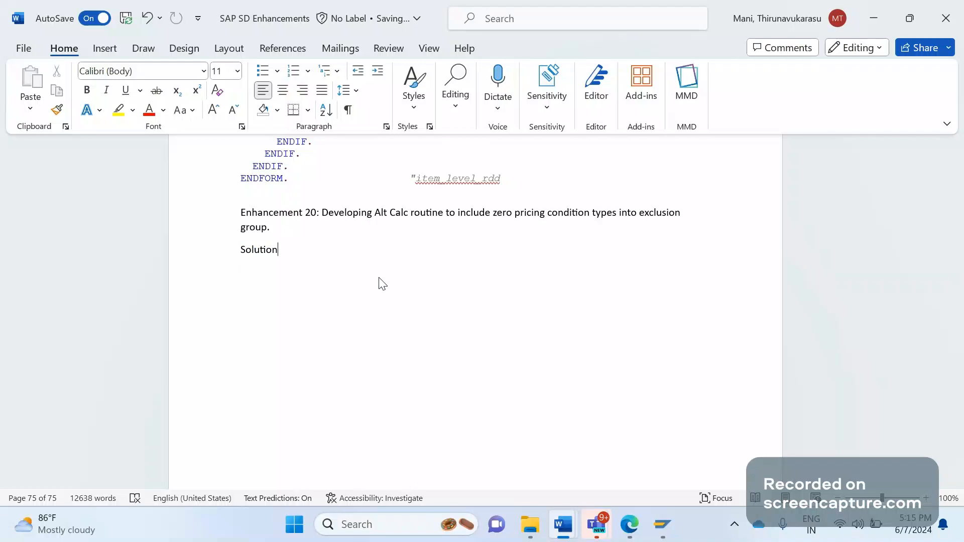
text(:)
key(Return)
Log on to S4HANA from SAP Logon with the saved user name and the account password.
click(659, 513)
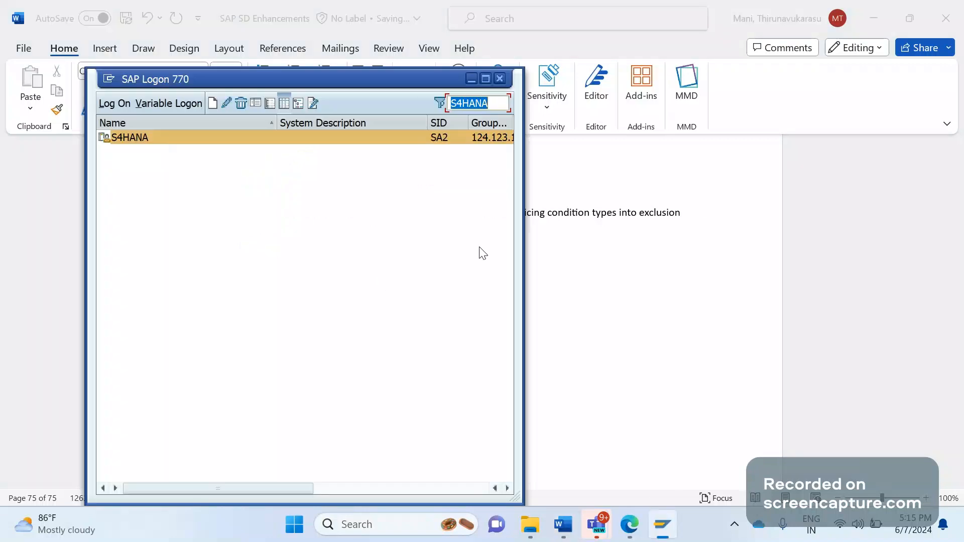
double_click(356, 137)
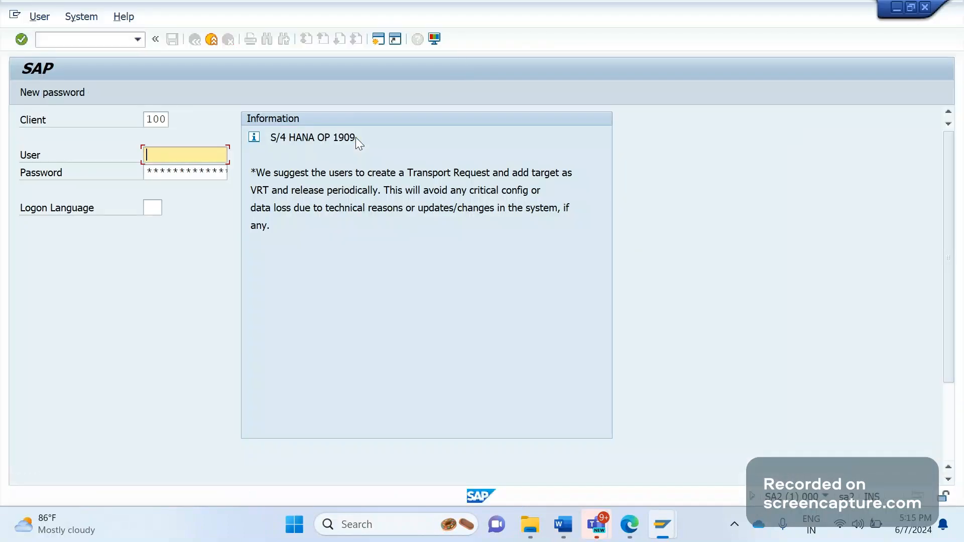
key(Down)
key(Tab)
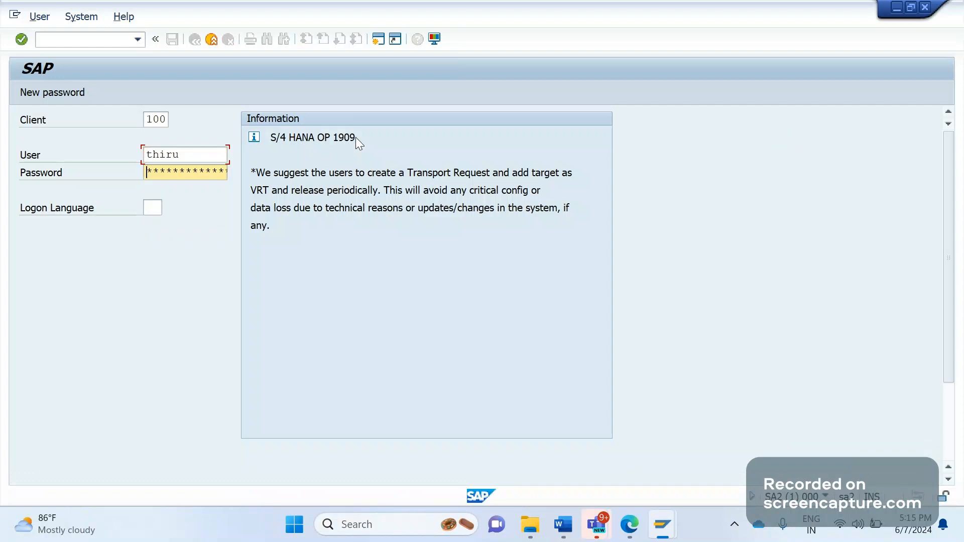
text(********)
key(Return)
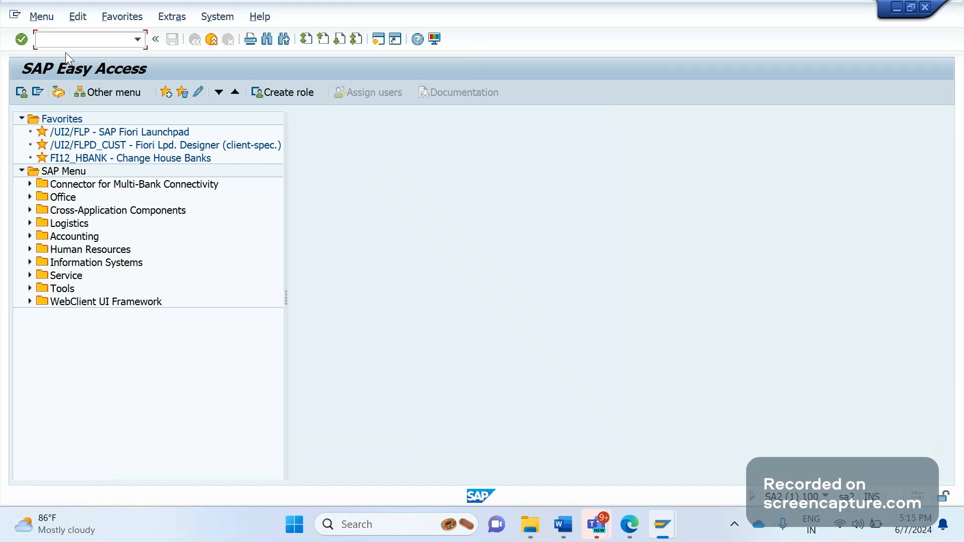
Run /nspro and open the SAP Reference IMG.
click(68, 38)
text(/nspro)
key(Return)
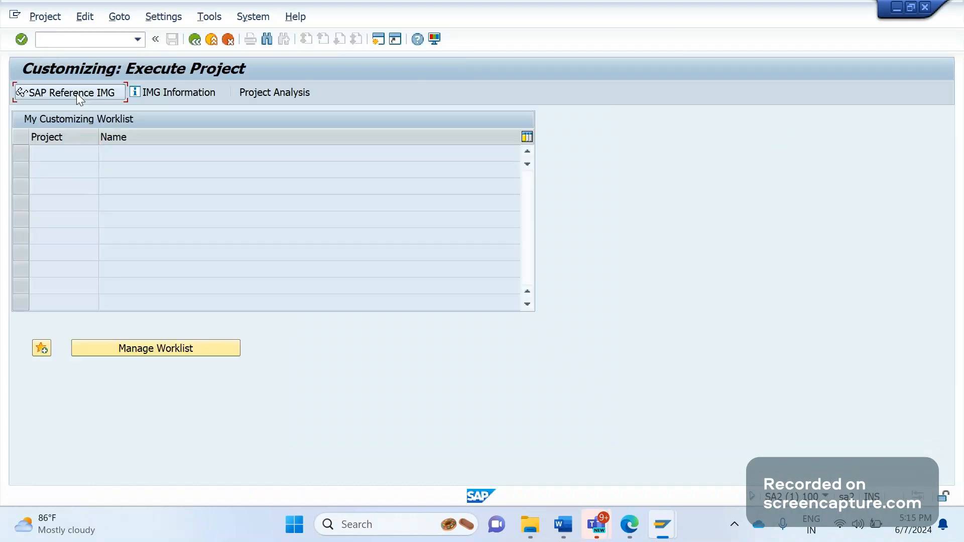
click(76, 93)
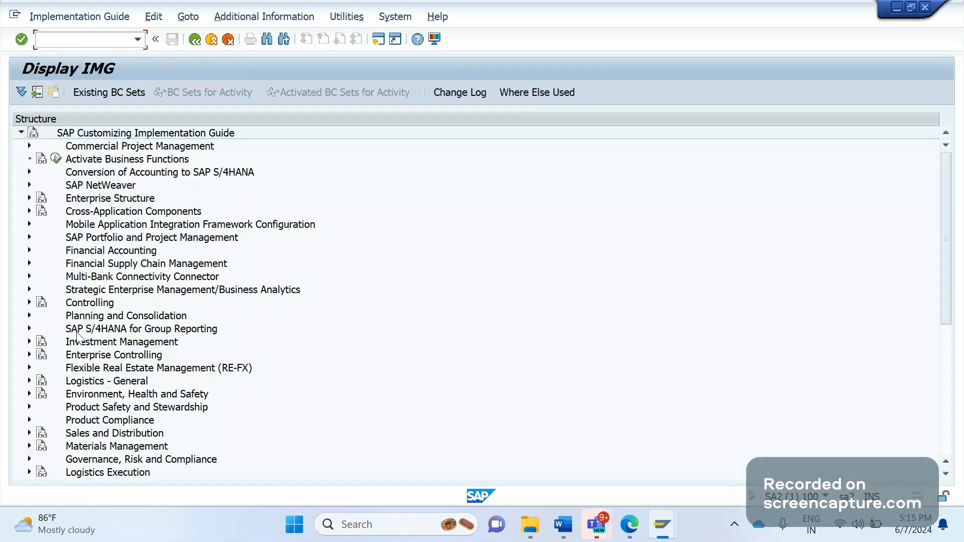
Expand Sales and Distribution > Basic Functions > Pricing > Condition Exclusion and open its activities.
click(29, 433)
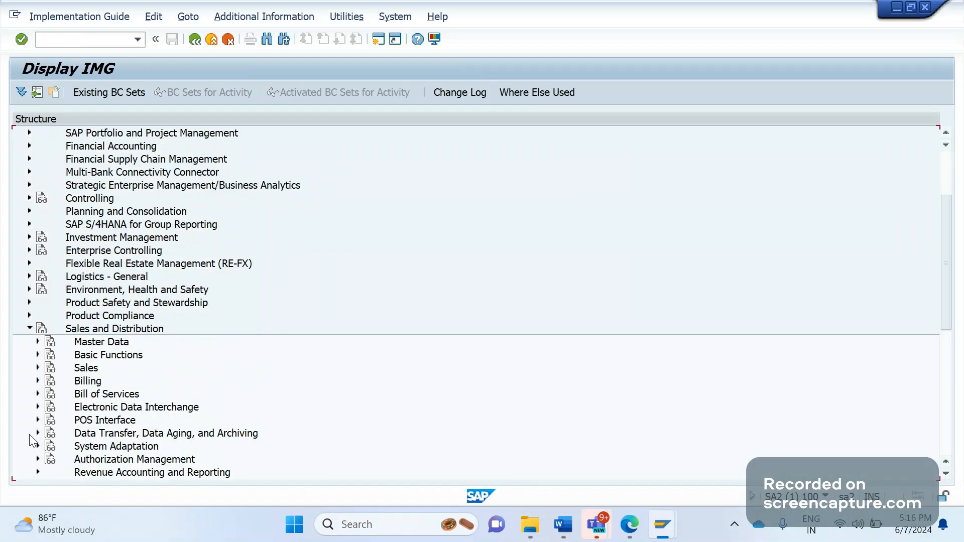
click(38, 355)
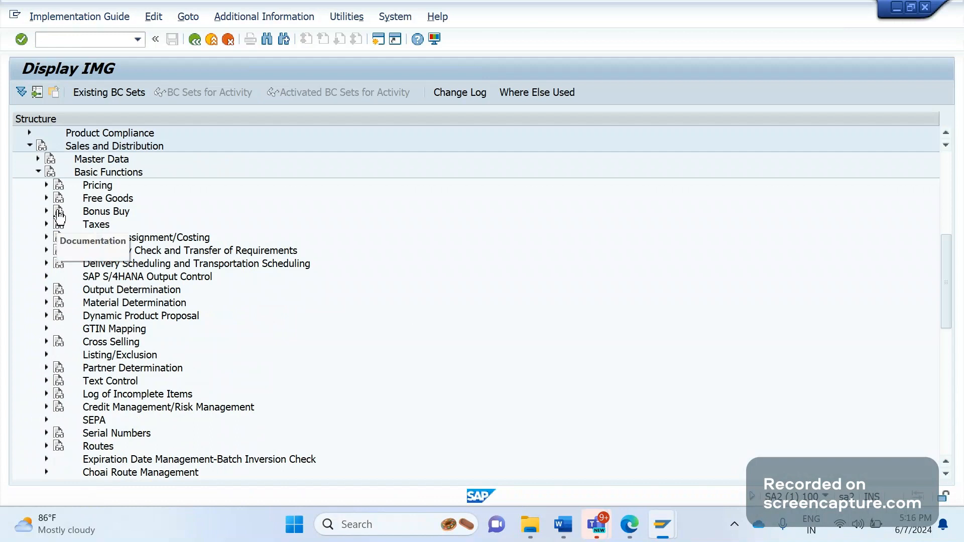
click(46, 185)
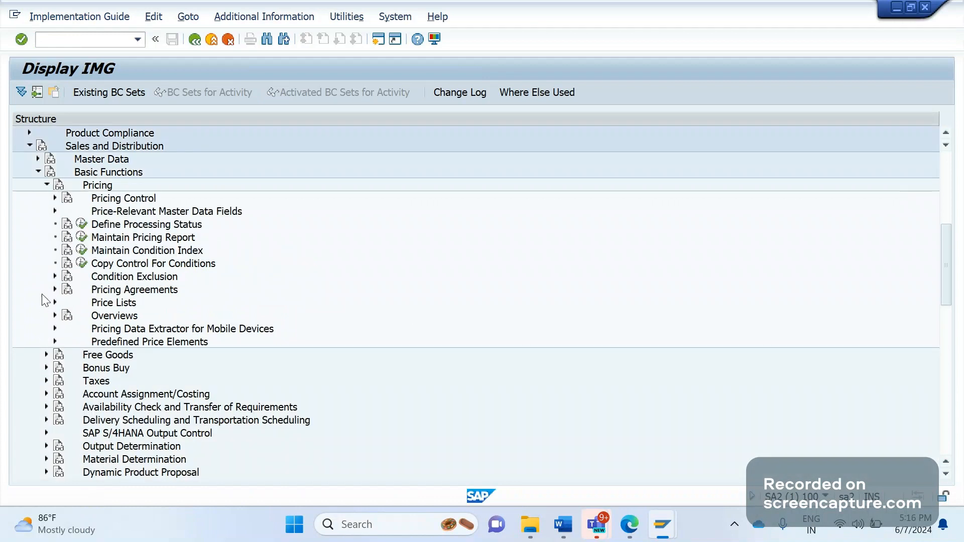
click(55, 277)
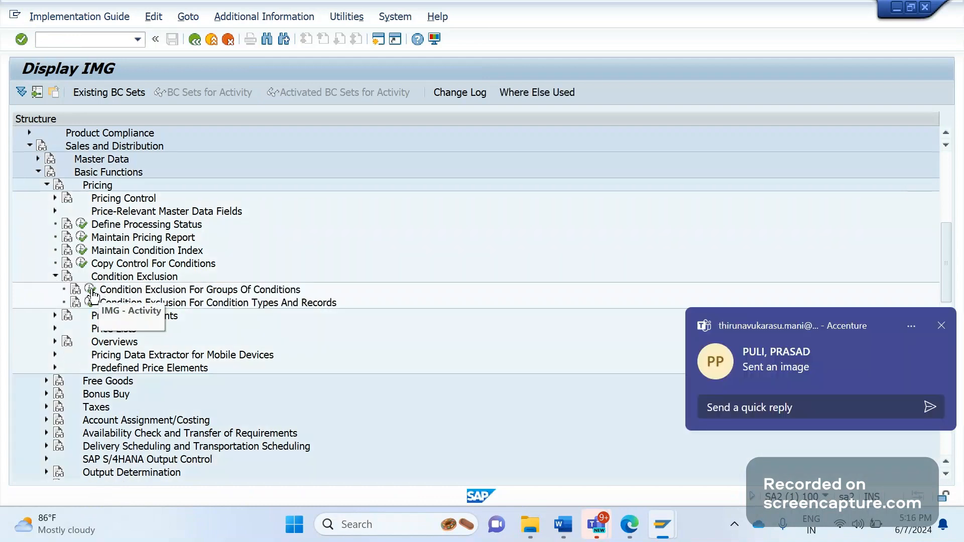
click(940, 325)
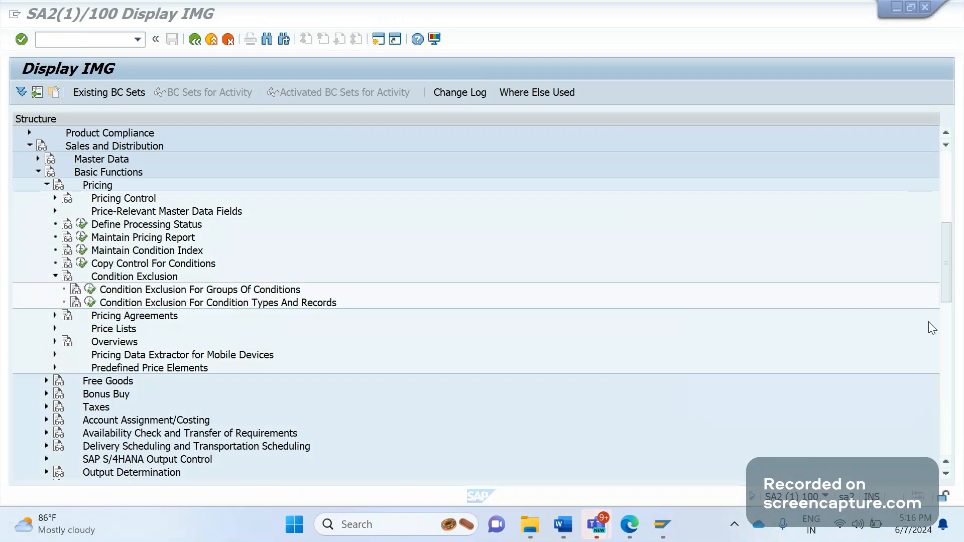
click(141, 304)
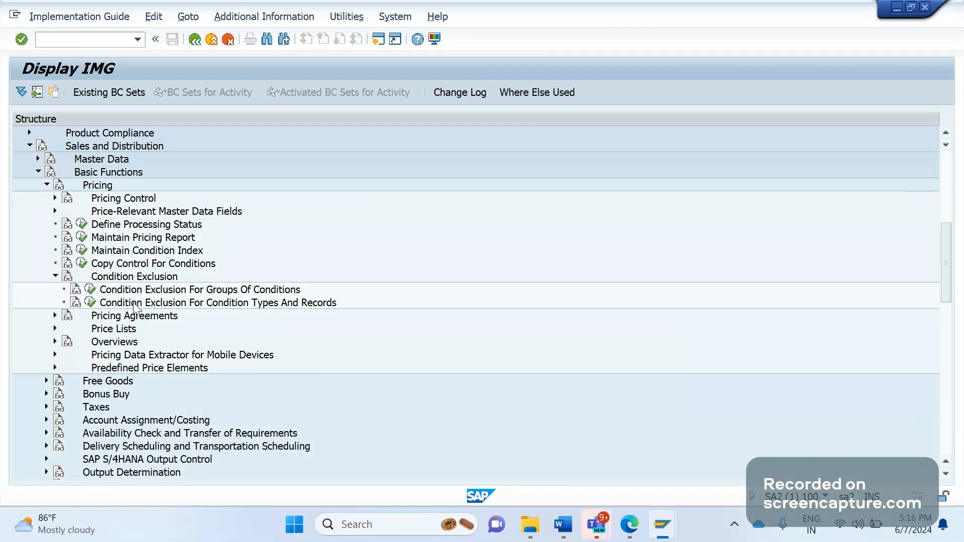
click(93, 290)
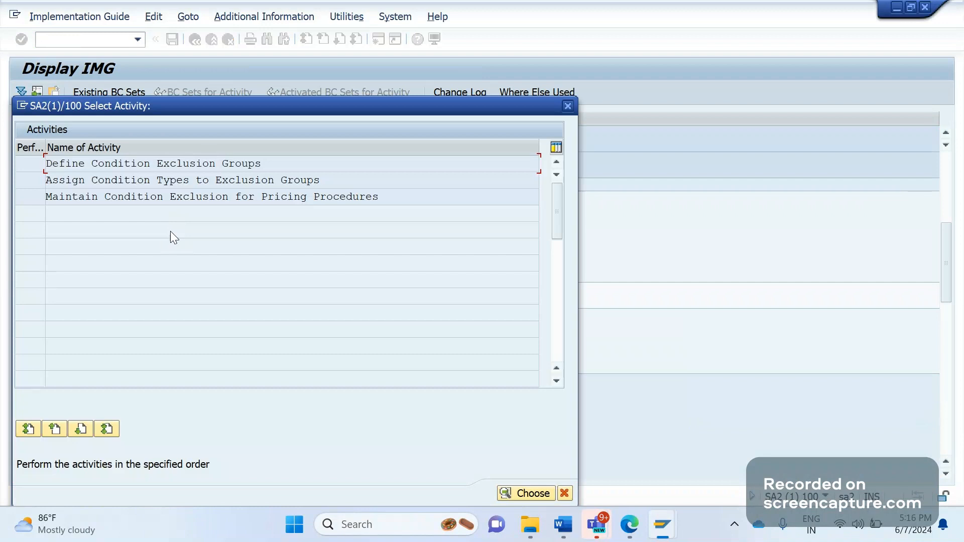
View the 19 groups in Define Condition Exclusion Groups and return to the activity list.
click(941, 324)
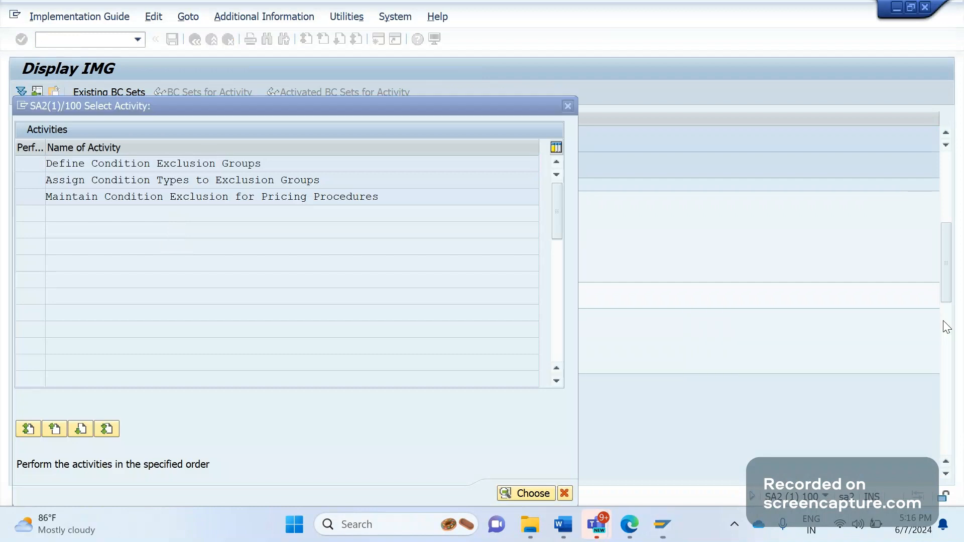
click(177, 186)
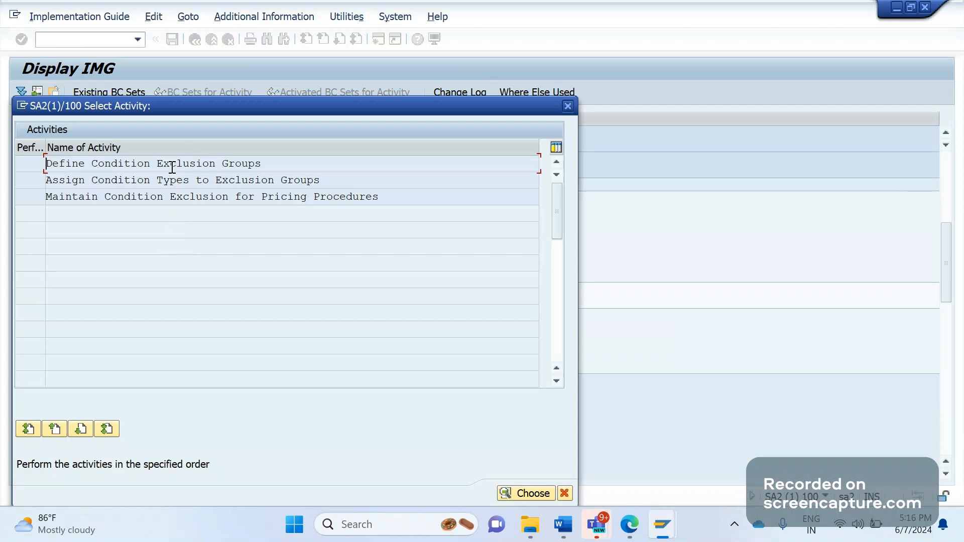
double_click(171, 166)
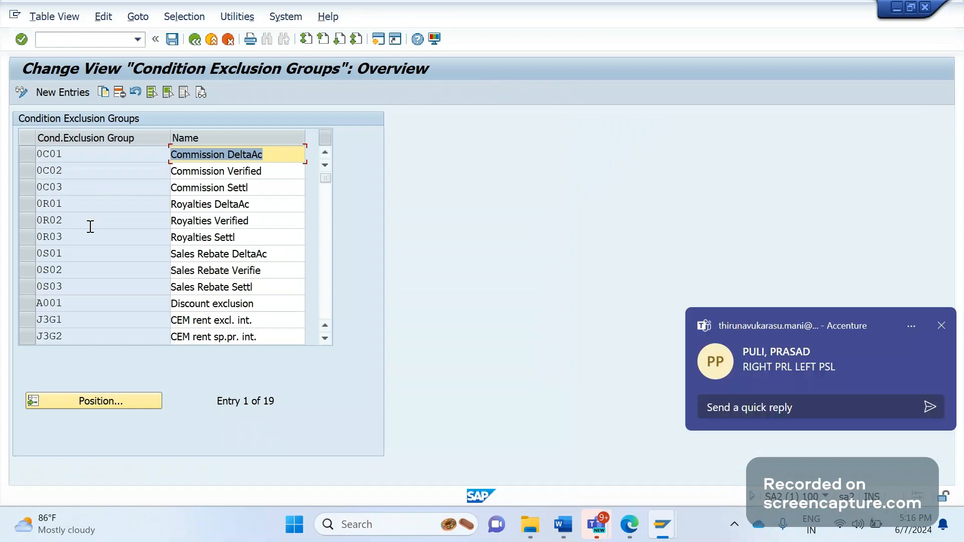
click(942, 327)
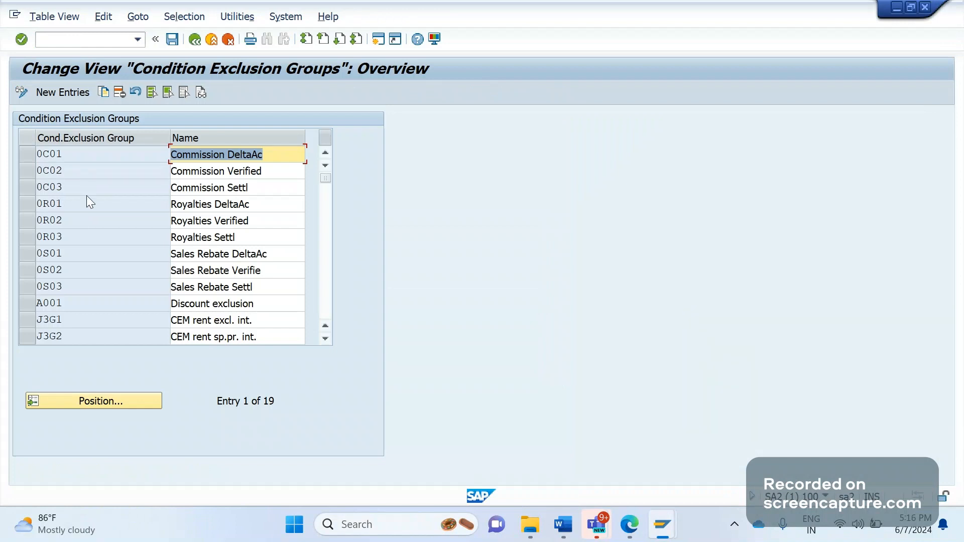
click(195, 45)
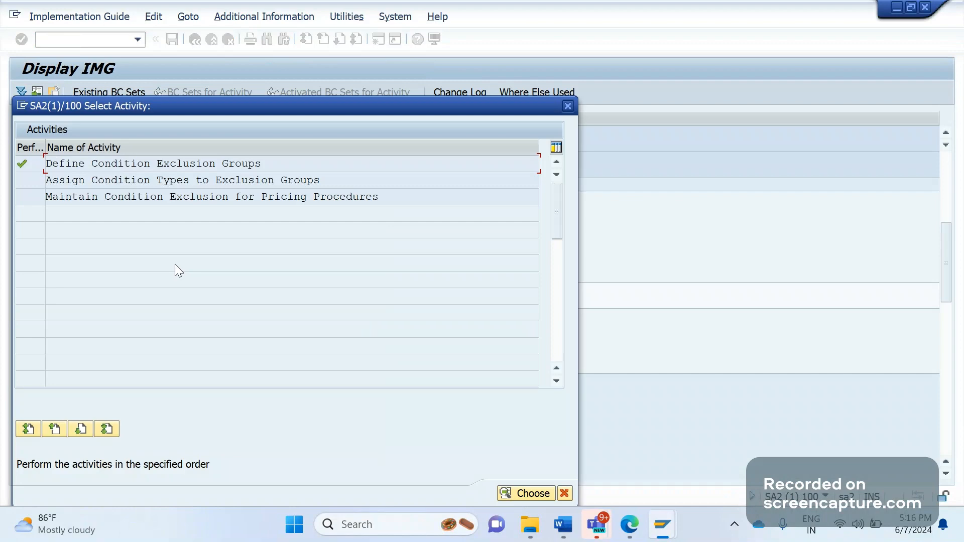
Inspect Assign Condition Types to Exclusion Groups, including RRJ1, RRS1 and the 0S03 rows, then go back.
double_click(190, 181)
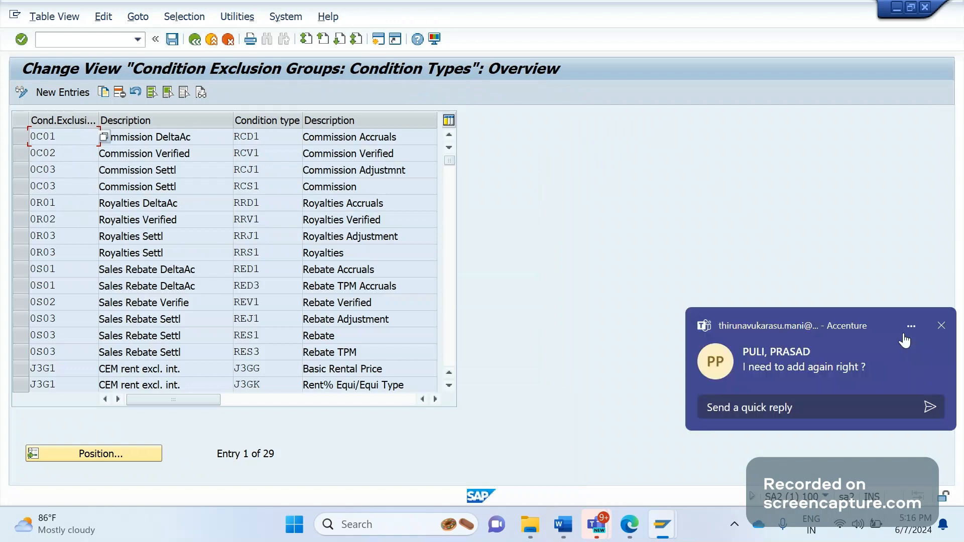
click(906, 334)
click(275, 161)
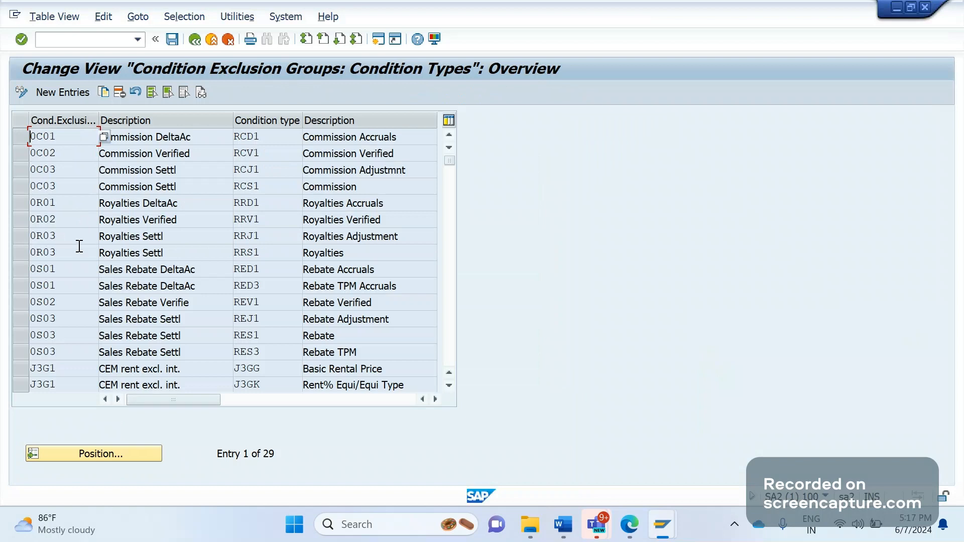
click(272, 238)
double_click(255, 245)
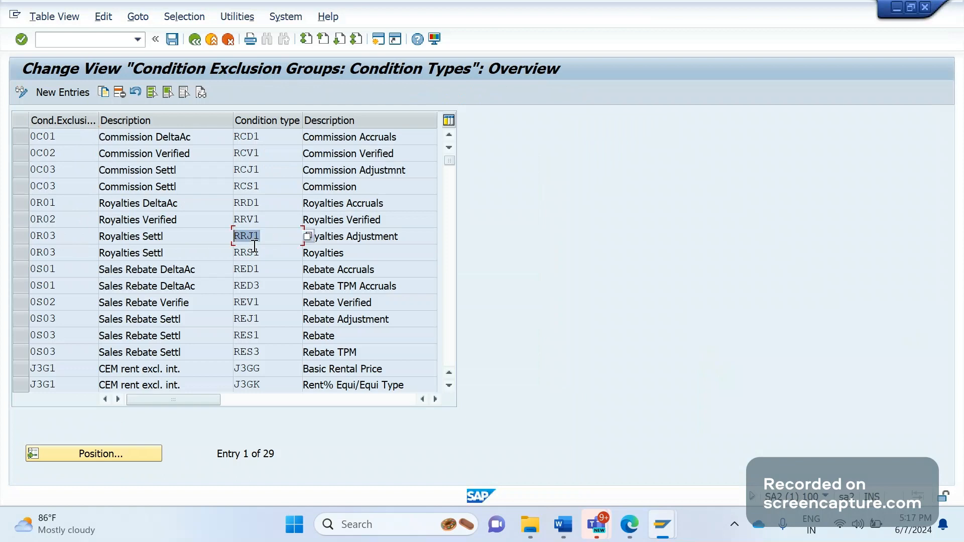
drag(257, 251, 227, 258)
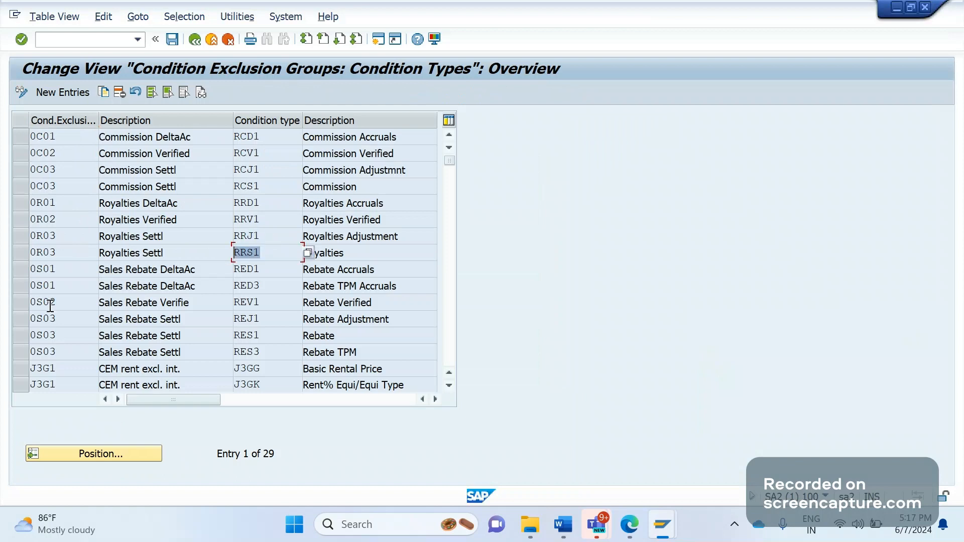
click(21, 319)
shift+click(21, 351)
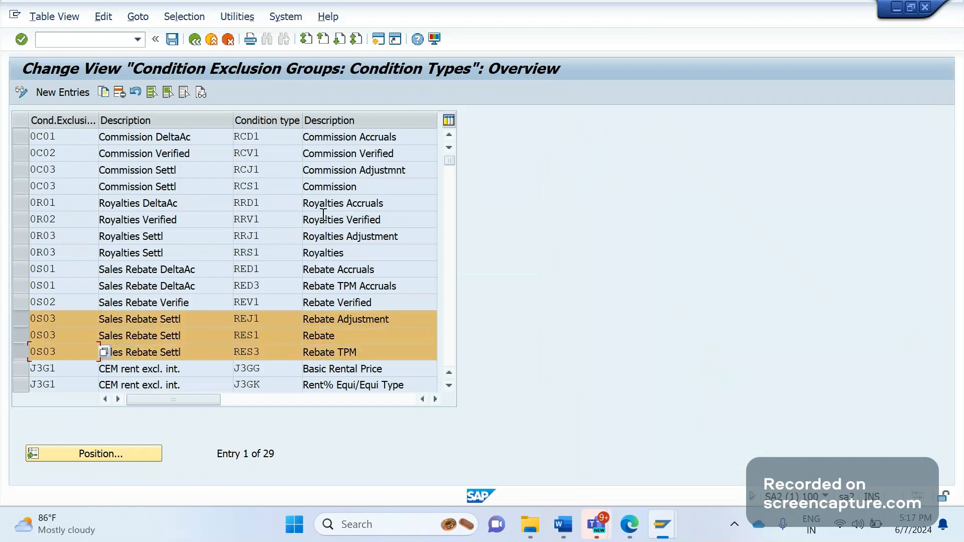
click(194, 45)
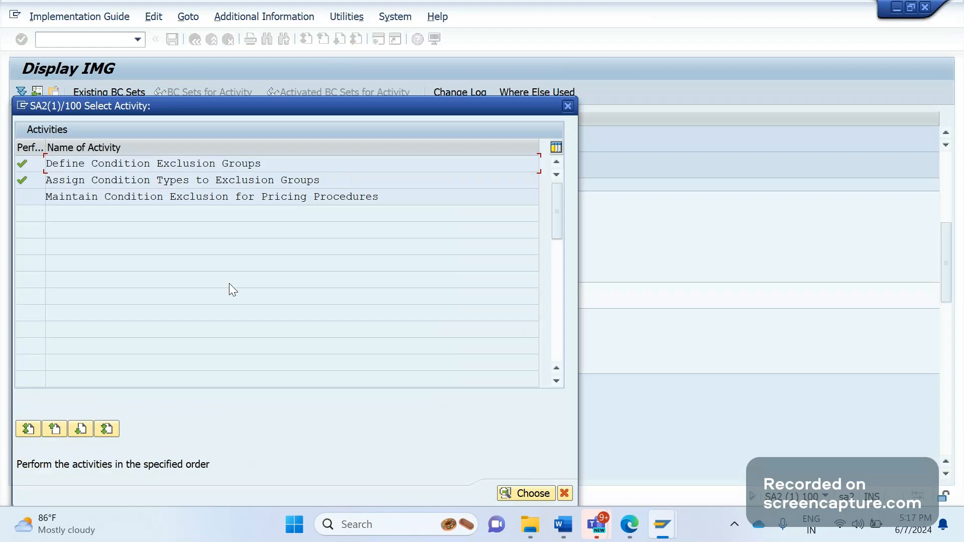
In Maintain Condition Exclusion for Pricing Procedures, find RVAA01 Standard and view its exclusion settings.
double_click(215, 197)
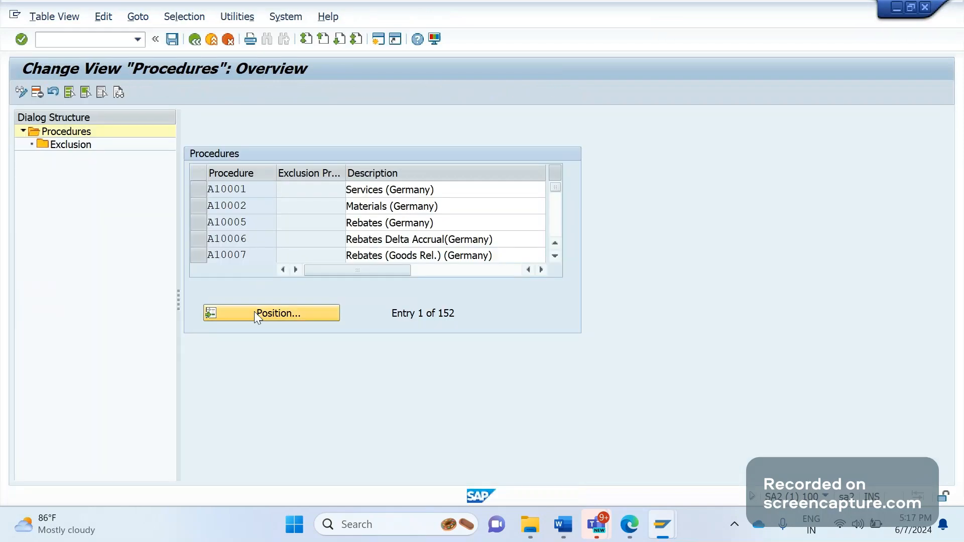
click(255, 312)
text(RV)
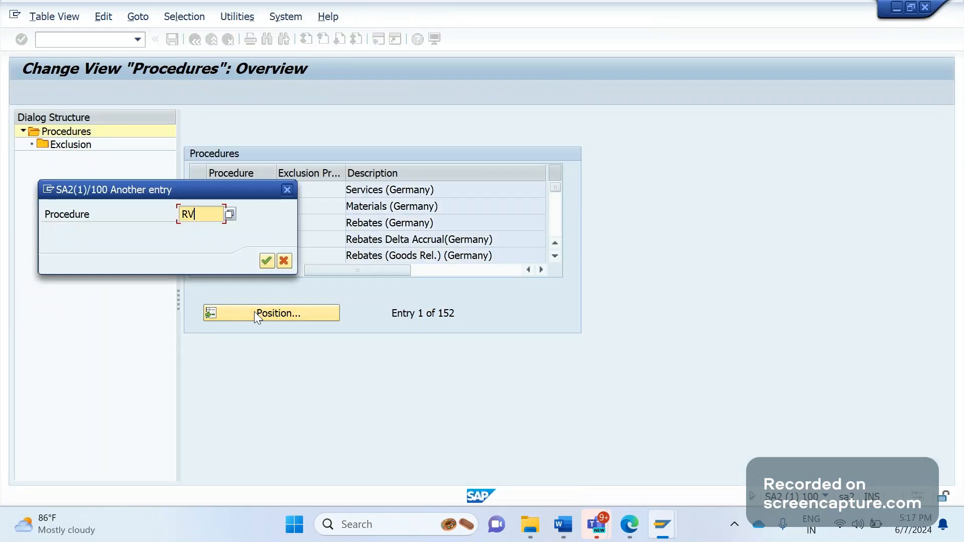
text(AA00)
key(Return)
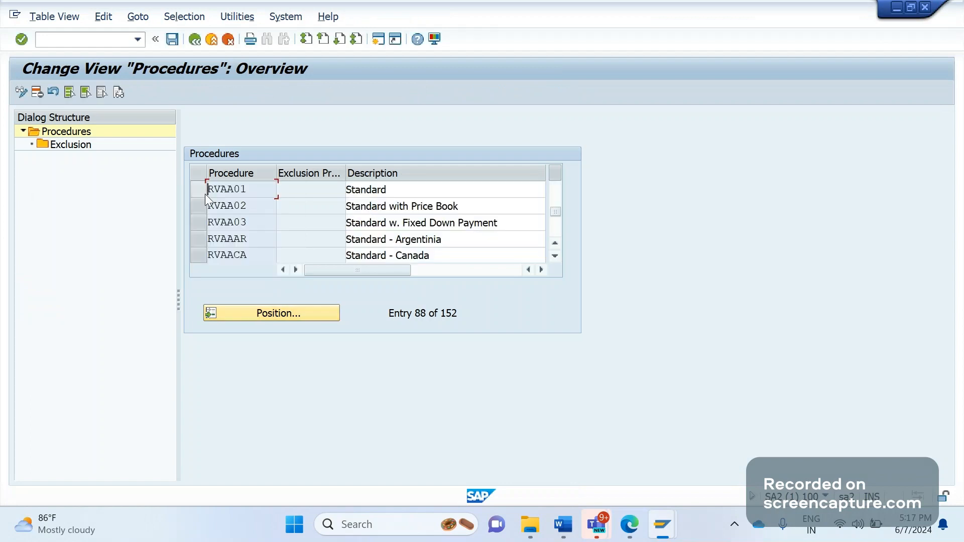
click(198, 190)
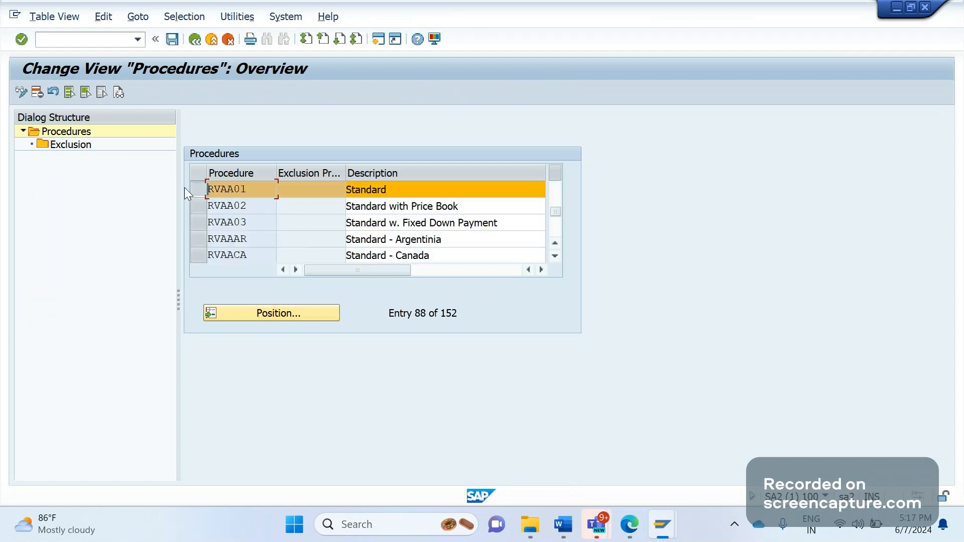
double_click(82, 148)
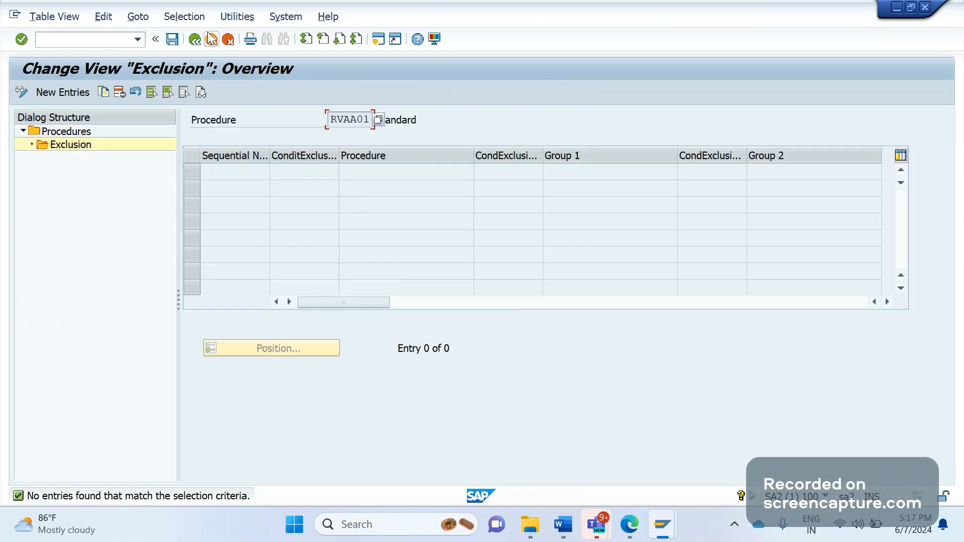
Start the SE16 table browser in a new session with /OSE16.
click(96, 43)
text(/OSE16)
key(Return)
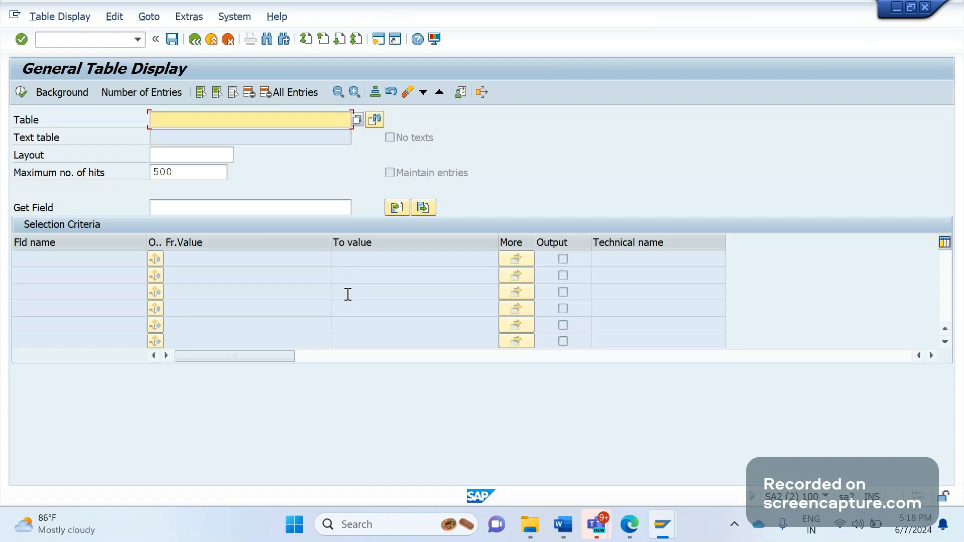
Load table T684 in SE16 and check its field definitions before returning to selection.
text(T)
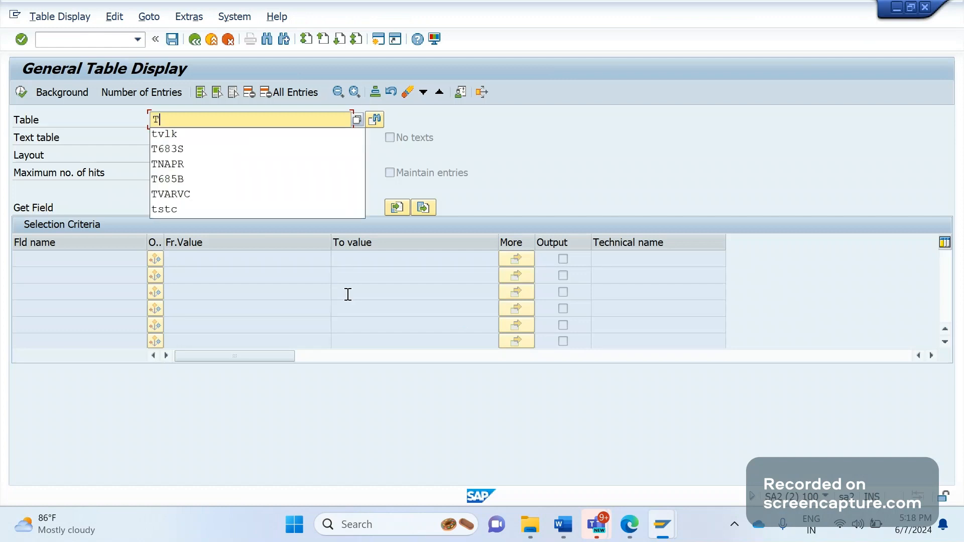
text(684)
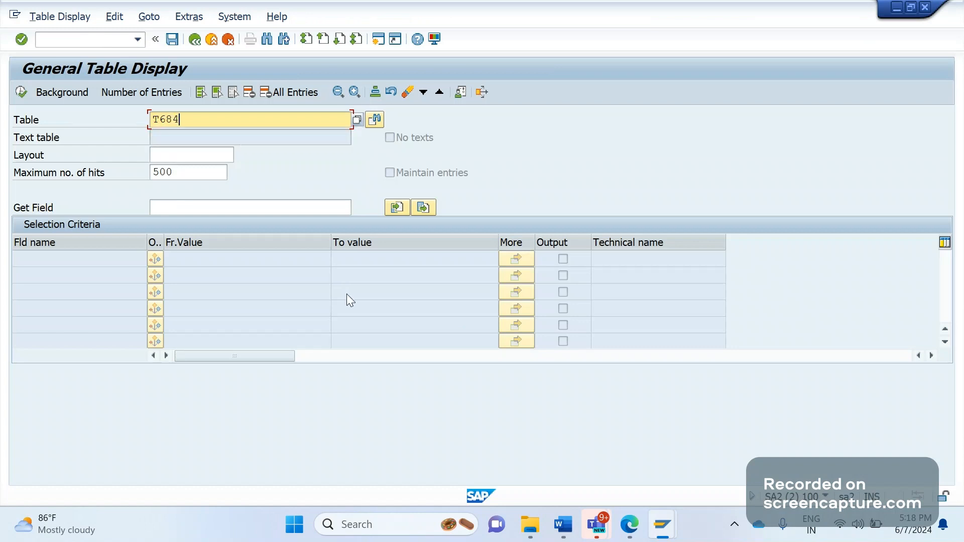
key(Return)
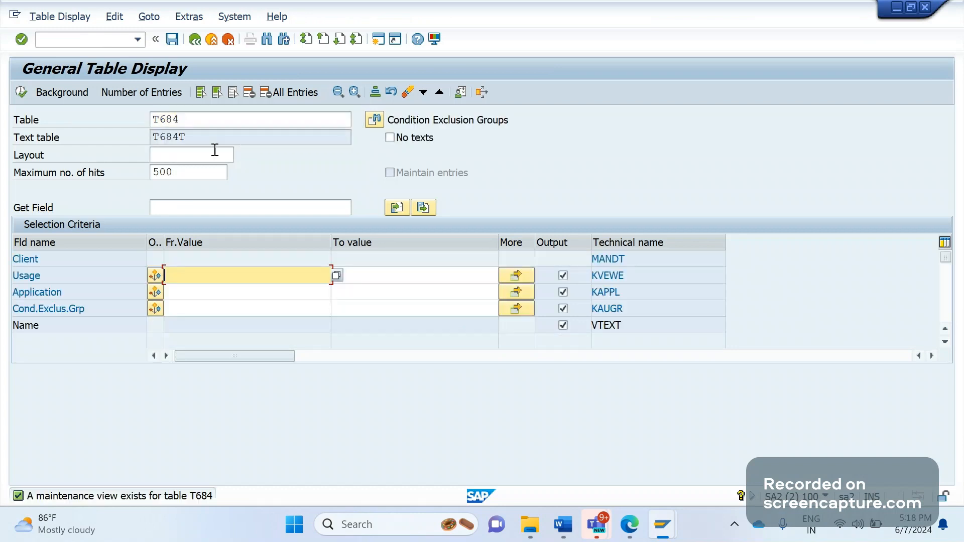
key(F8)
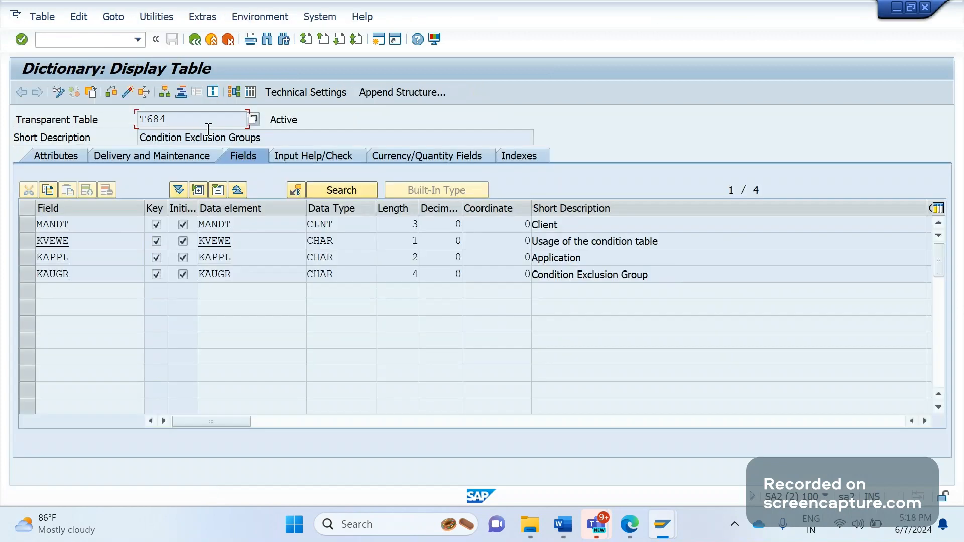
click(199, 44)
Type 'T684 -' under Solution: in Word and copy the Condition Exclusion Groups description from SAP.
click(556, 525)
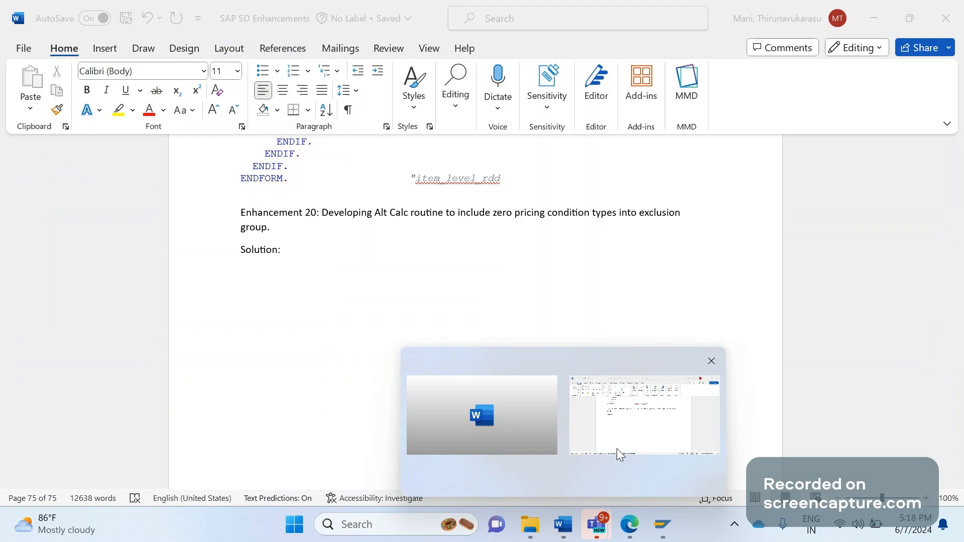
click(620, 454)
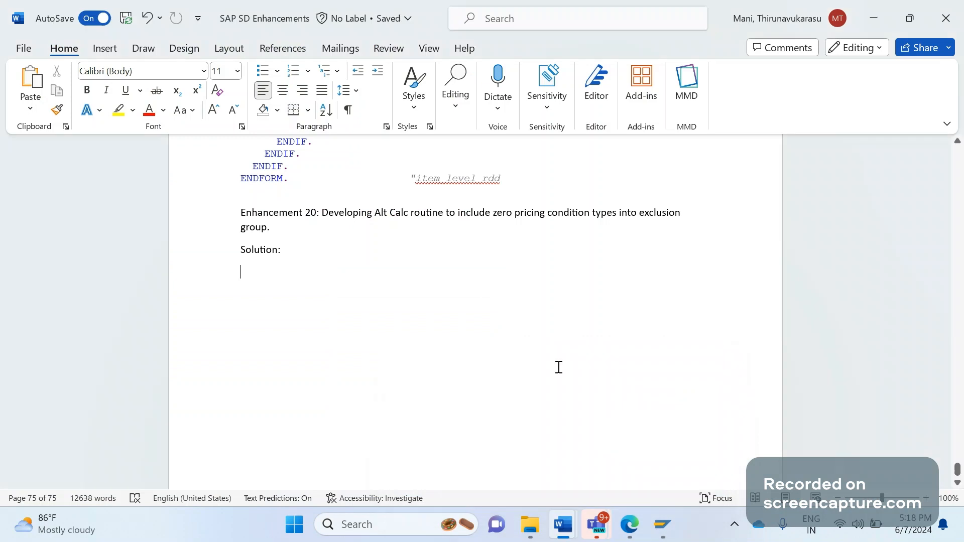
text(T684 -)
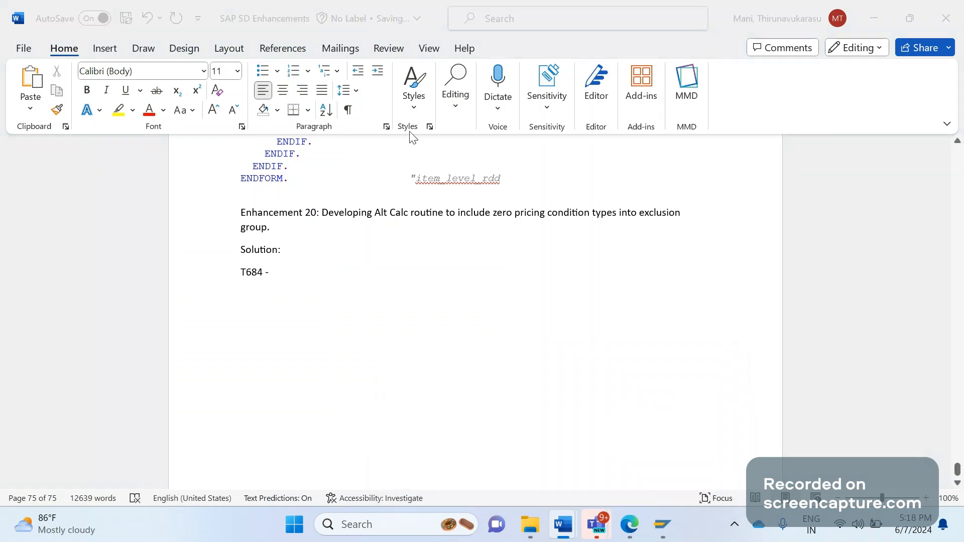
key(alt+Tab)
drag(512, 120, 391, 123)
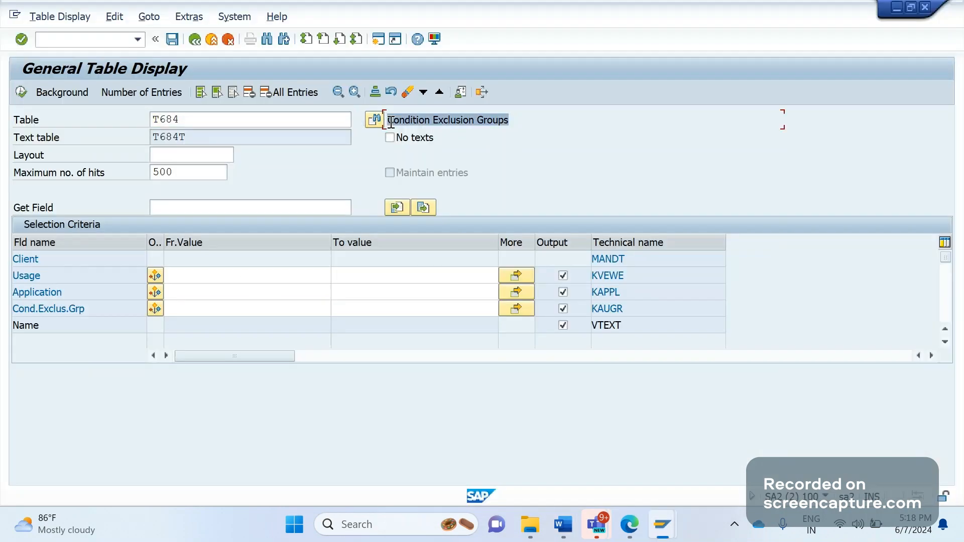
key(alt+Tab)
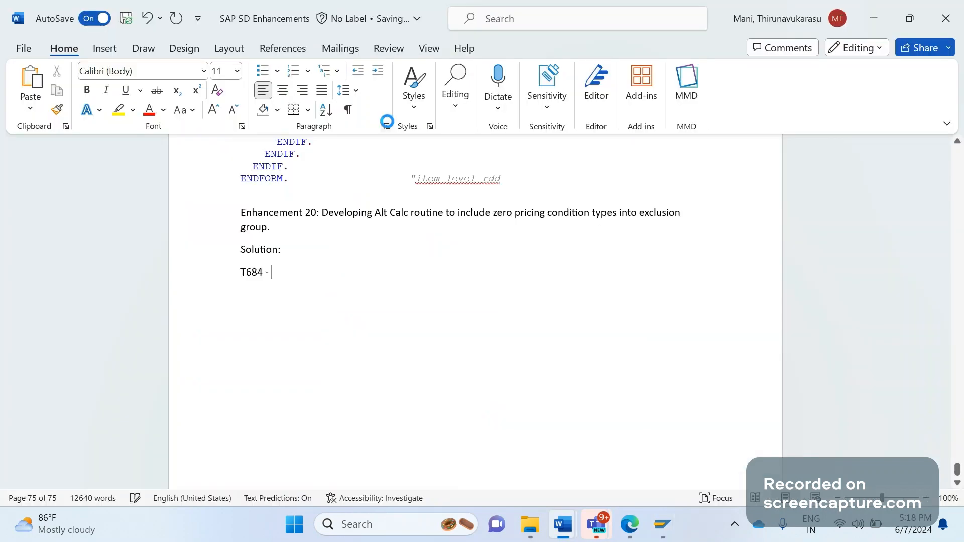
key(alt+Tab)
click(223, 117)
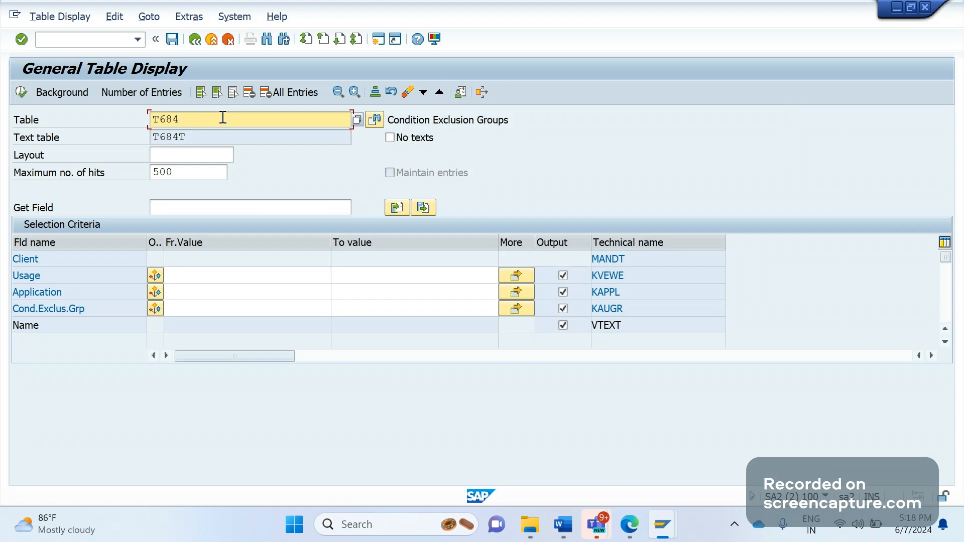
Load table T684G and note 'T684G - Condition Exclusion Groups: Condition Types' in Word.
text(G)
key(Return)
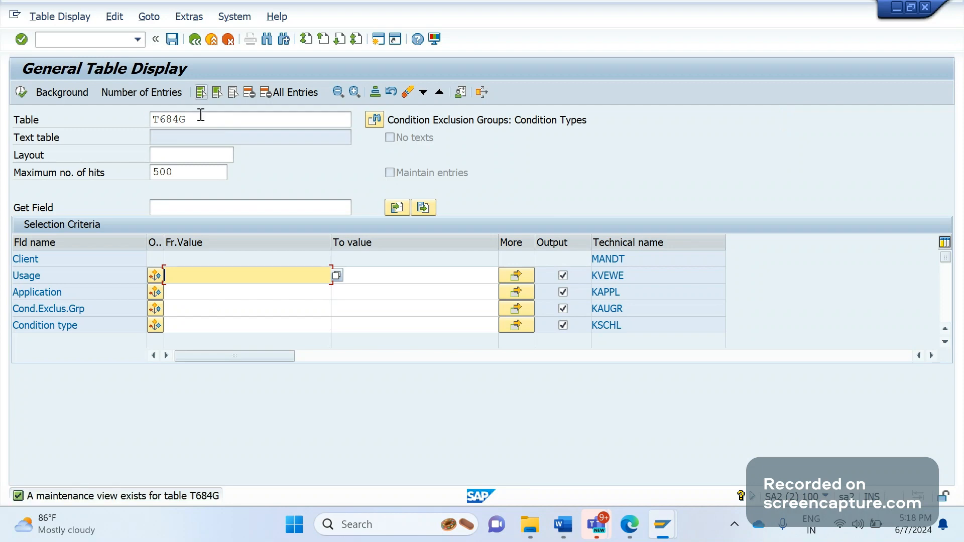
click(198, 118)
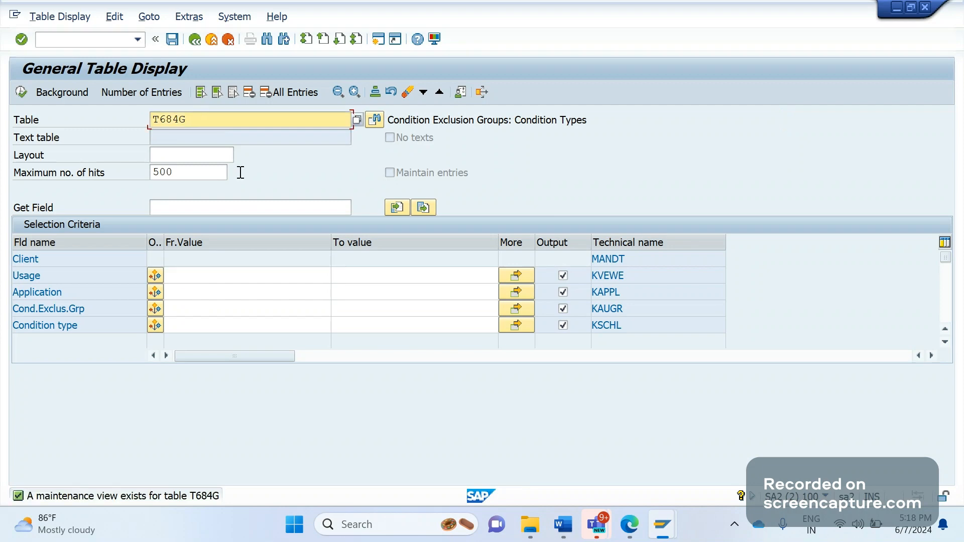
key(alt+Tab)
text(T684G)
text(-)
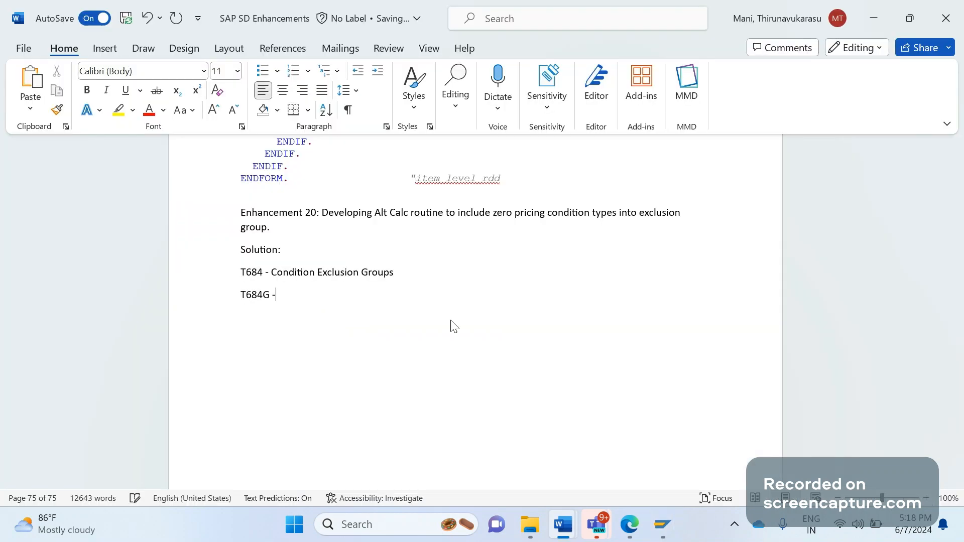
key(alt+Tab)
drag(586, 119, 393, 107)
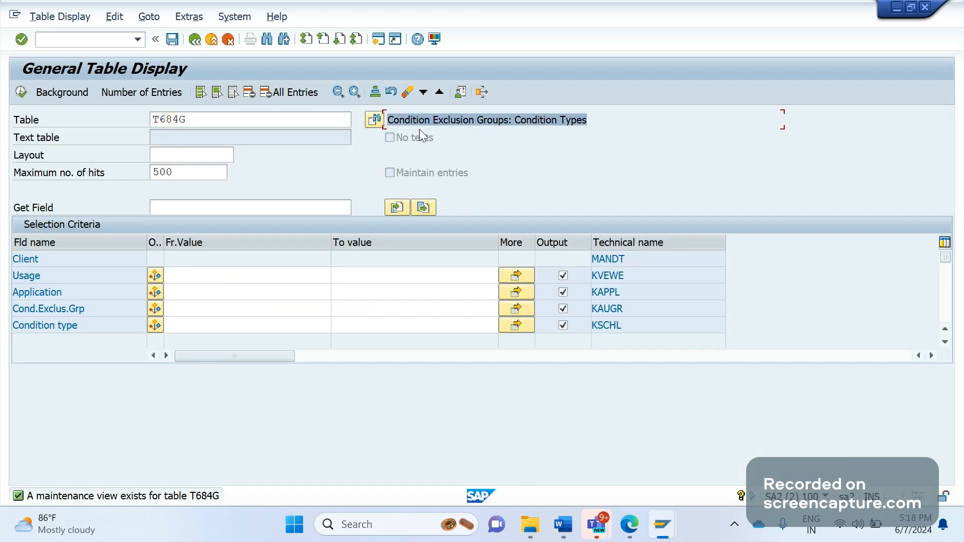
key(alt+Tab)
text(Condition Exclusion Groups: Condition Types)
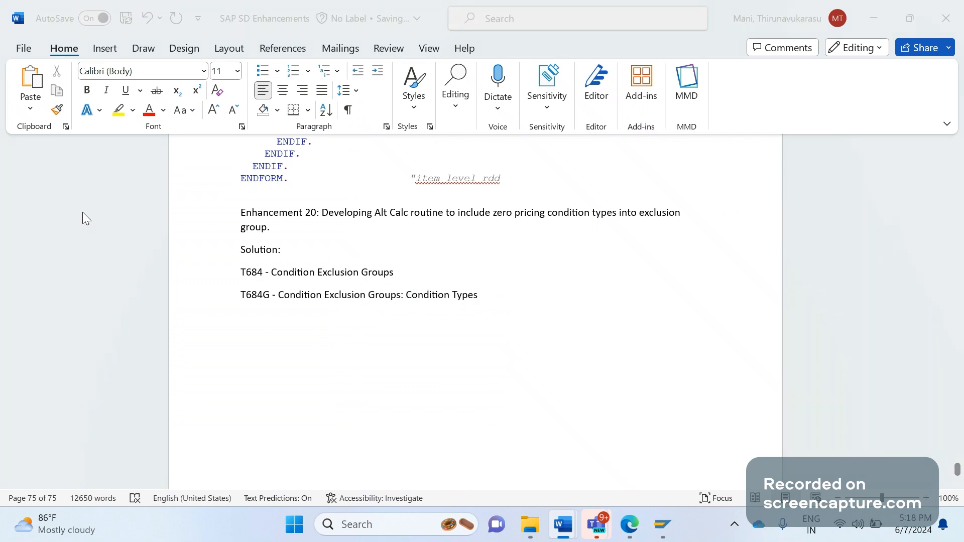
key(alt+Tab)
List the 38 T684G entries, inspect the exclusion group and condition type columns, then go back.
click(20, 95)
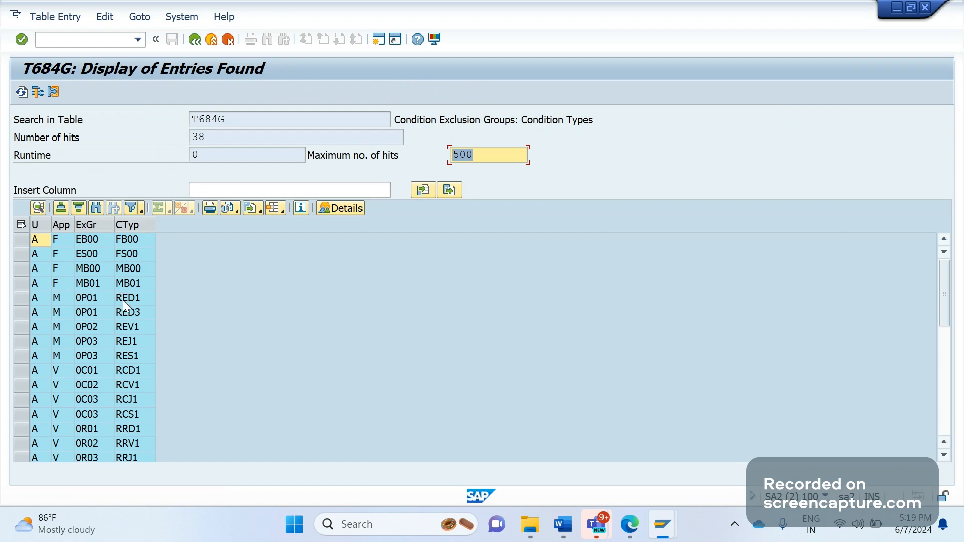
click(93, 223)
click(127, 226)
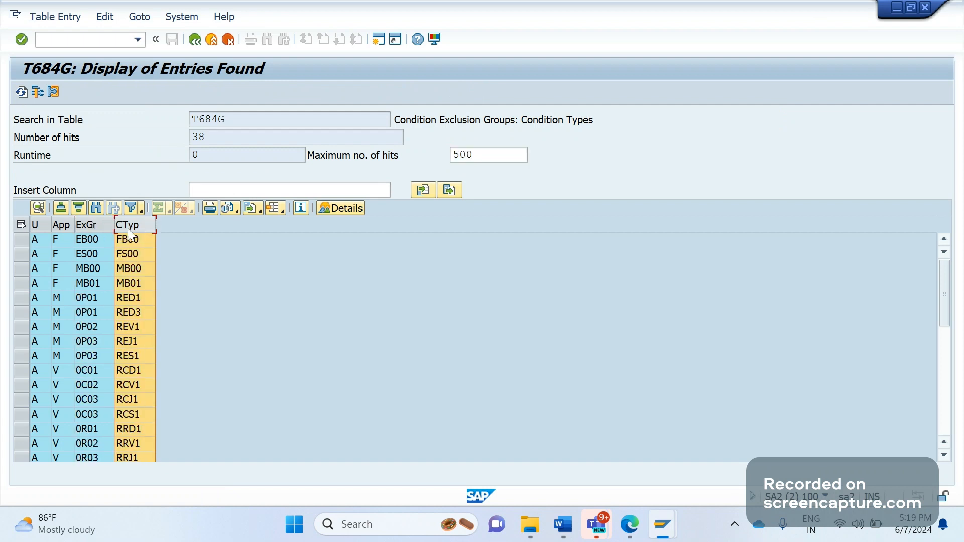
click(194, 43)
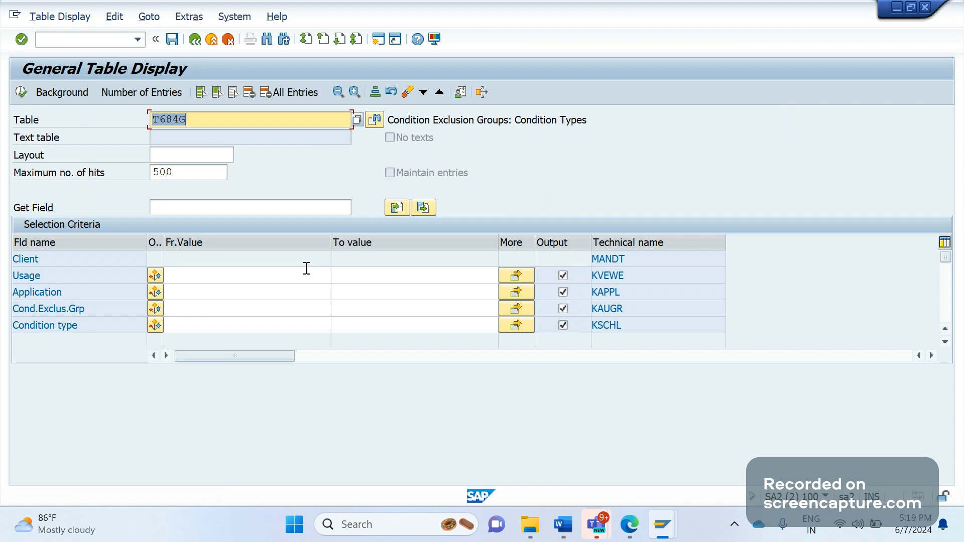
Change the table name from T684G to T684S and load it.
key(Right)
key(BackSpace)
key(BackSpace)
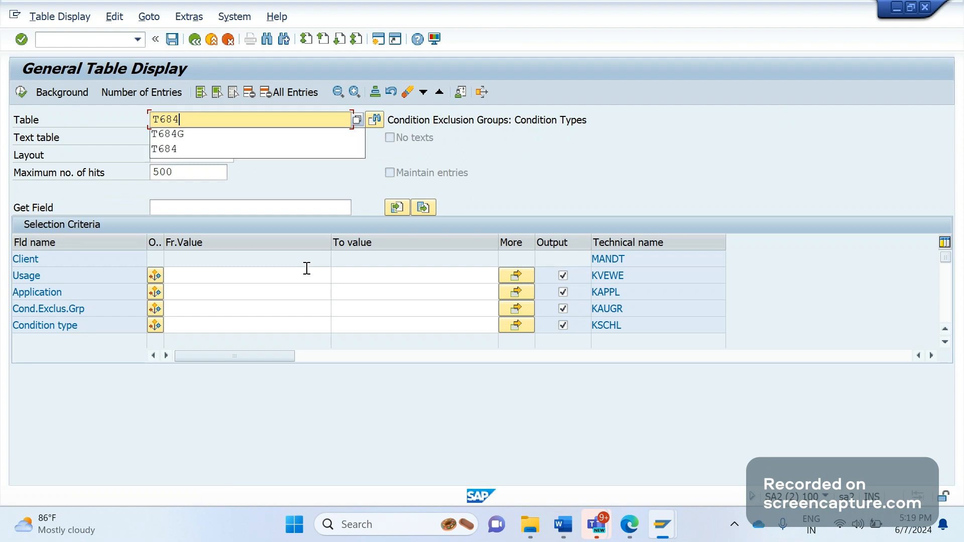
text(S)
key(Return)
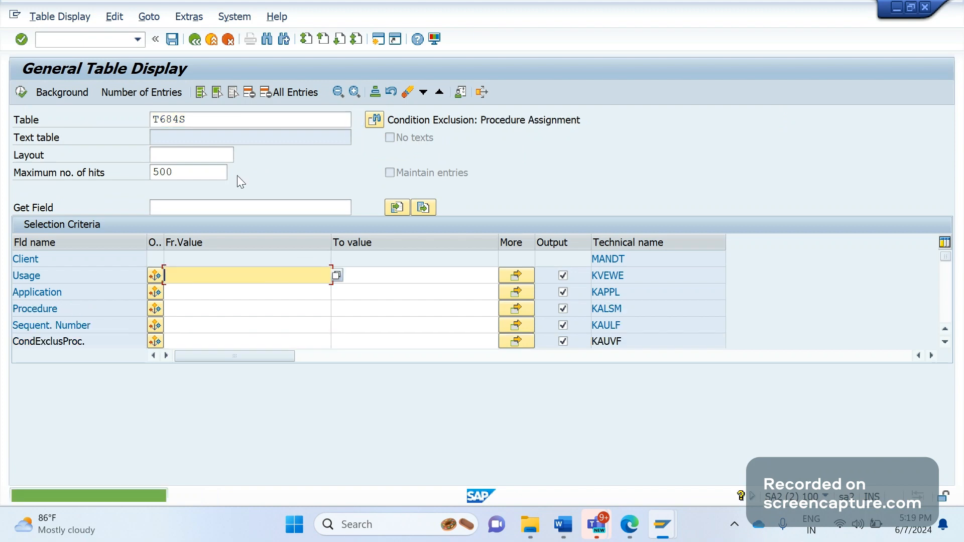
key(Return)
Add 'T684S - Condition Exclusion: Procedure Assignment' to the Word notes, copying the description from SAP.
key(alt+Tab)
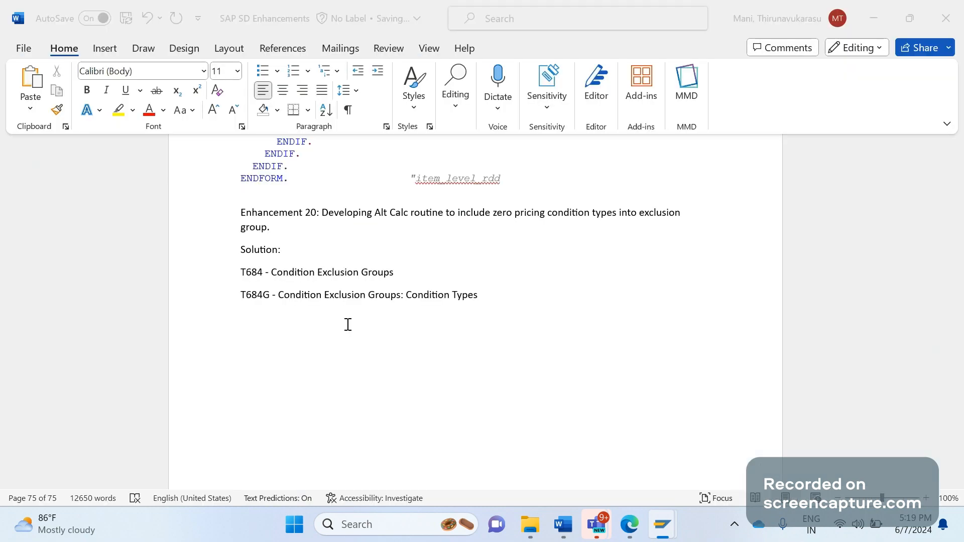
click(503, 325)
text(T684S -)
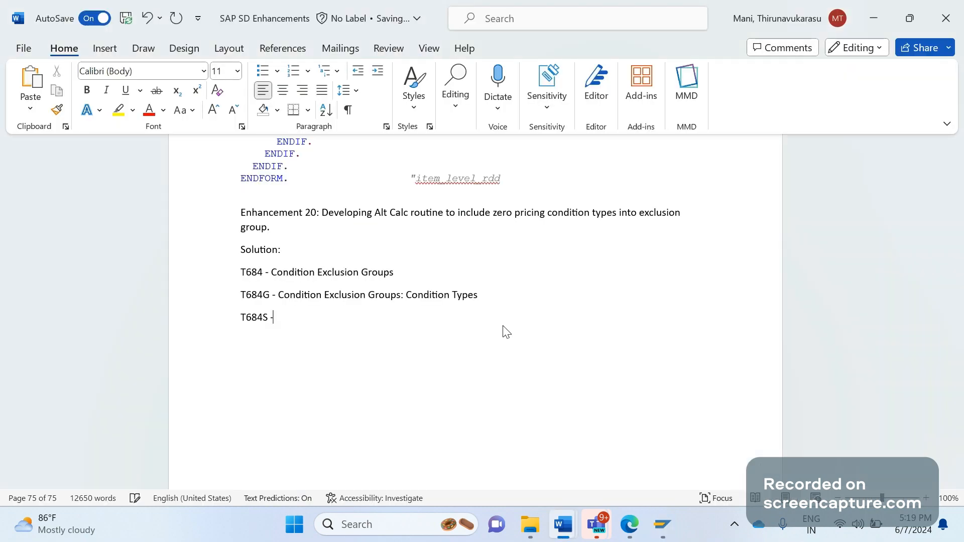
key(alt+Tab)
drag(581, 120, 392, 121)
key(ctrl+c)
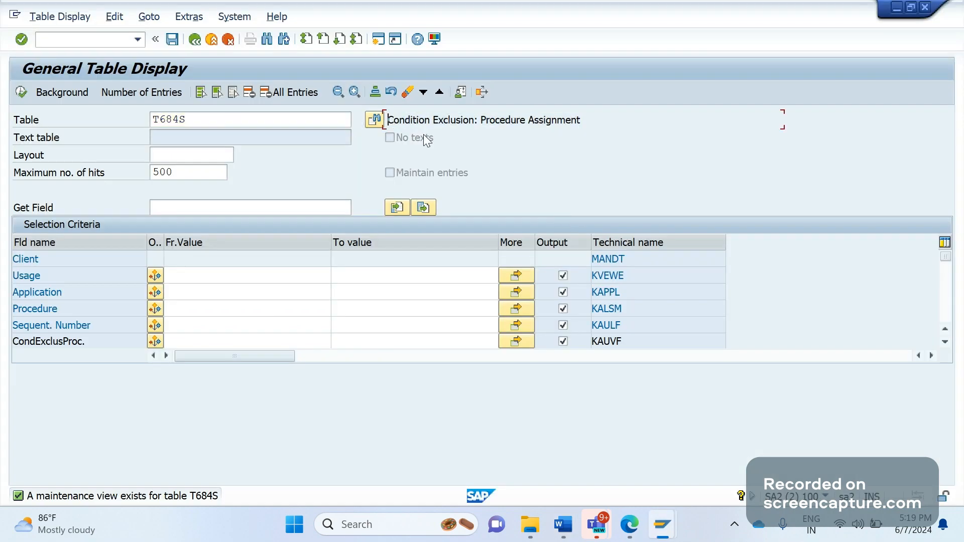
key(alt+Tab)
key(ctrl+v)
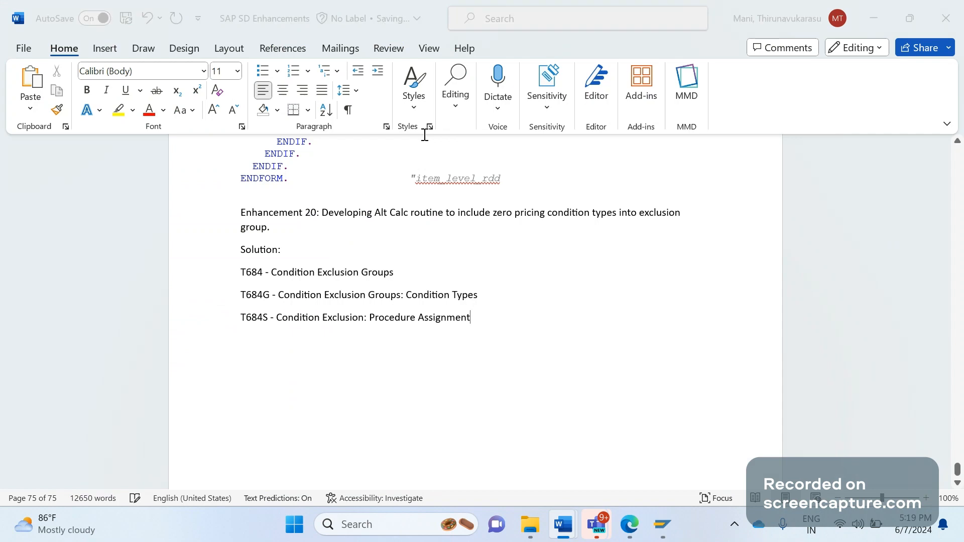
key(alt+Tab)
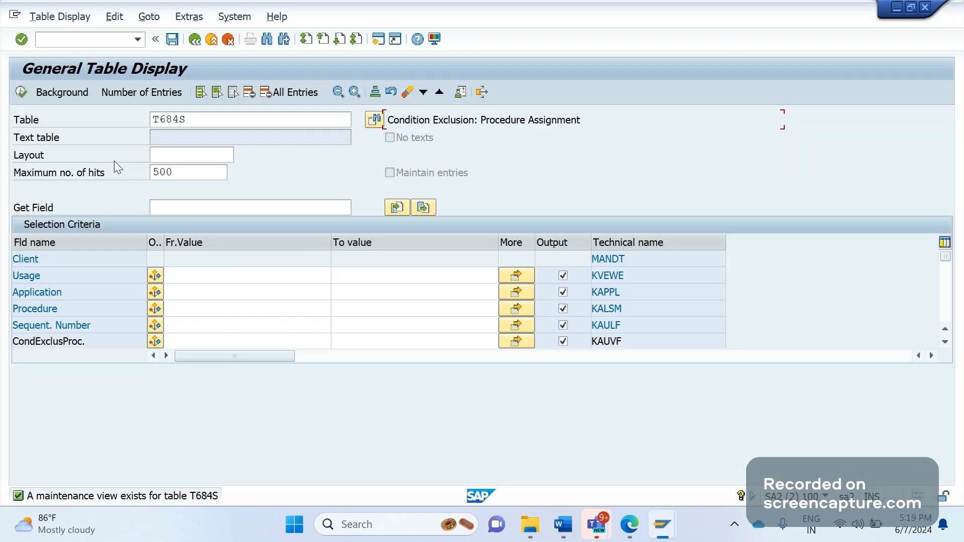
Set the T684S Usage selection to A (Pricing) from the possible-values list.
click(175, 278)
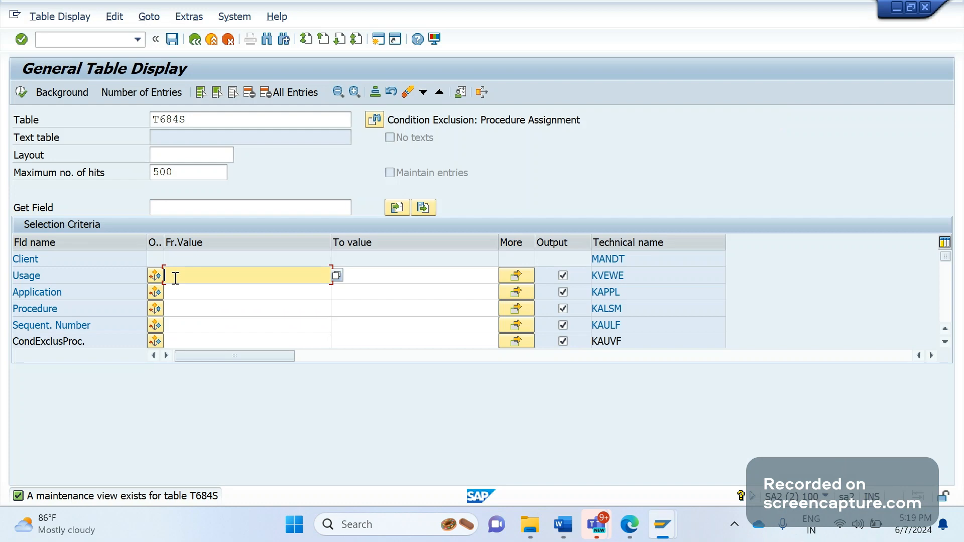
text(V)
click(338, 277)
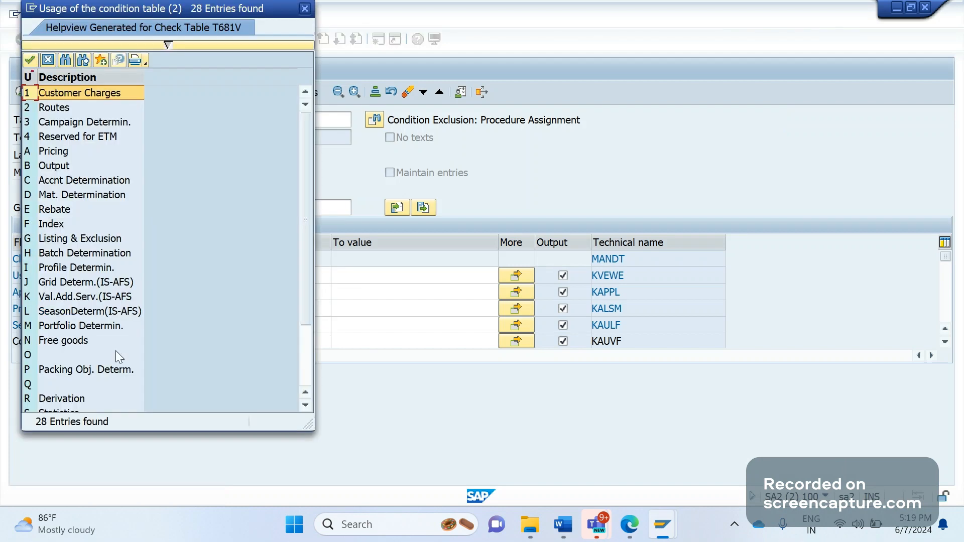
scroll(308, 279, down, 2)
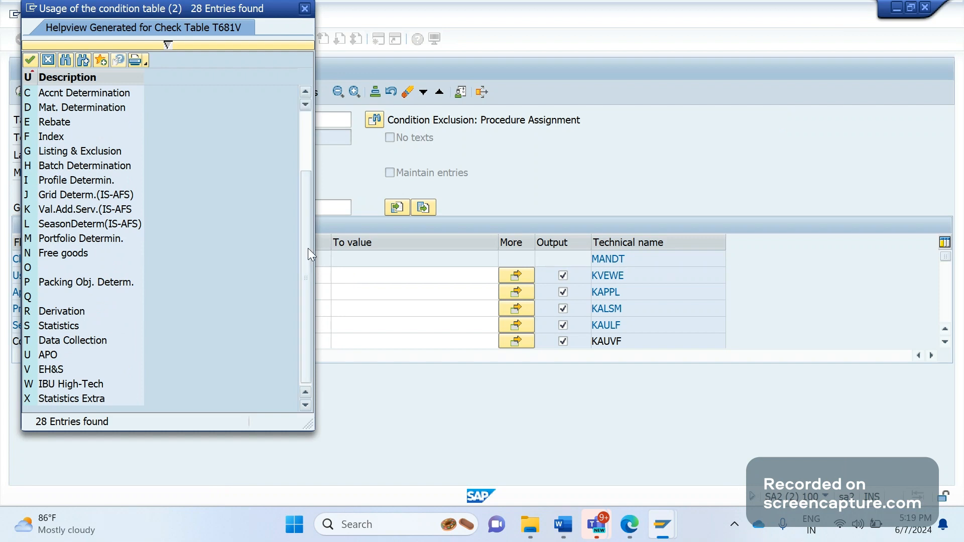
scroll(308, 248, up, 2)
click(64, 155)
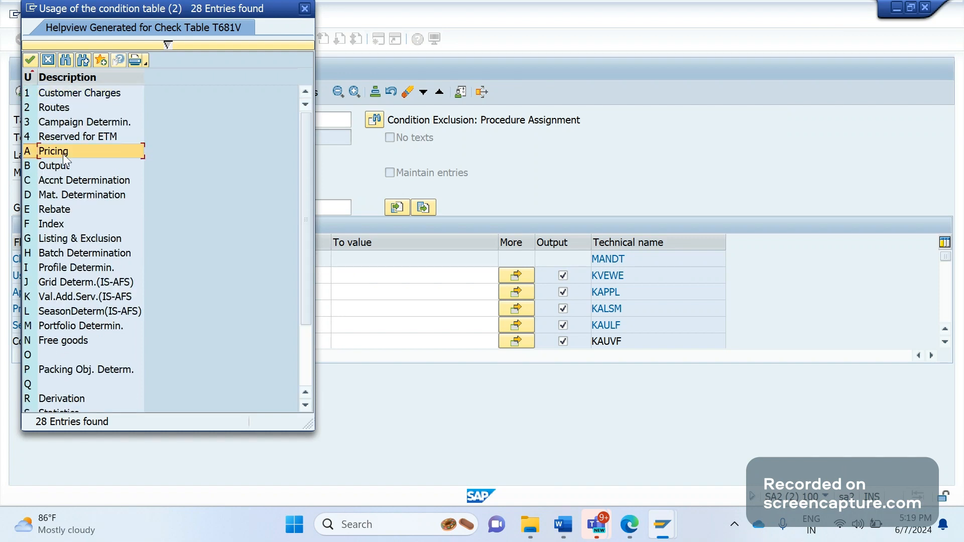
click(304, 8)
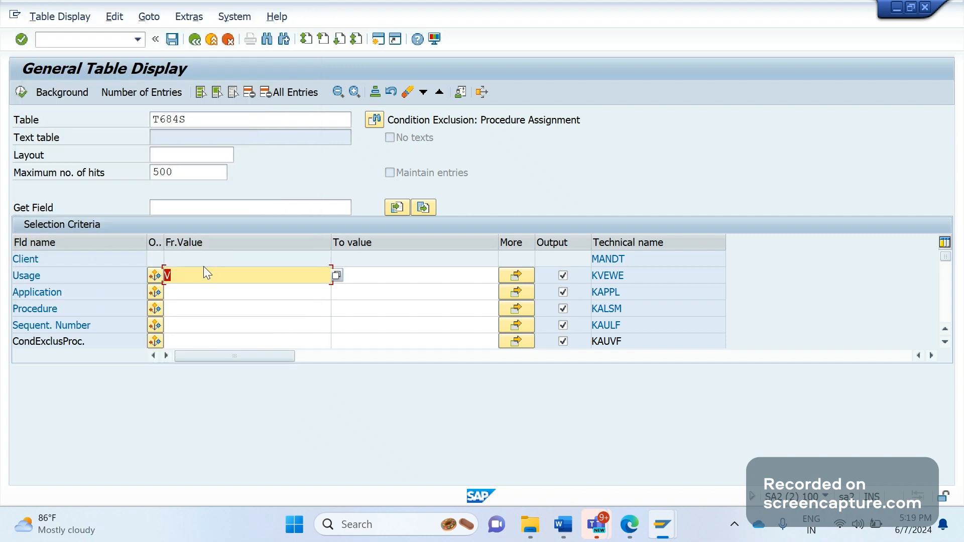
Leave the Application criterion empty by deleting the V entered there.
click(191, 294)
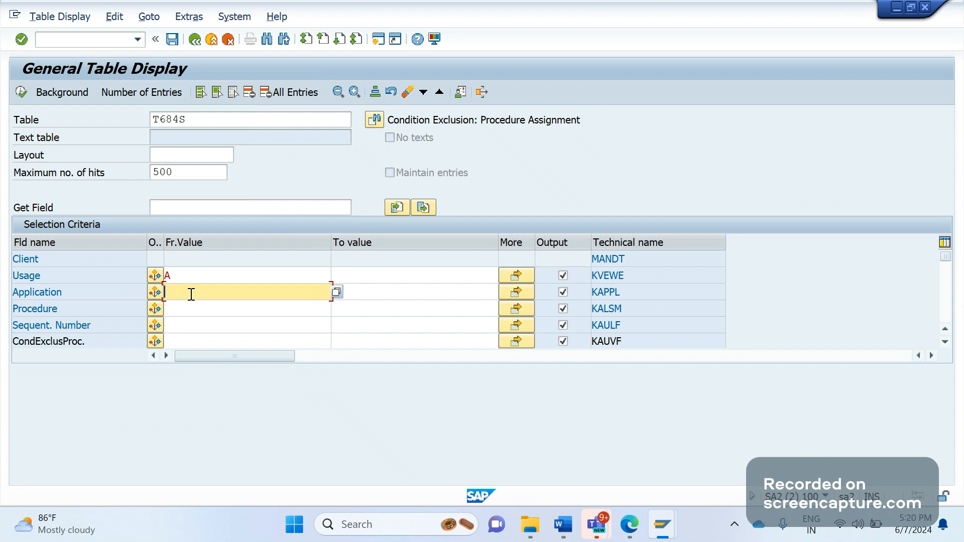
text(V)
drag(181, 287, 145, 296)
key(Delete)
Execute the usage A selection and review application values M Purchasing, F Shipment Costs and V Sales/Distribution.
click(20, 90)
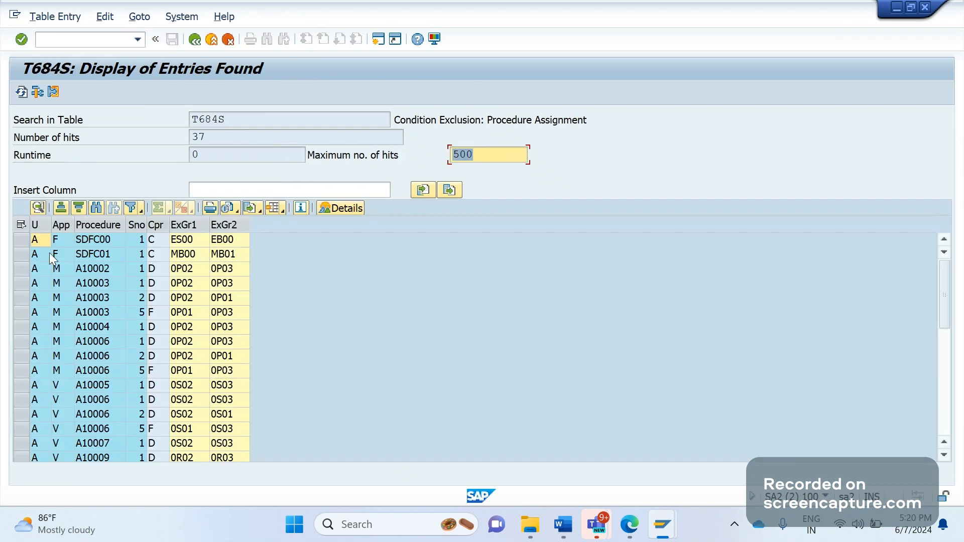
click(58, 244)
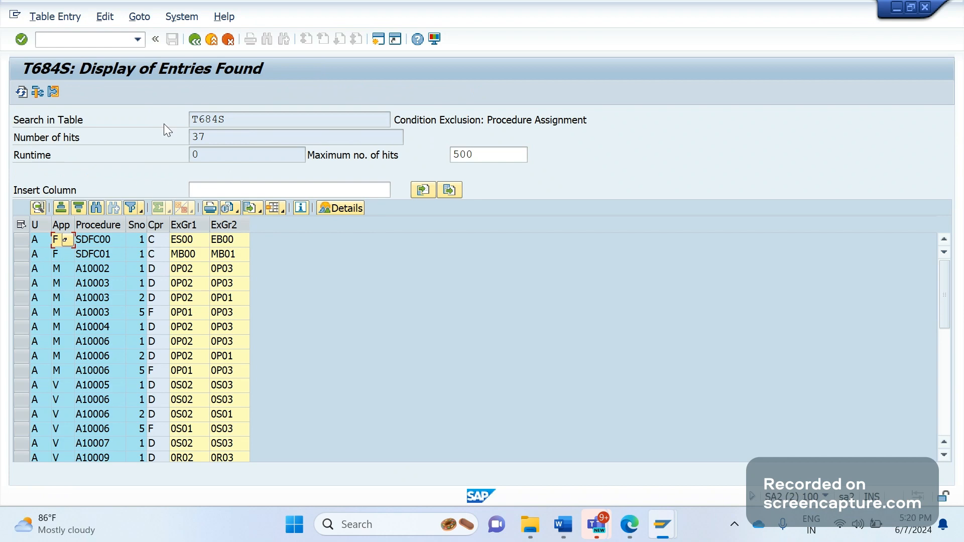
click(66, 274)
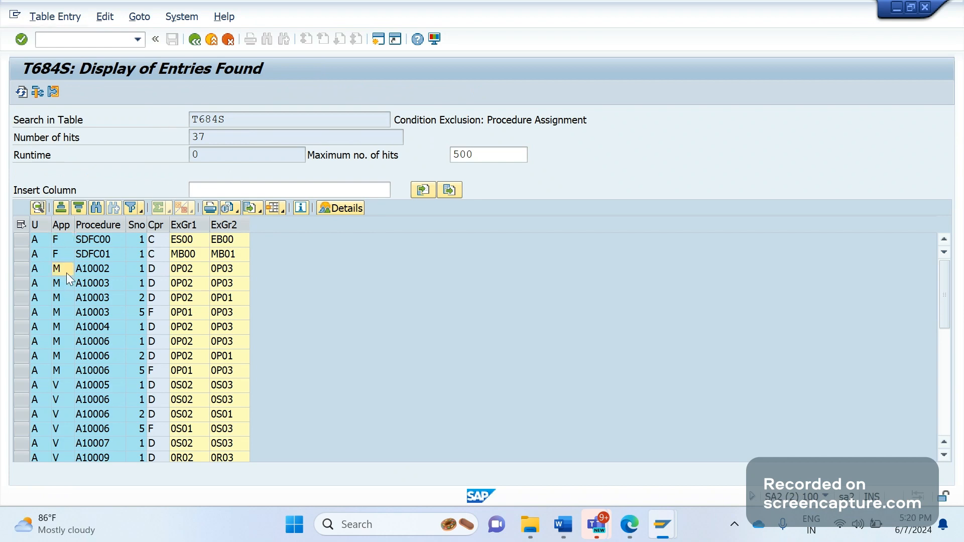
key(F4)
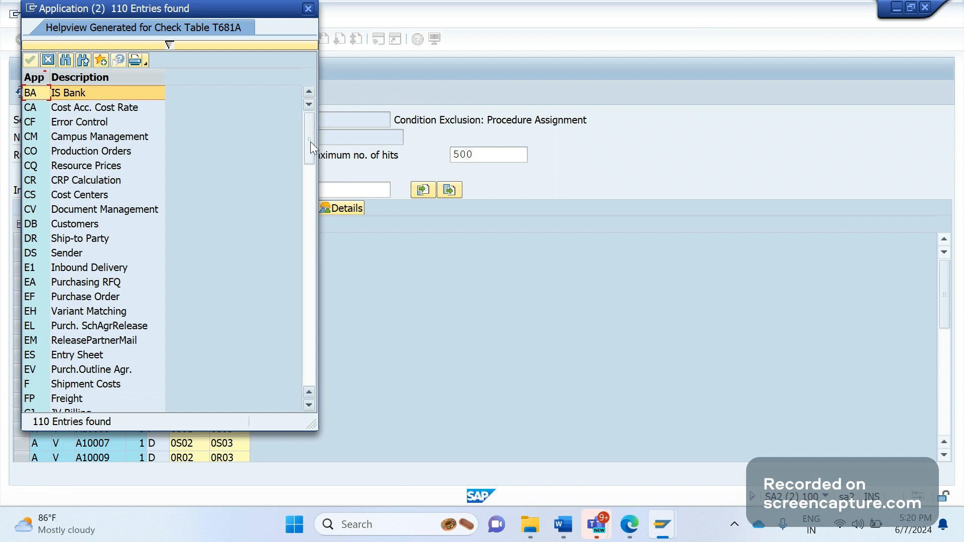
drag(310, 141, 311, 235)
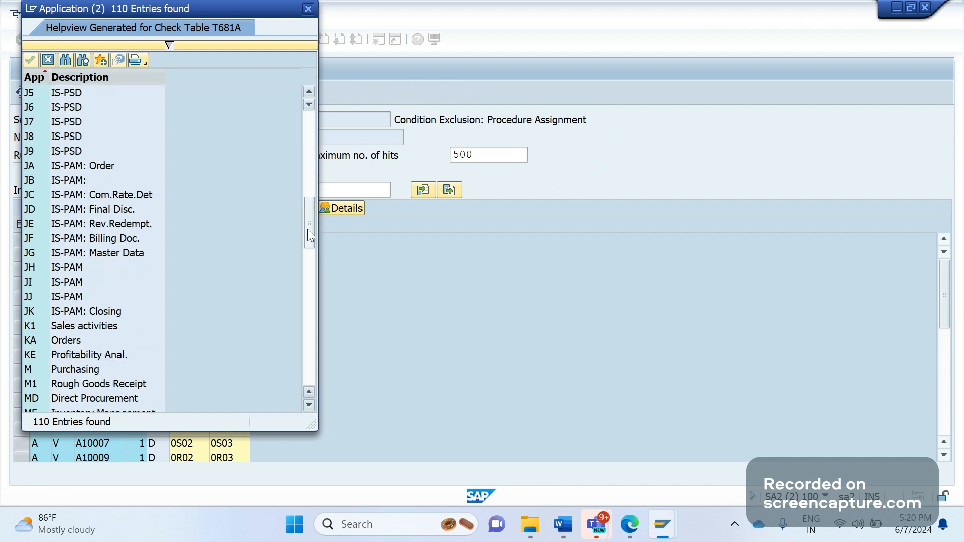
click(69, 369)
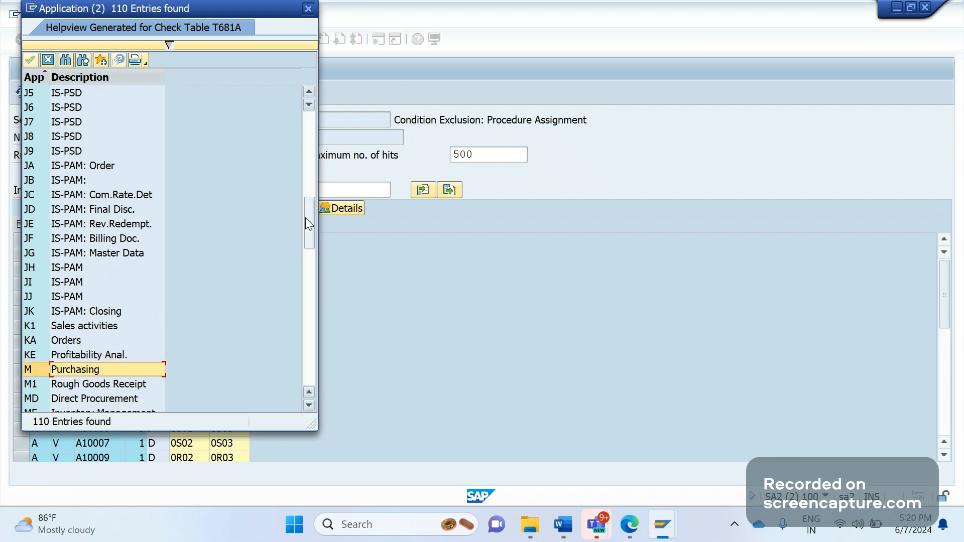
drag(309, 221, 314, 131)
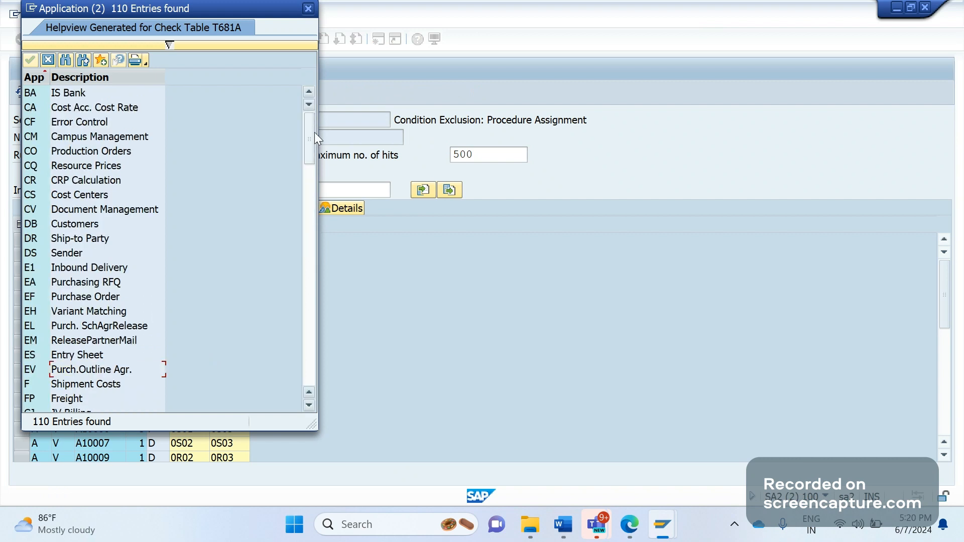
click(44, 383)
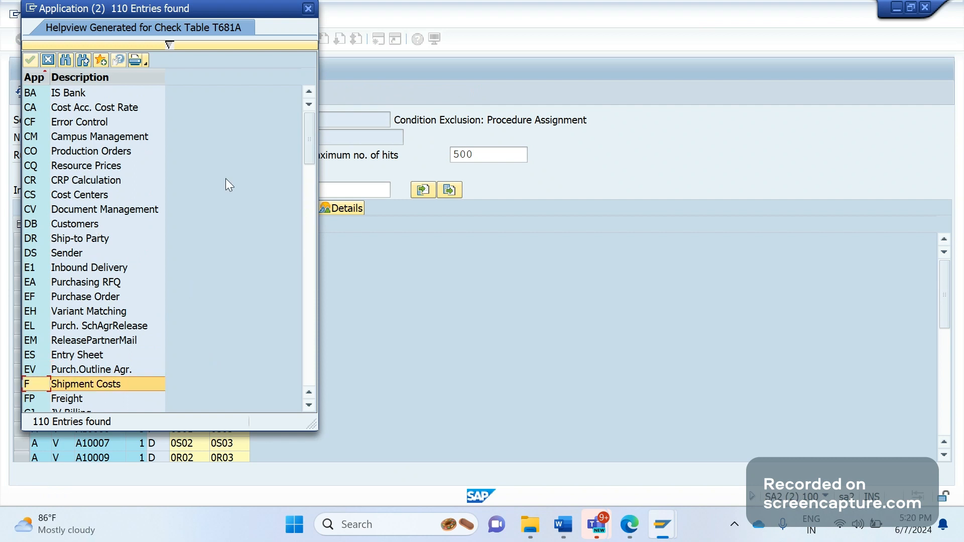
drag(312, 144, 318, 291)
drag(310, 247, 303, 338)
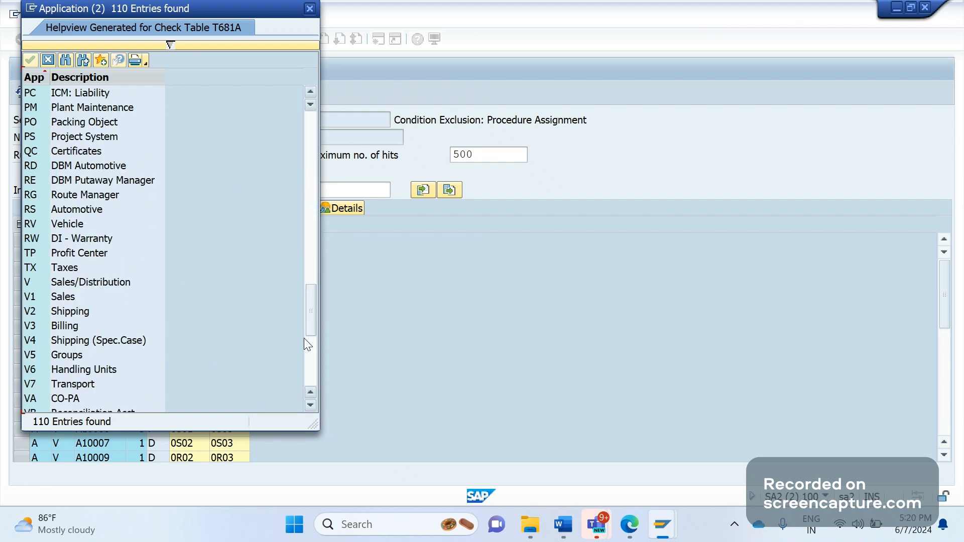
click(75, 283)
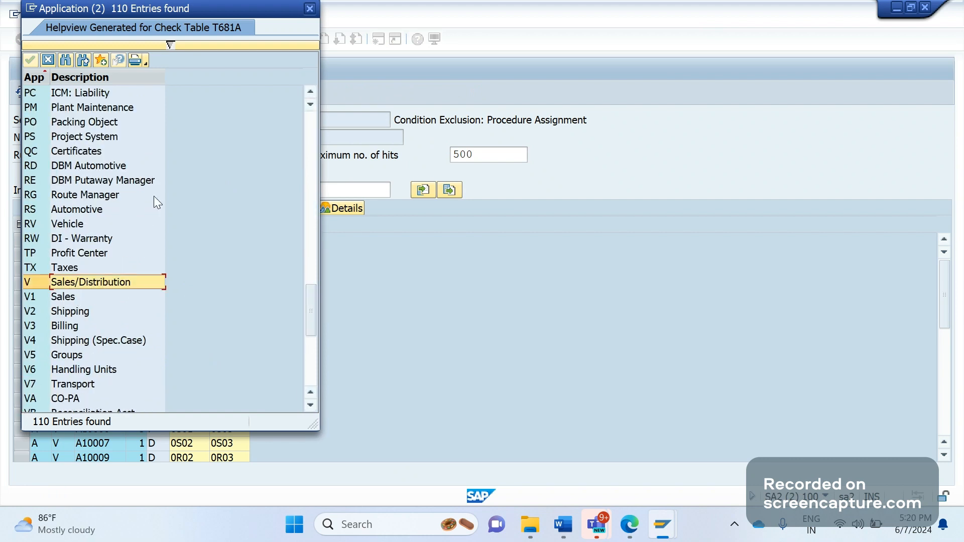
click(309, 9)
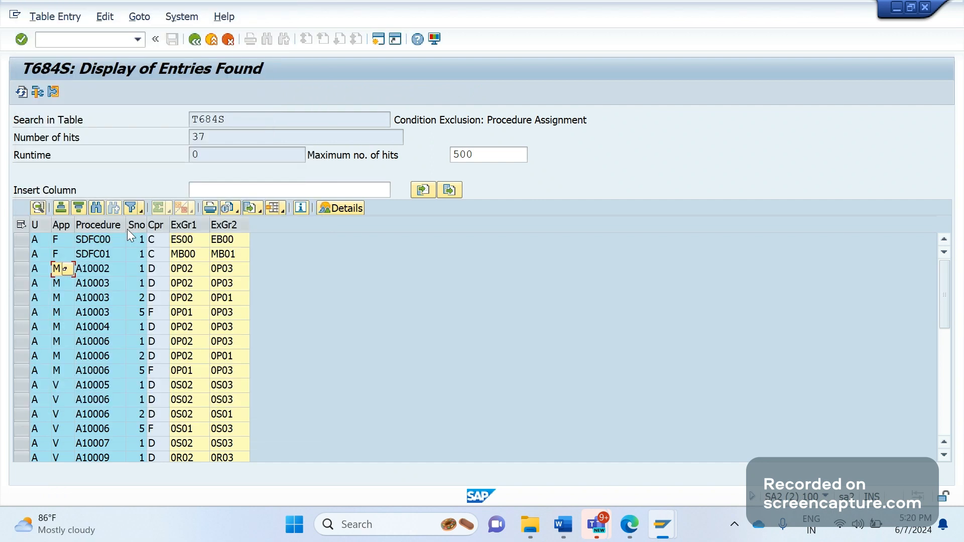
Rerun the T684S selection with Application V, giving 27 entries starting at A10005.
click(197, 44)
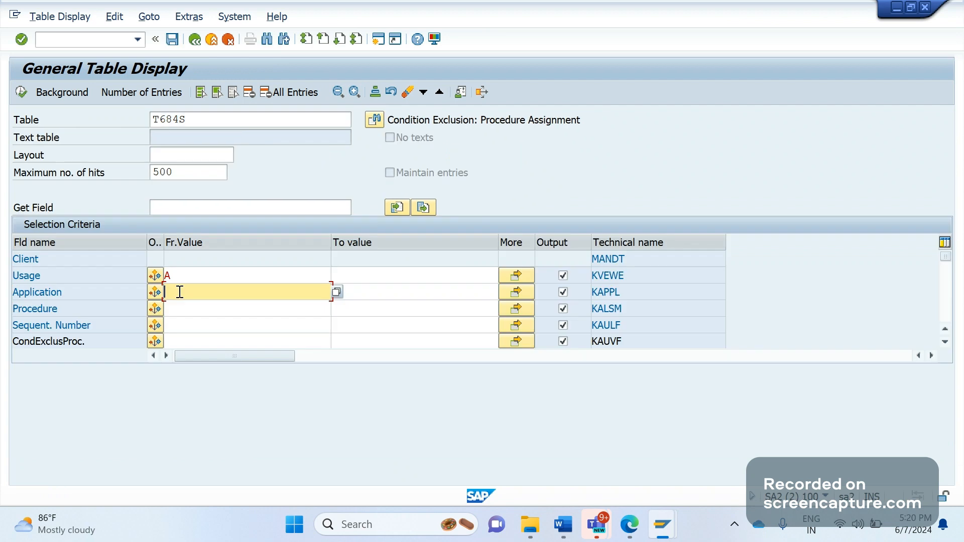
text(V)
click(19, 91)
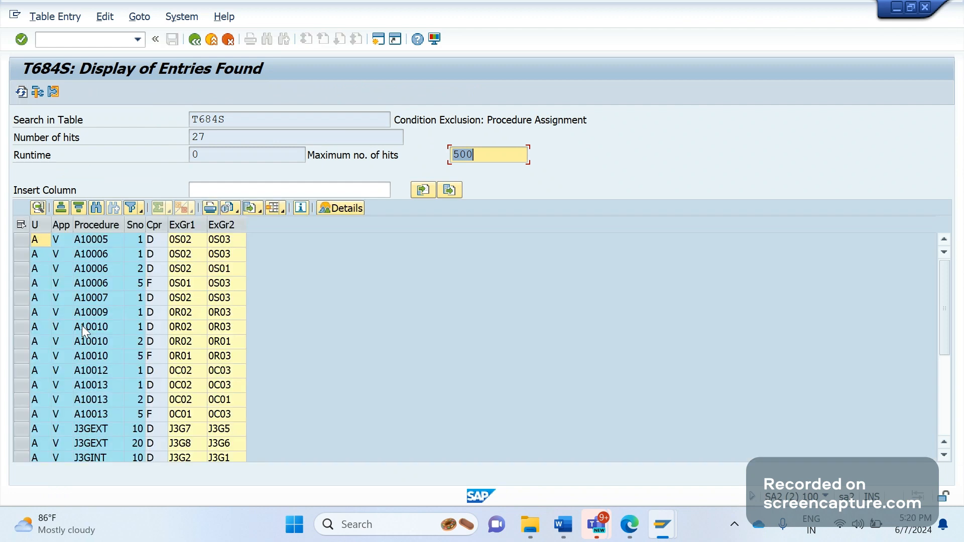
click(101, 243)
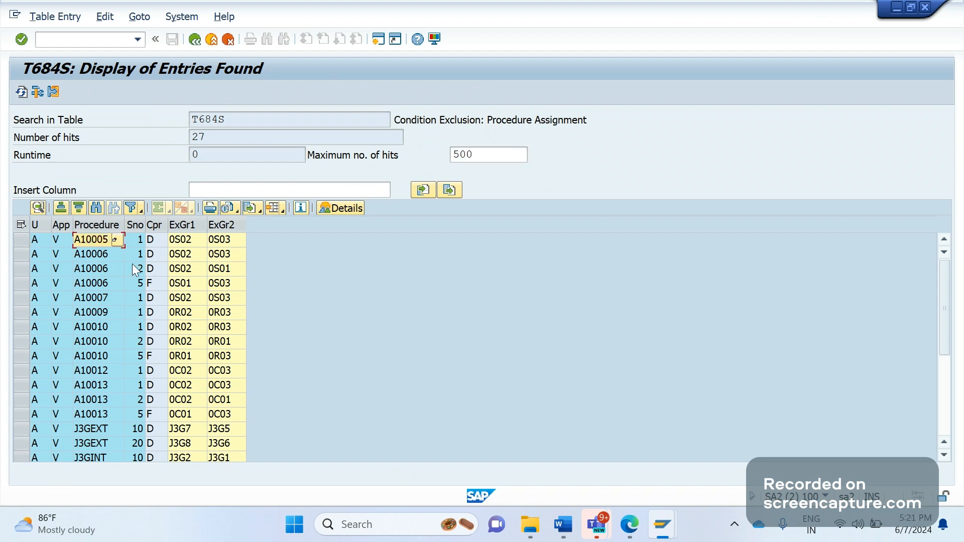
mouse_move(661, 534)
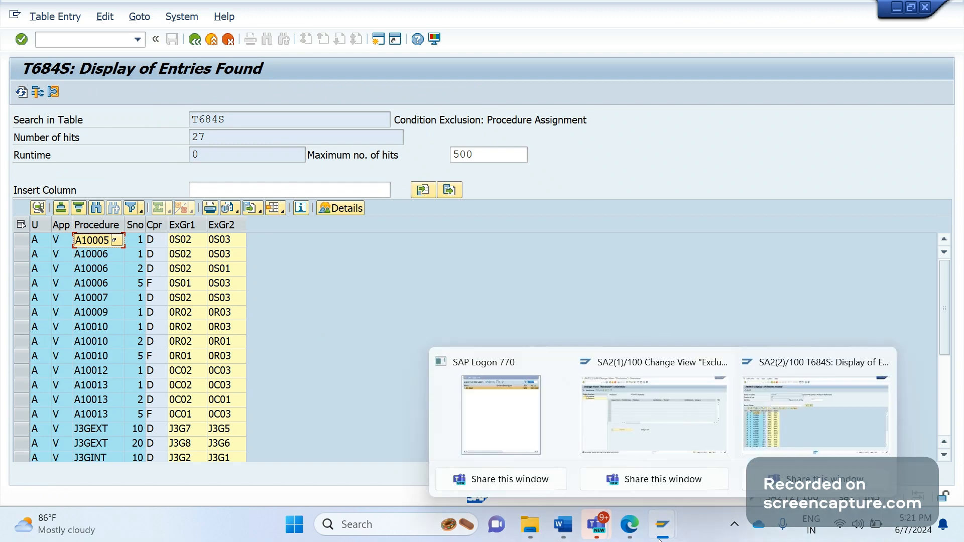
Find procedure A10005 via Position and display its exclusion entry: D Exclusive, groups 0S02 and 0S03.
click(655, 417)
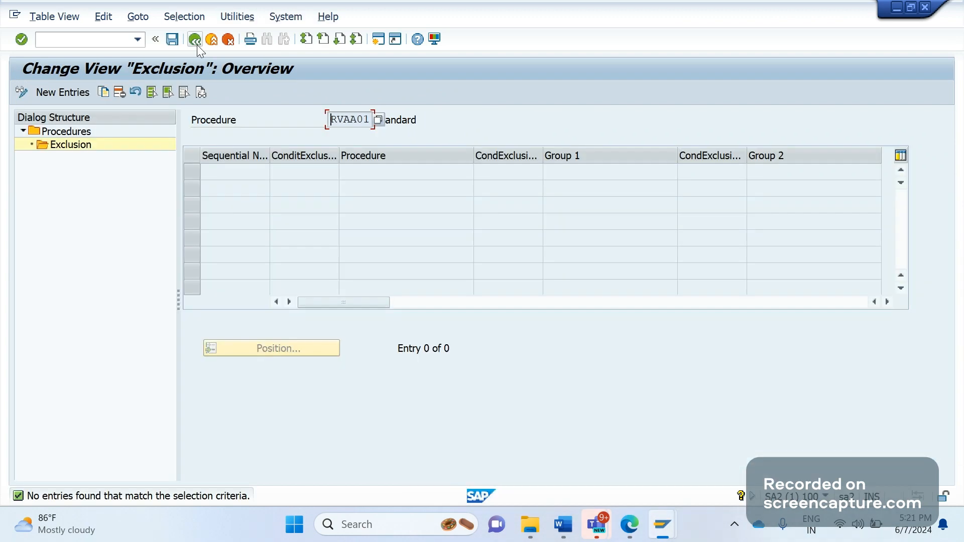
click(196, 40)
click(279, 316)
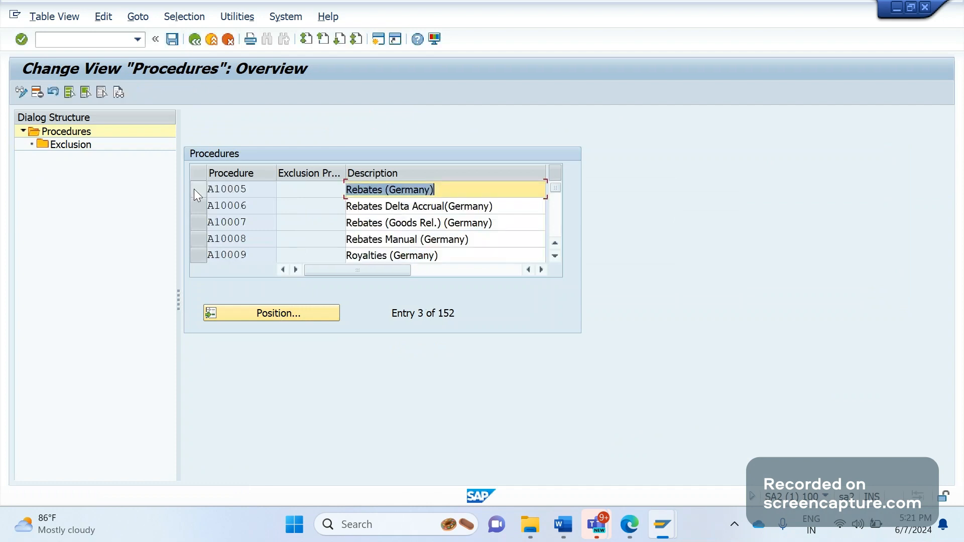
click(194, 189)
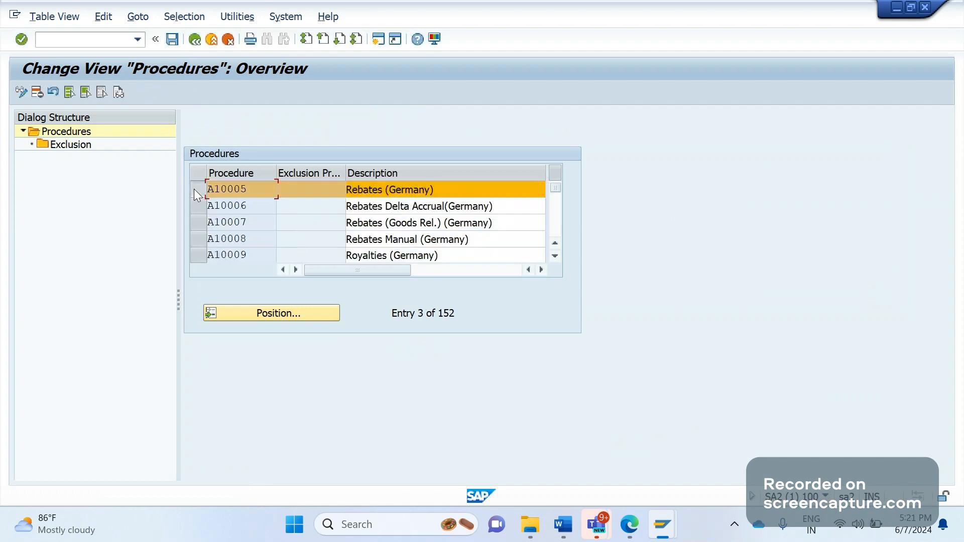
click(70, 145)
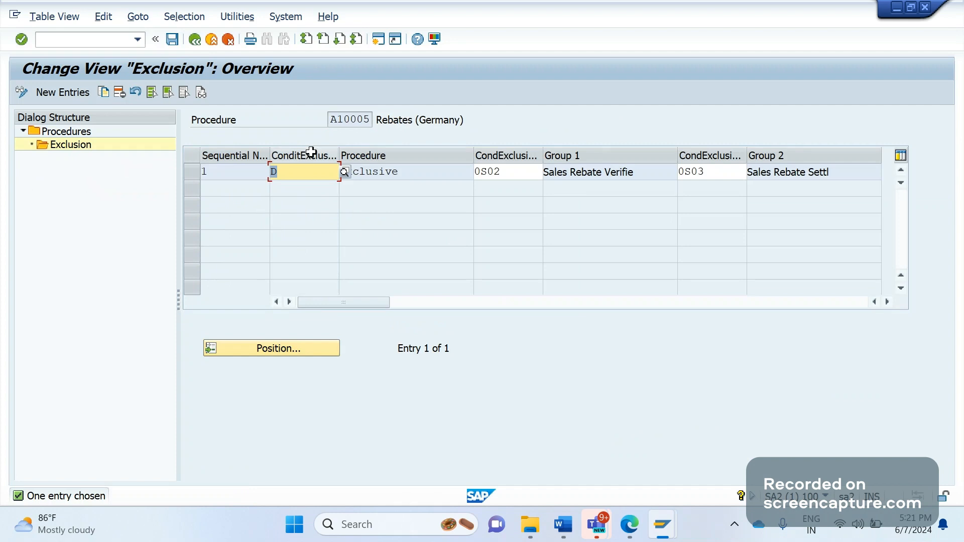
click(344, 172)
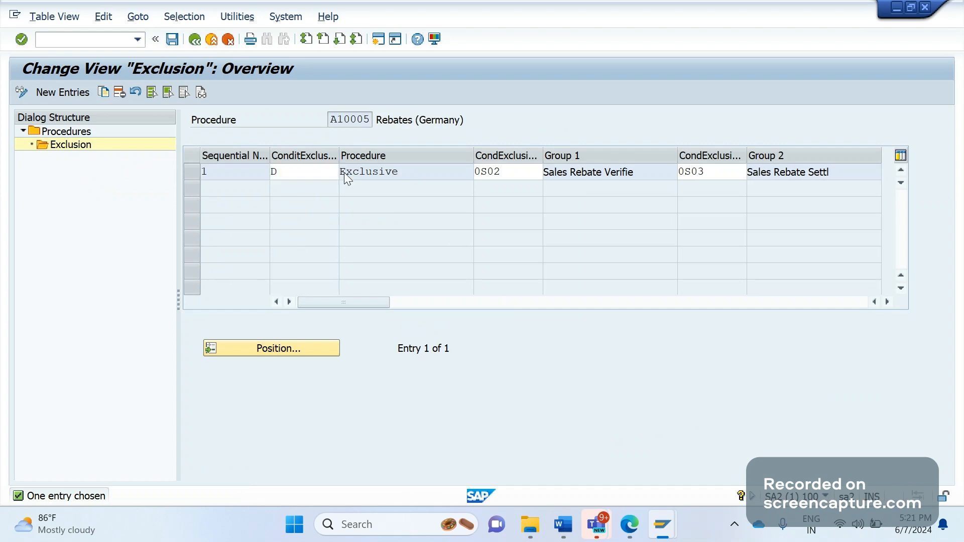
key(F4)
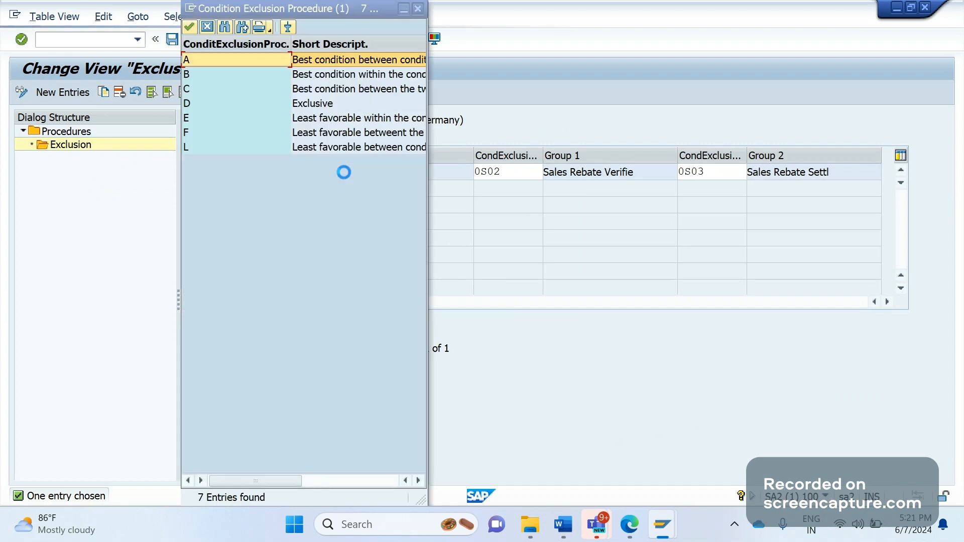
drag(424, 497, 668, 490)
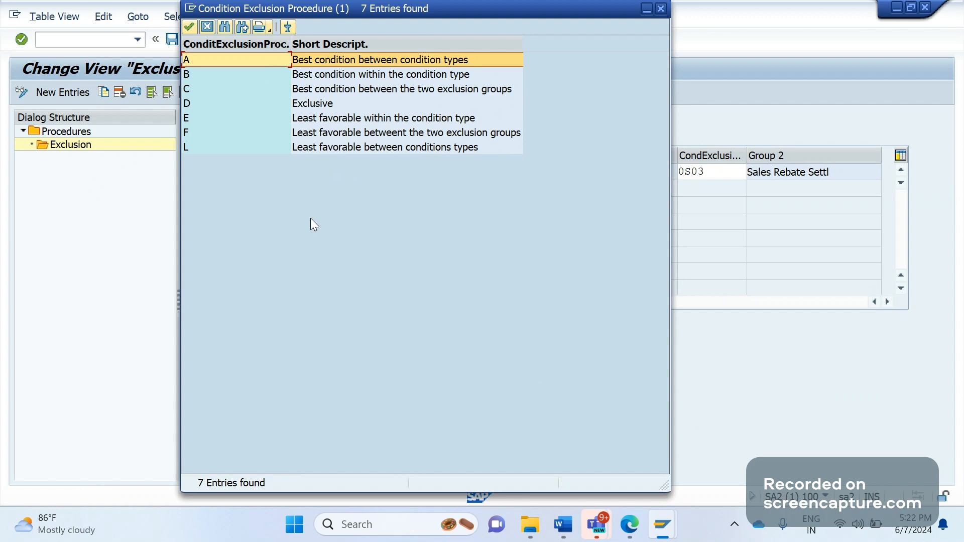
key(Escape)
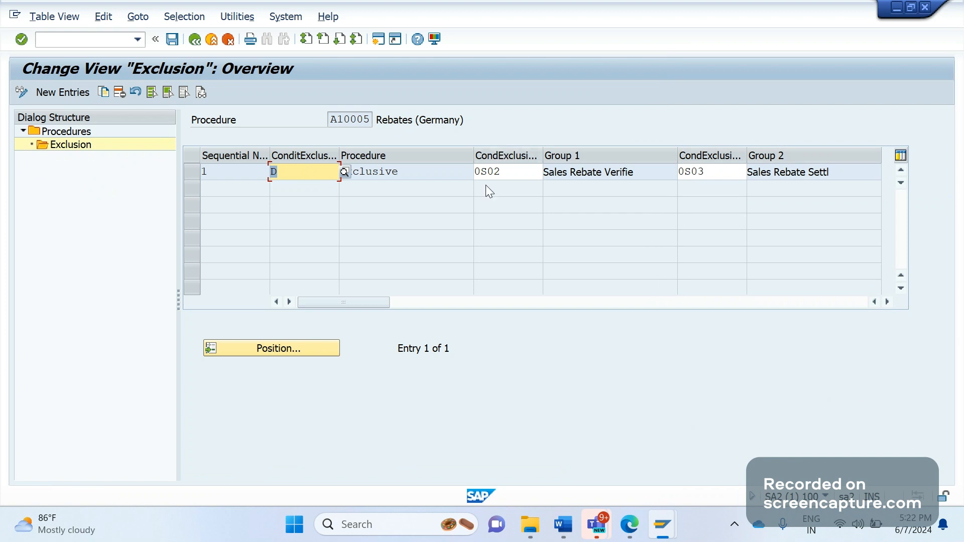
Start a new exclusion entry with sequence 2 and check the A10005 T684S details.
click(67, 92)
text(2)
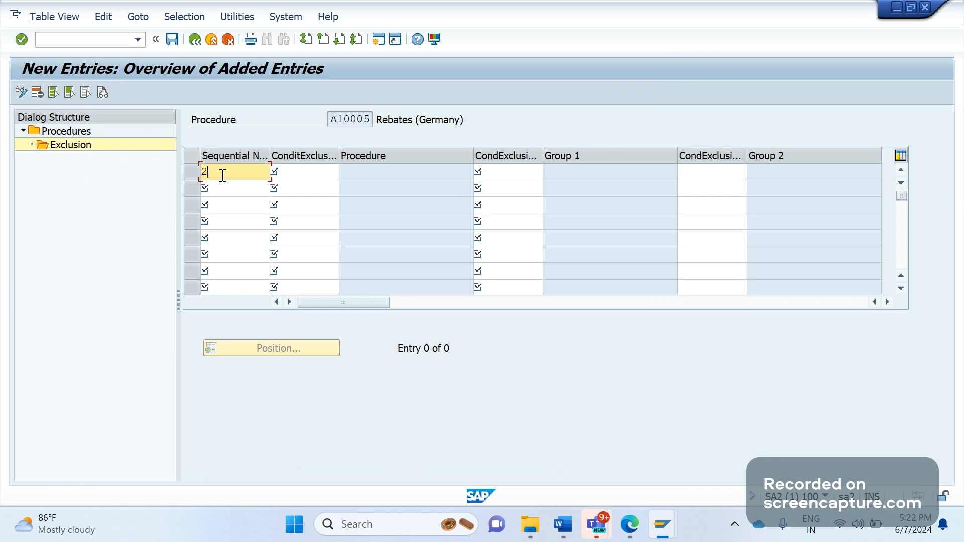
key(Tab)
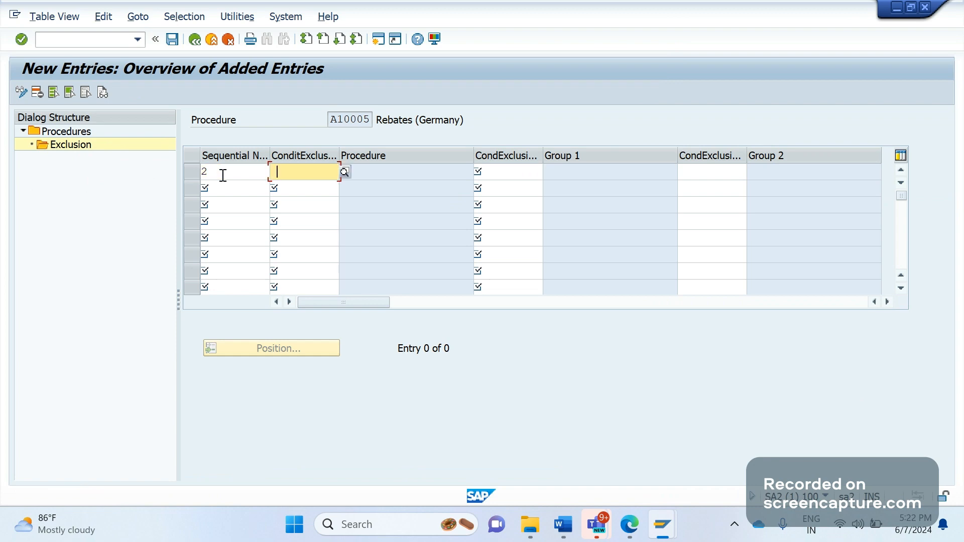
mouse_move(662, 524)
click(762, 450)
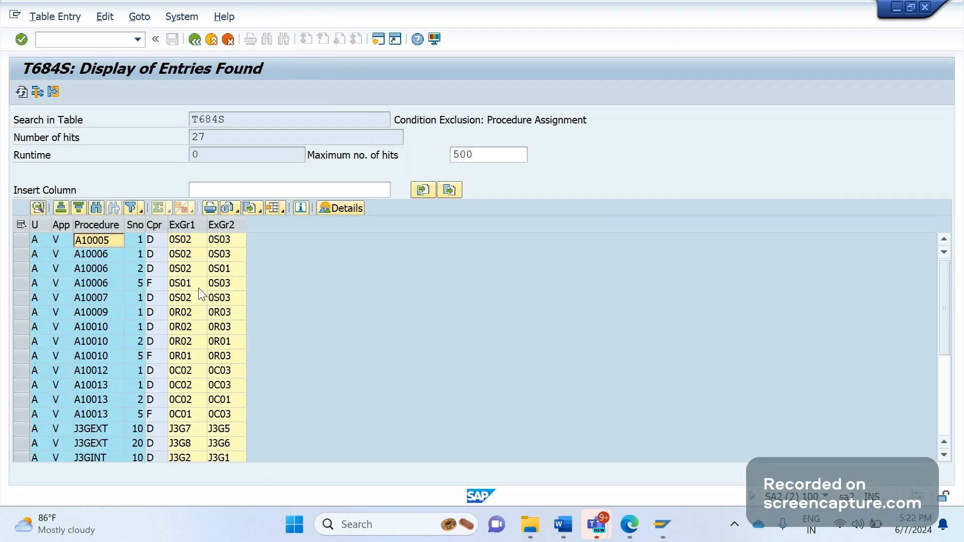
double_click(181, 246)
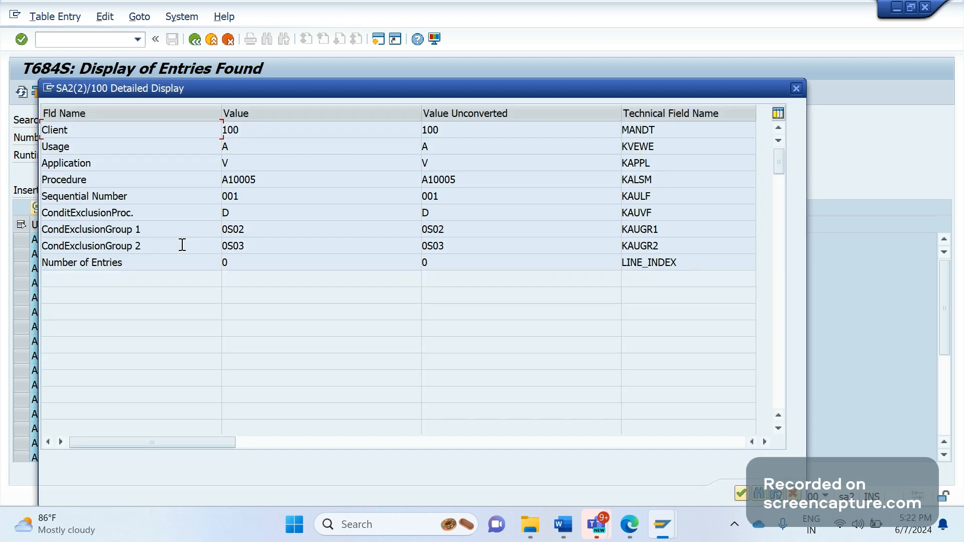
key(alt+Tab)
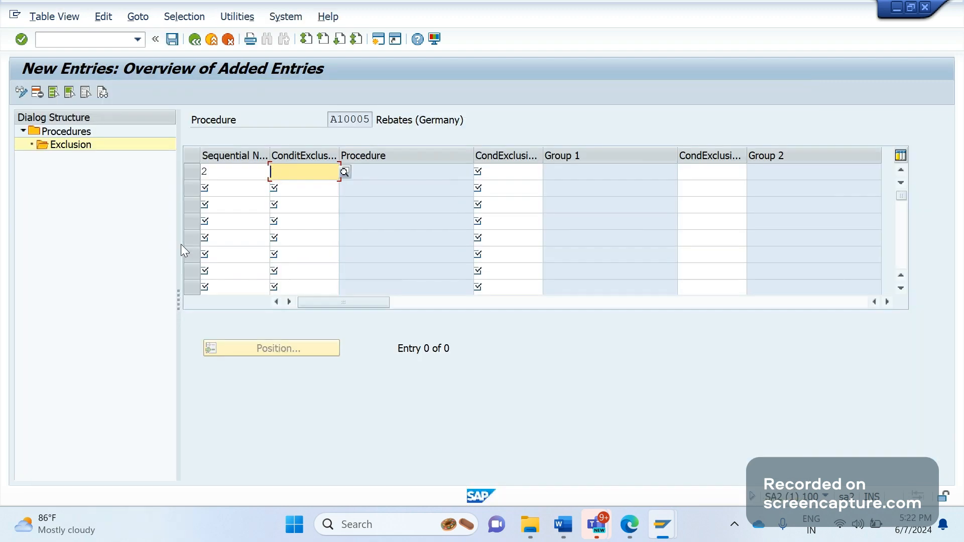
Enter exclusion procedure A and first group 0S02 for the new entry.
text(A)
key(Return)
text(0S02)
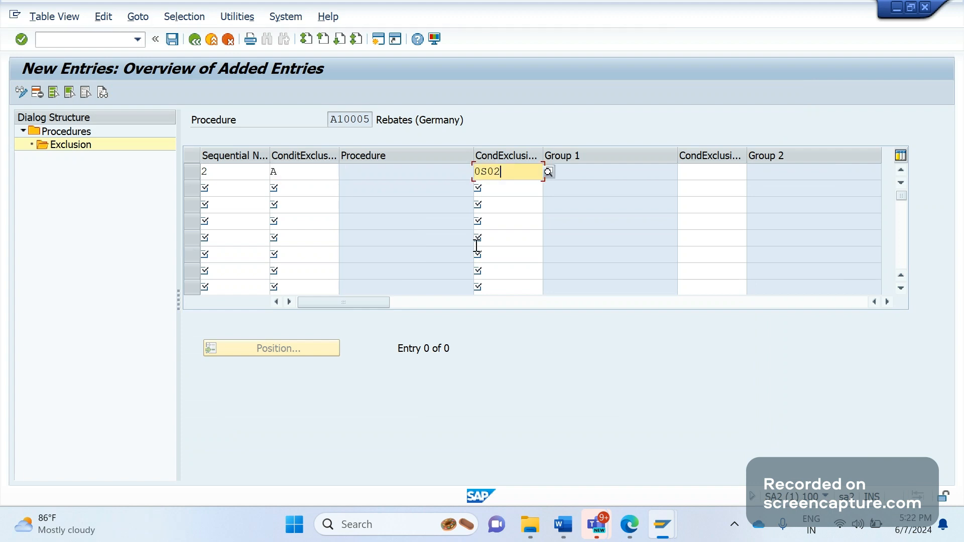
key(Return)
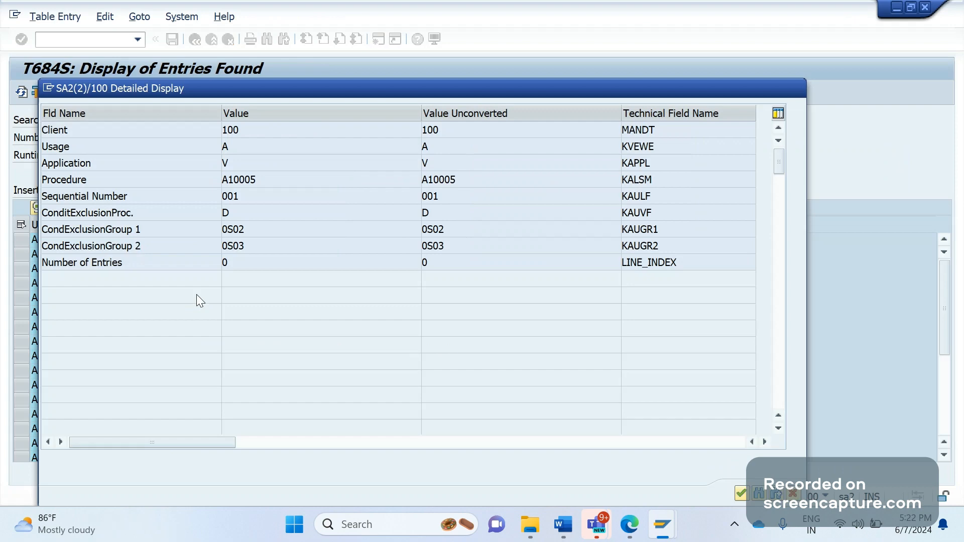
Close the T684S detail view, review the ExGr group values, and return to the new entry's procedure A.
key(Return)
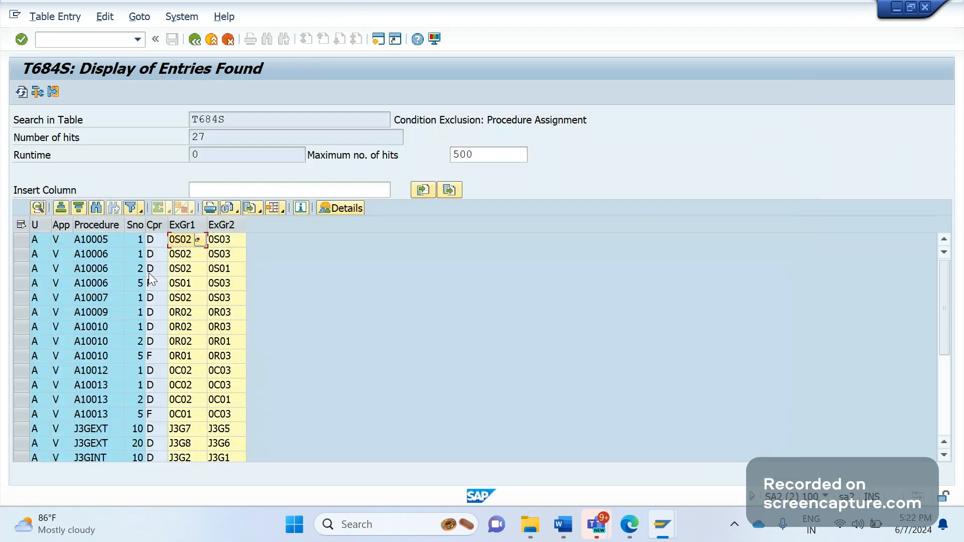
drag(224, 244, 225, 271)
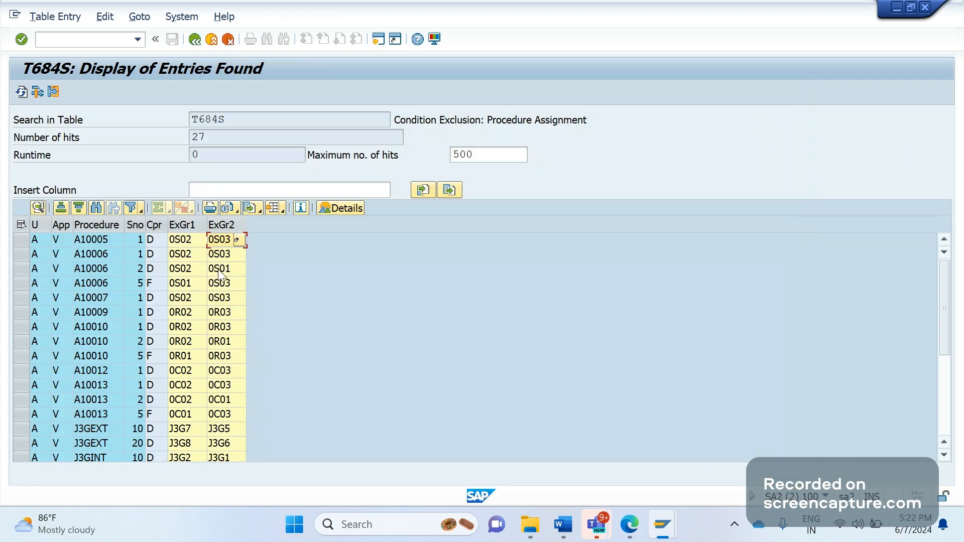
click(191, 240)
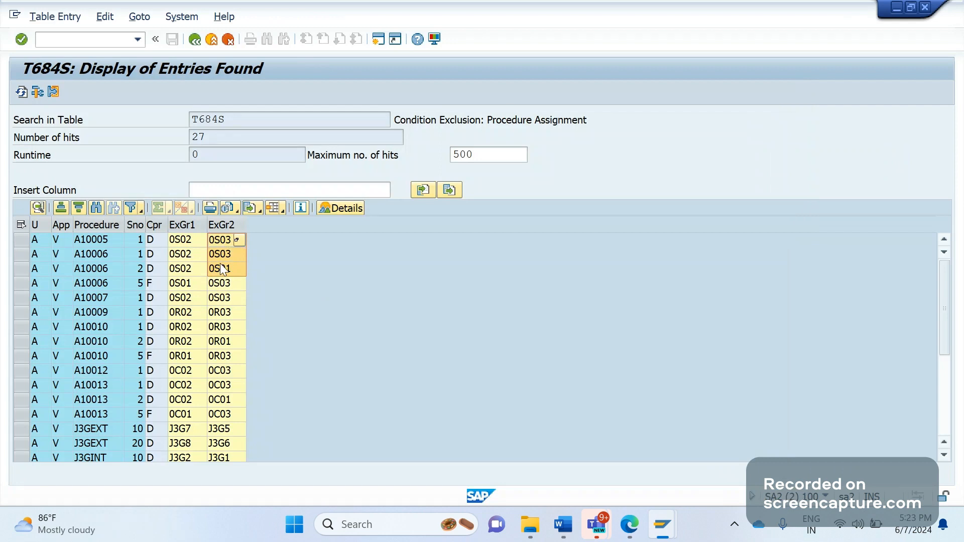
key(alt+Tab)
click(305, 175)
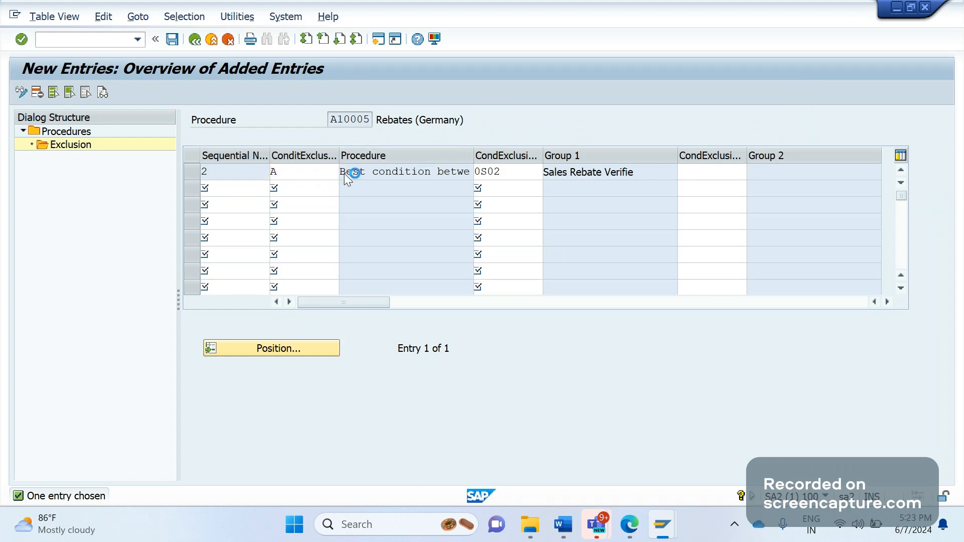
click(345, 173)
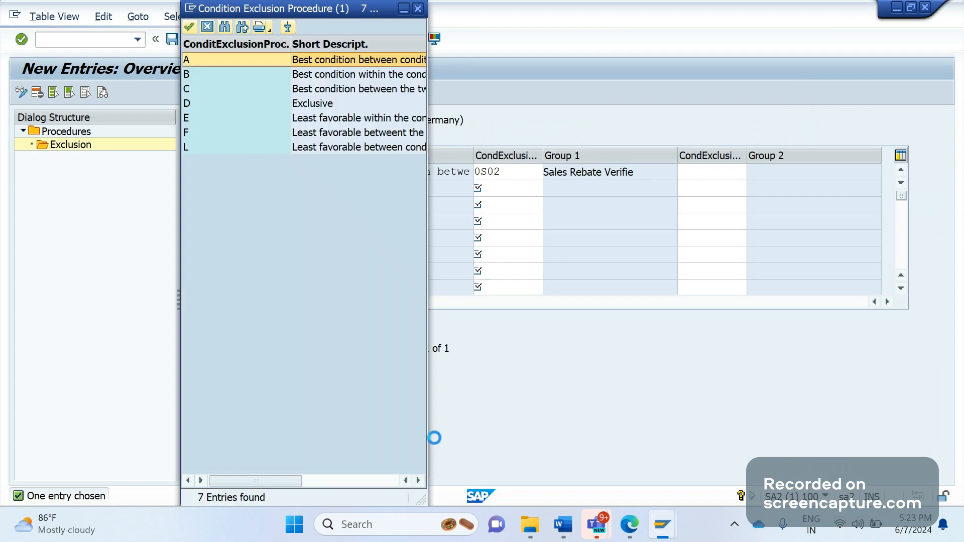
drag(425, 501, 542, 483)
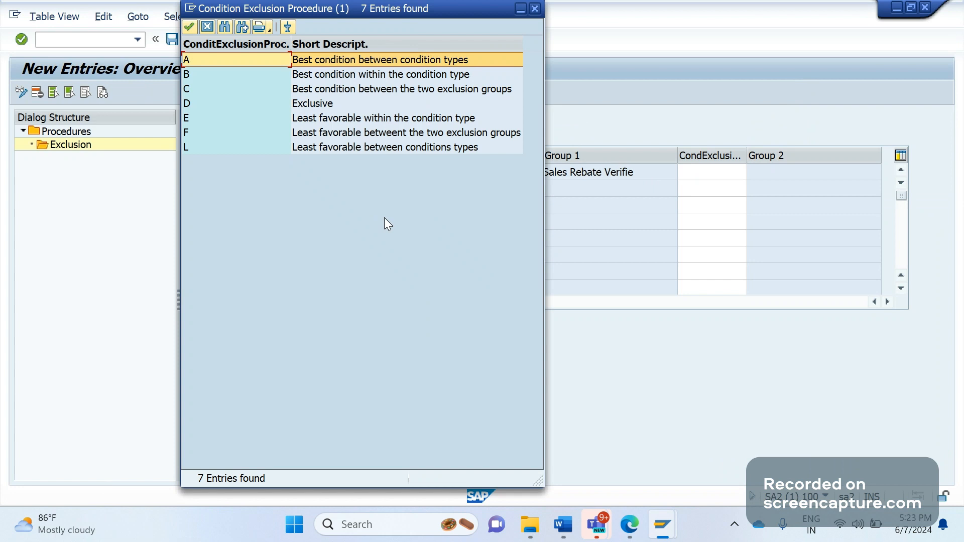
click(211, 80)
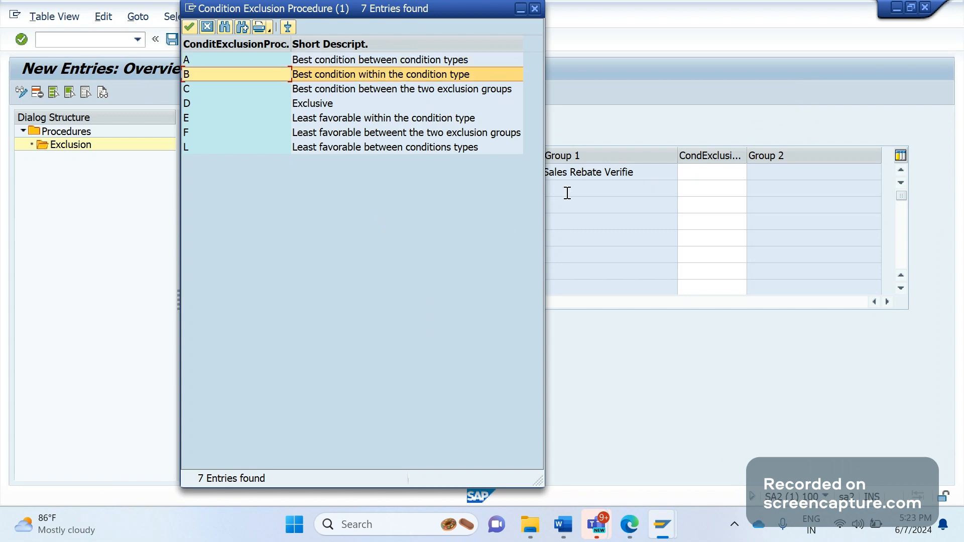
click(203, 89)
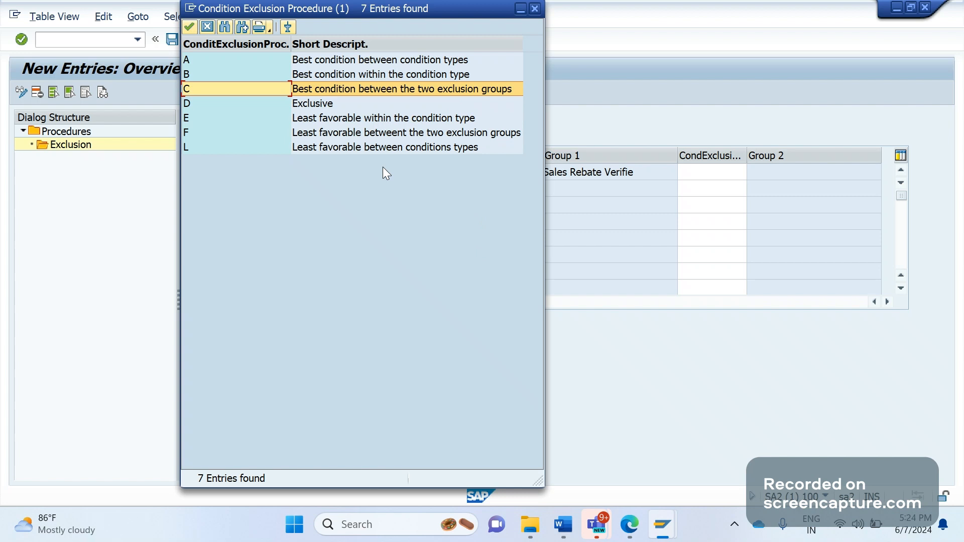
click(215, 108)
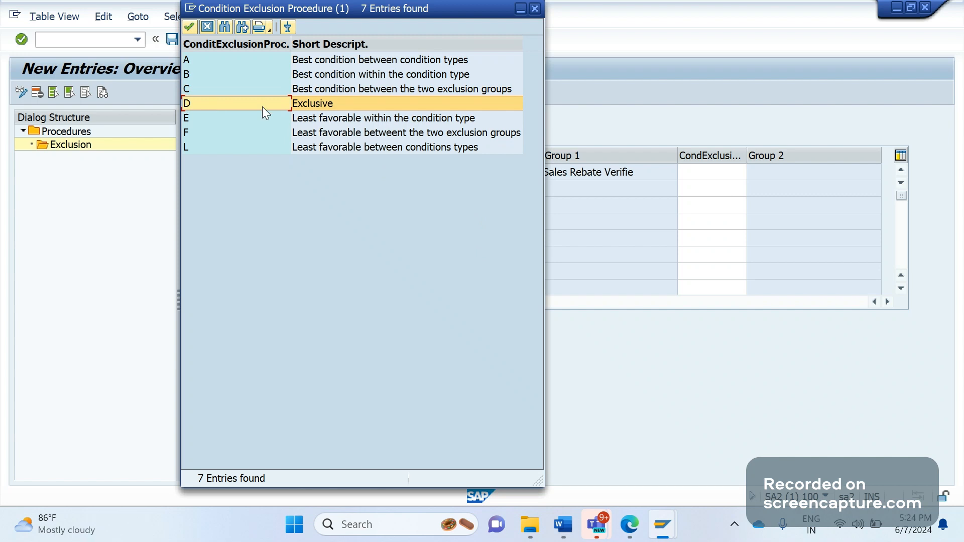
click(536, 10)
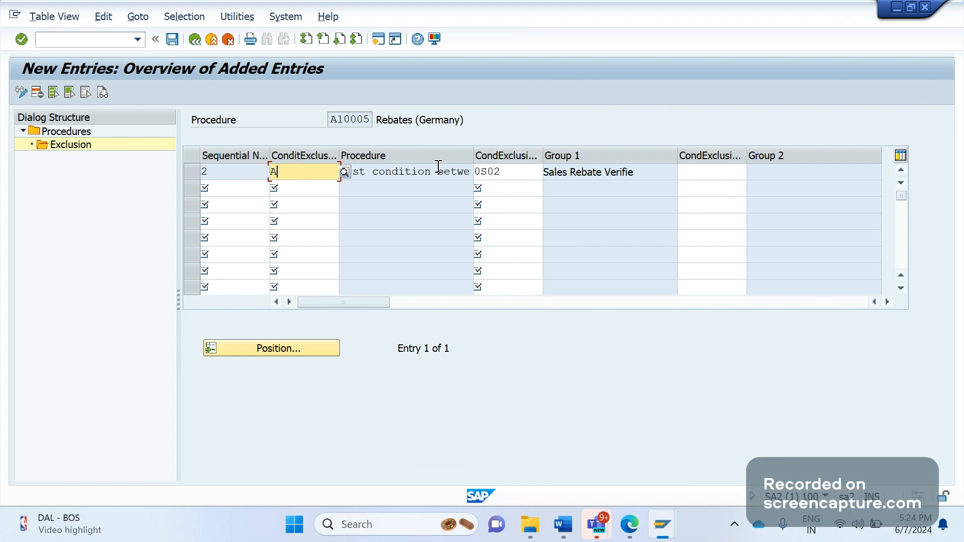
Widen the exclusion procedure value list to show full descriptions of procedures A through L.
click(342, 173)
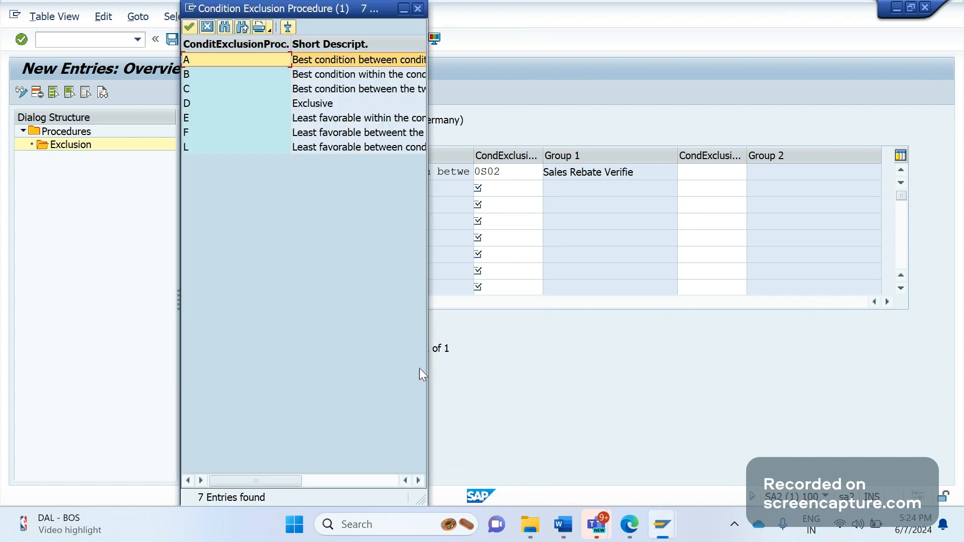
drag(424, 502, 629, 500)
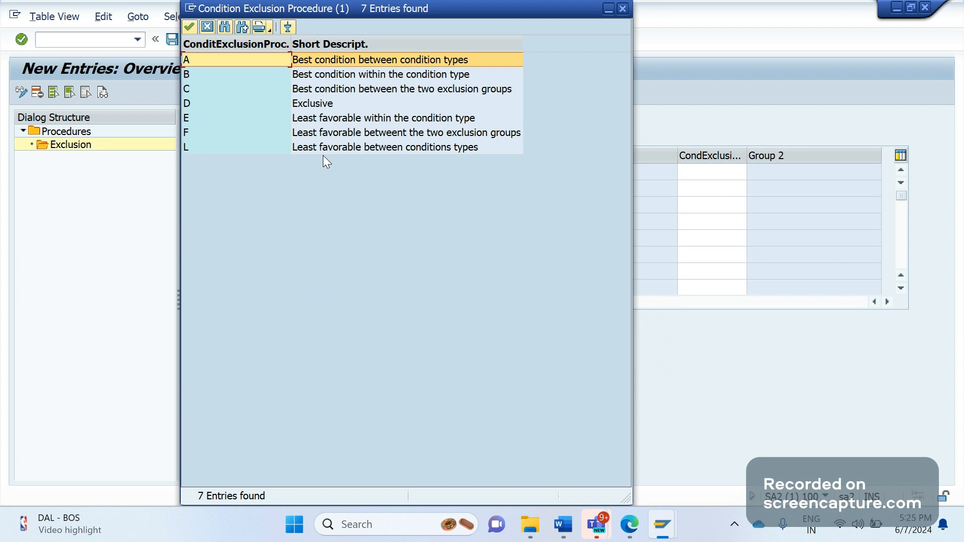
key(Down)
key(Down)
key(Down)
key(Down)
key(Down)
key(Down)
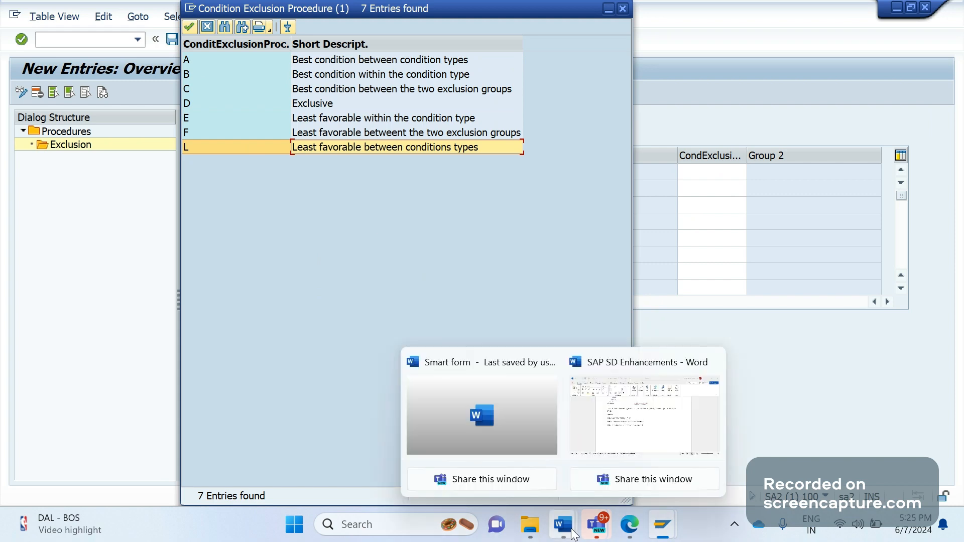
Return to the Word notes listing T684, T684G and T684S after a brief look at SAP.
click(634, 426)
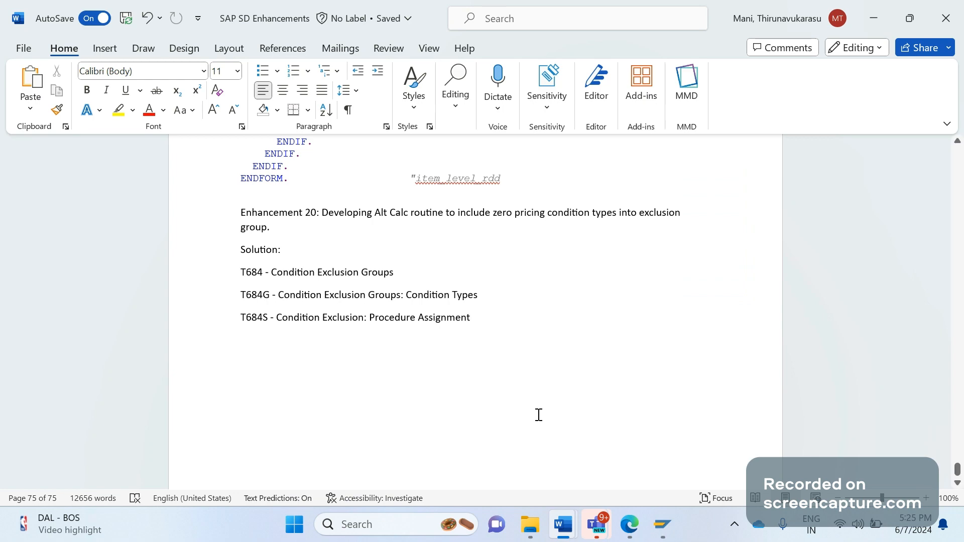
click(662, 525)
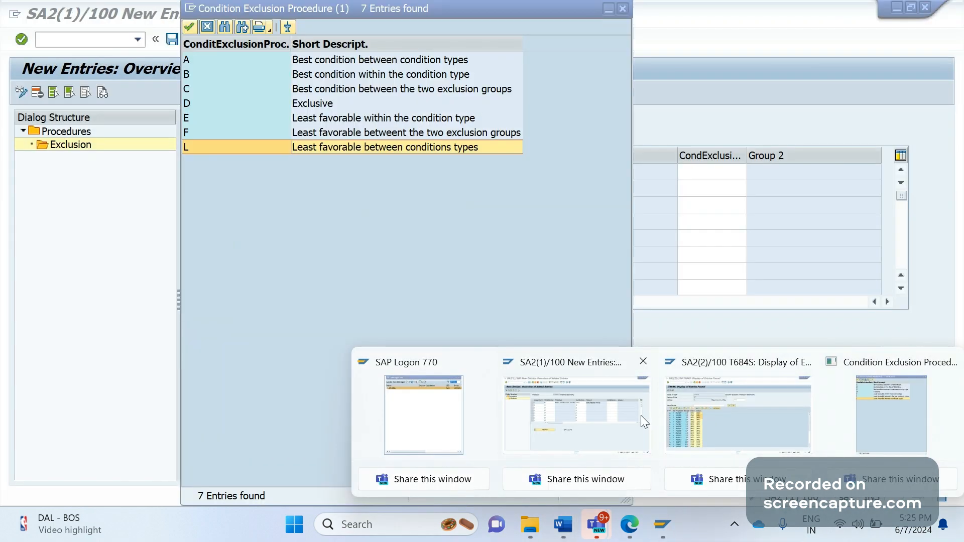
click(640, 414)
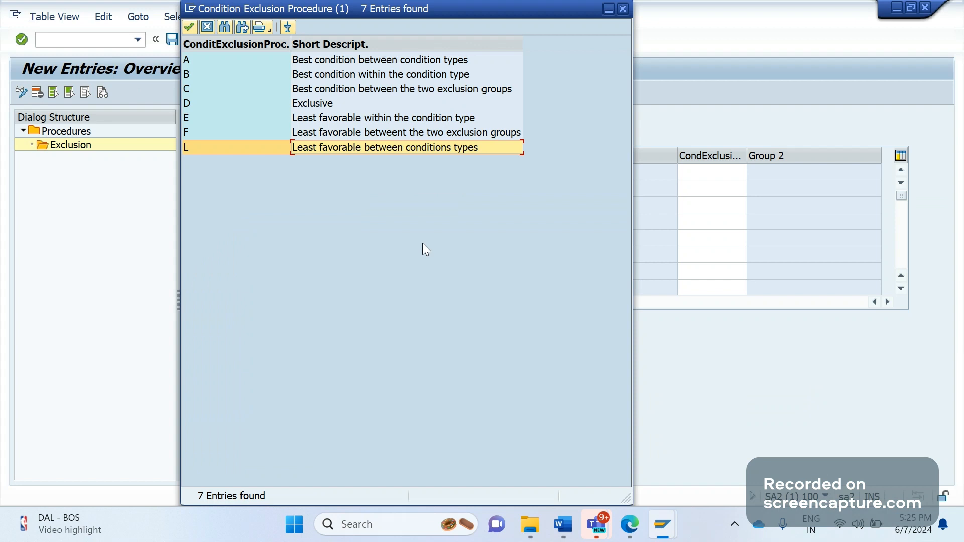
key(alt+Tab)
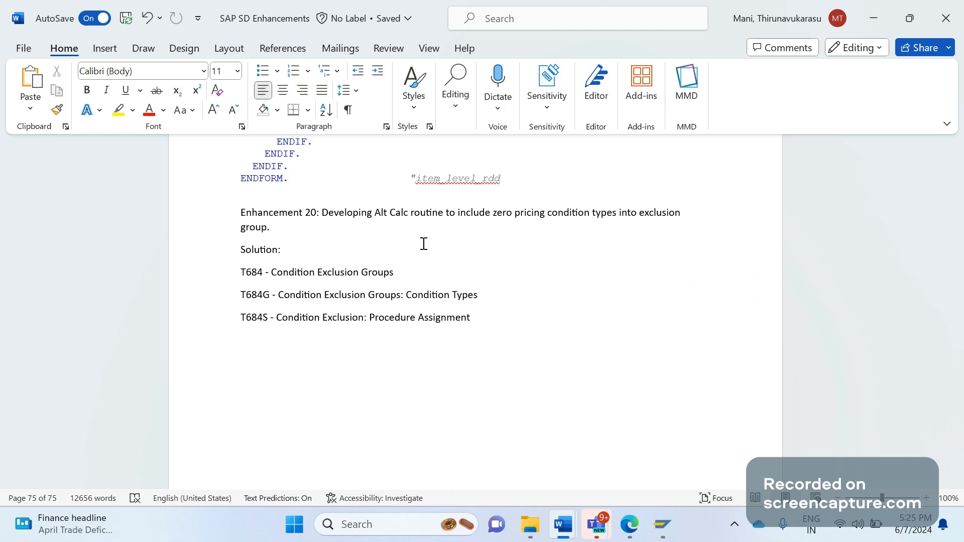
Add EXCG1 below the T684S line, followed by ZD22, ZD70, ZD45 and ZD60 on separate lines.
key(Return)
text(PR)
key(BackSpace)
key(BackSpace)
key(BackSpace)
text(EX)
key(BackSpace)
key(BackSpace)
key(Return)
text(EXC)
text(G)
text(!1)
key(BackSpace)
key(BackSpace)
text(1)
key(Return)
text(ZD22)
key(Return)
text(ZD)
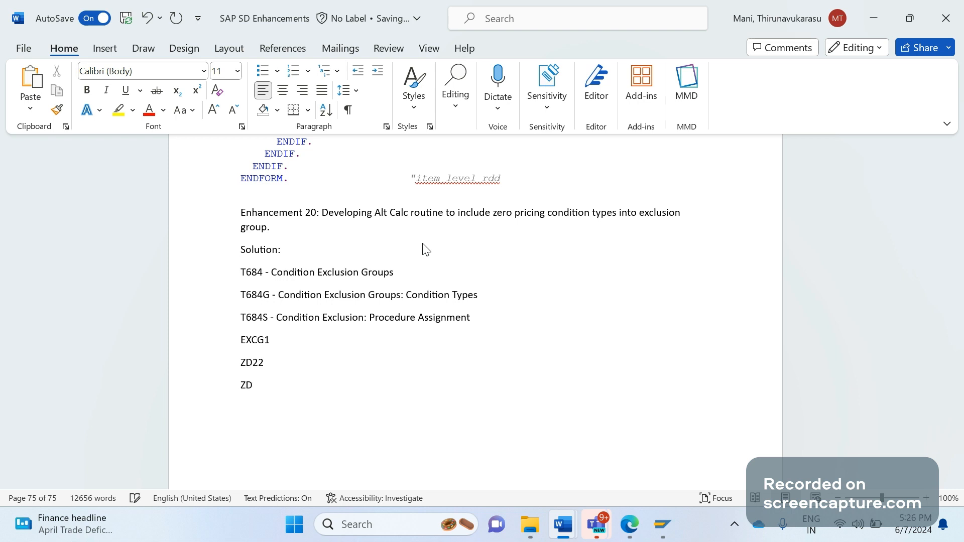
text(70)
key(Return)
text(ZD45)
key(Return)
text(ZD60)
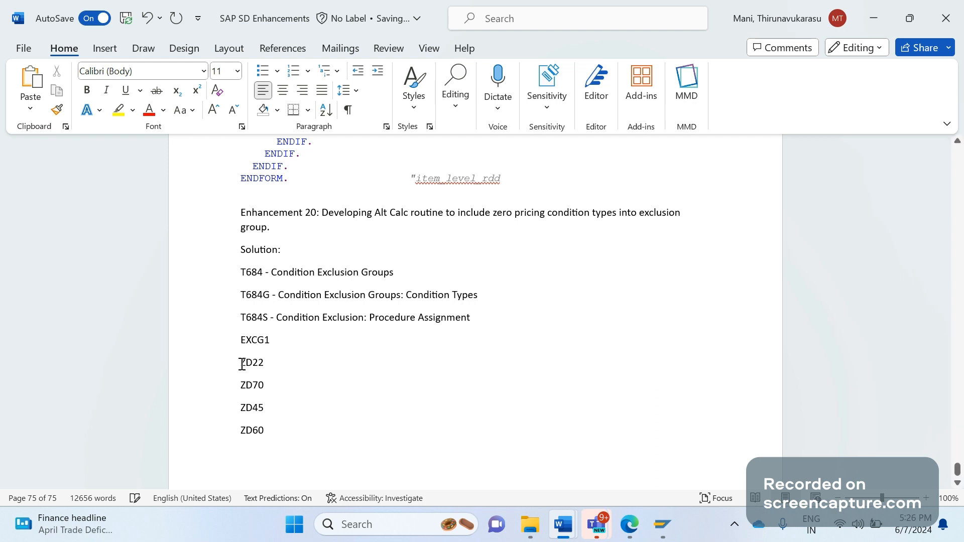
Append '(SURCHARGE/FREIGHT)' to the EXCG1 line.
drag(242, 364, 281, 433)
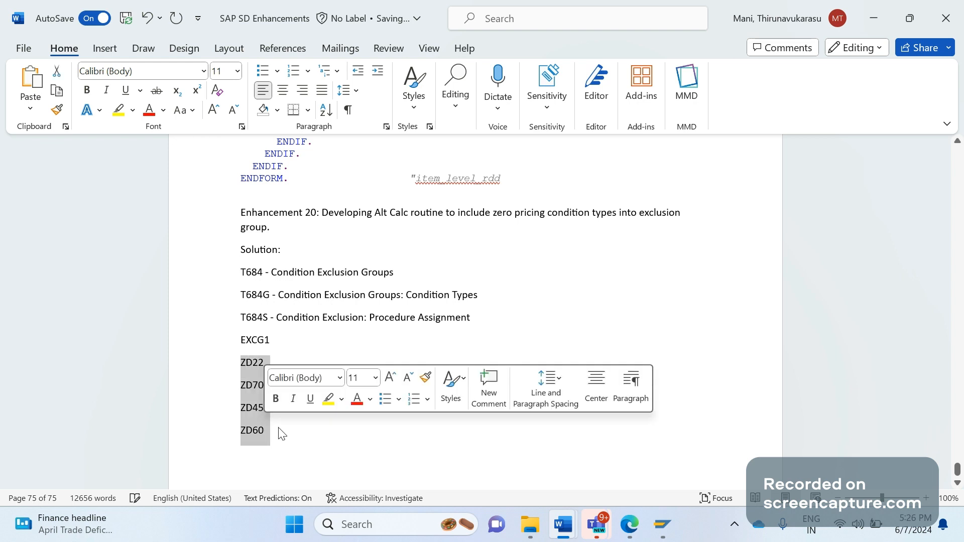
click(282, 434)
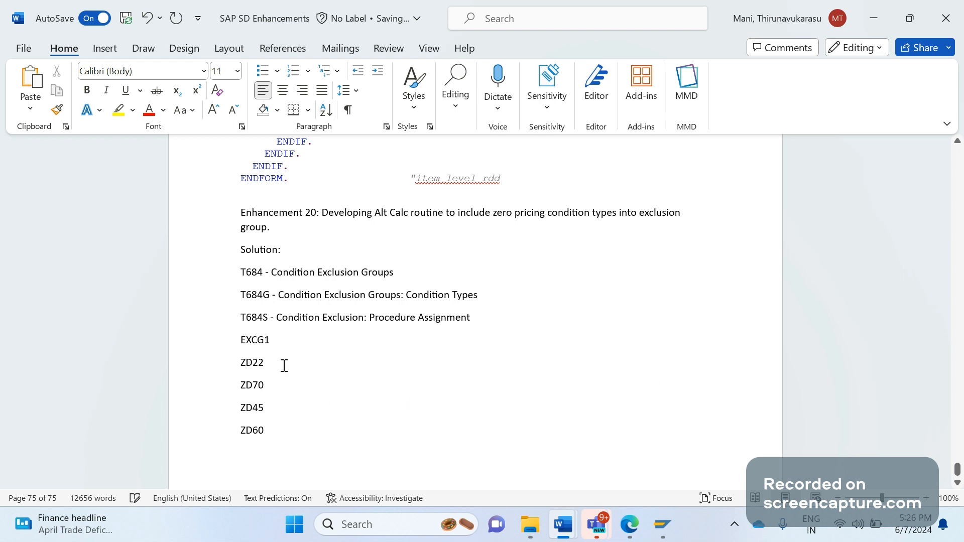
click(283, 342)
text(()
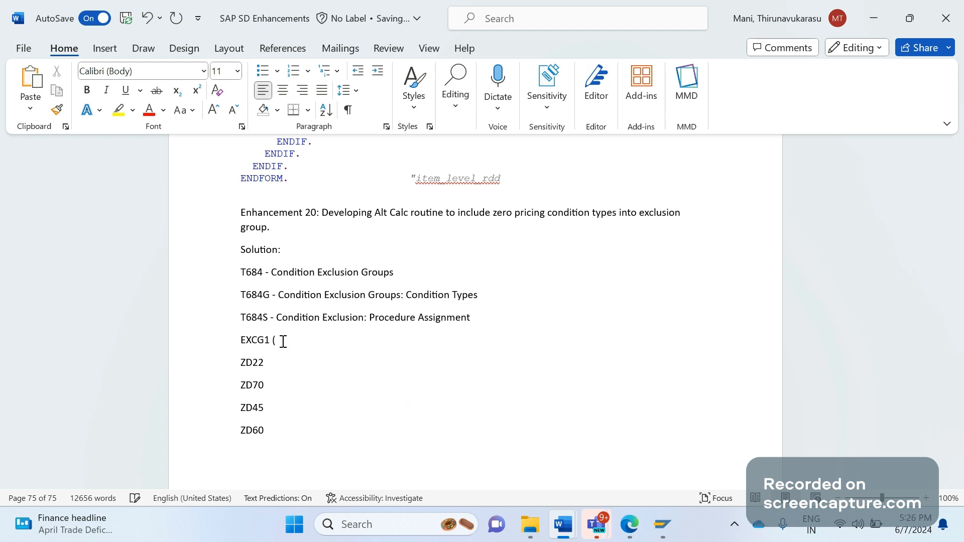
text(SURCHARGE/FREIGHT))
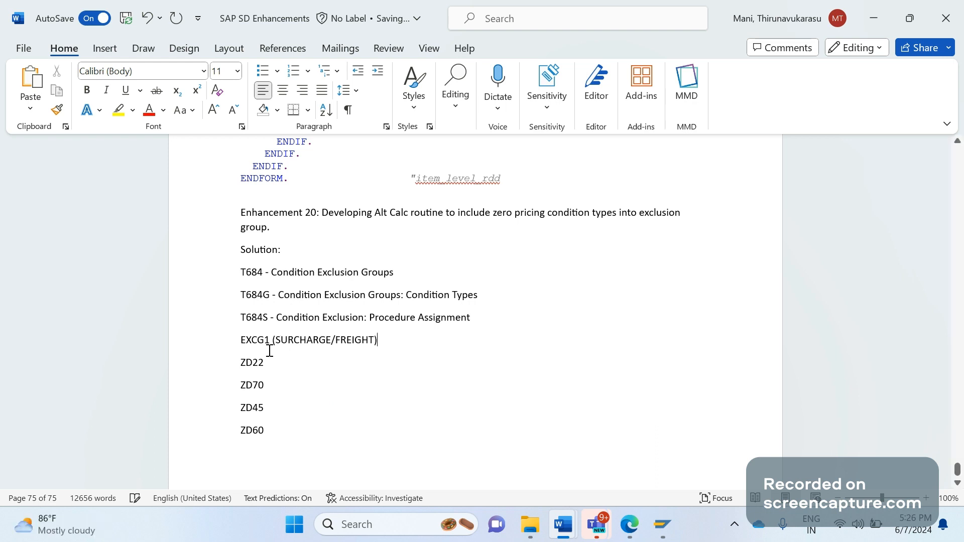
Add values - 30 to ZD22, - 20 to ZD70 and - 50 to ZD45.
click(279, 432)
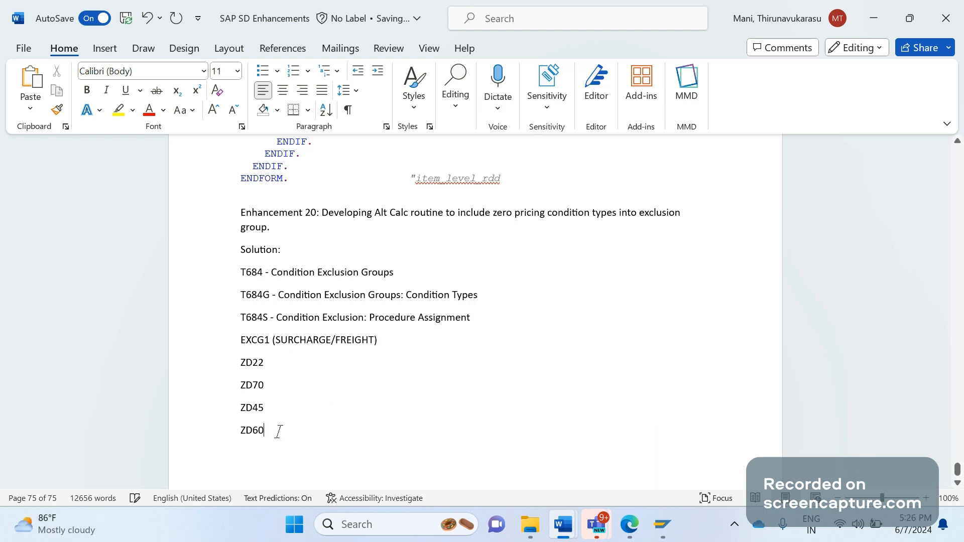
click(277, 363)
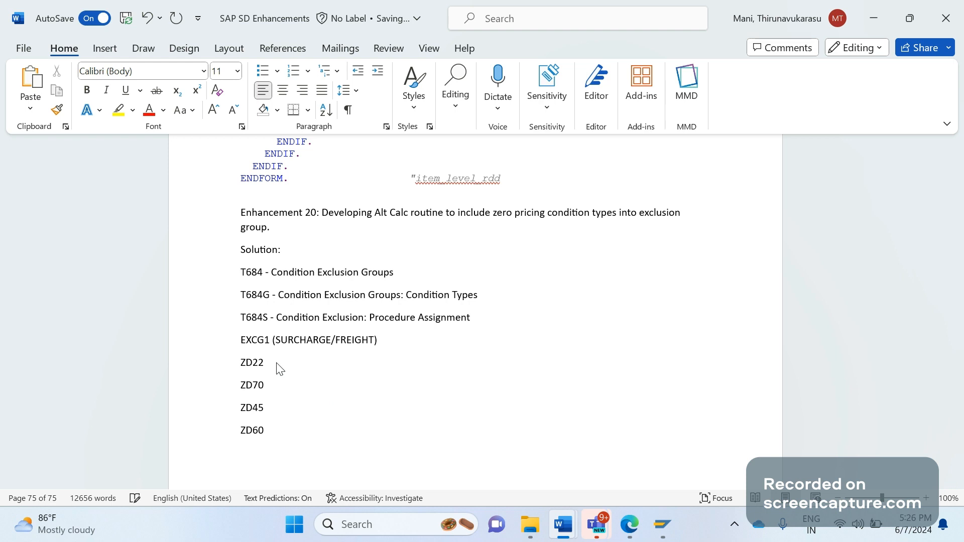
text(- 30)
key(Down)
text(- )
text(2)
text(0)
key(Down)
text(- 50 0)
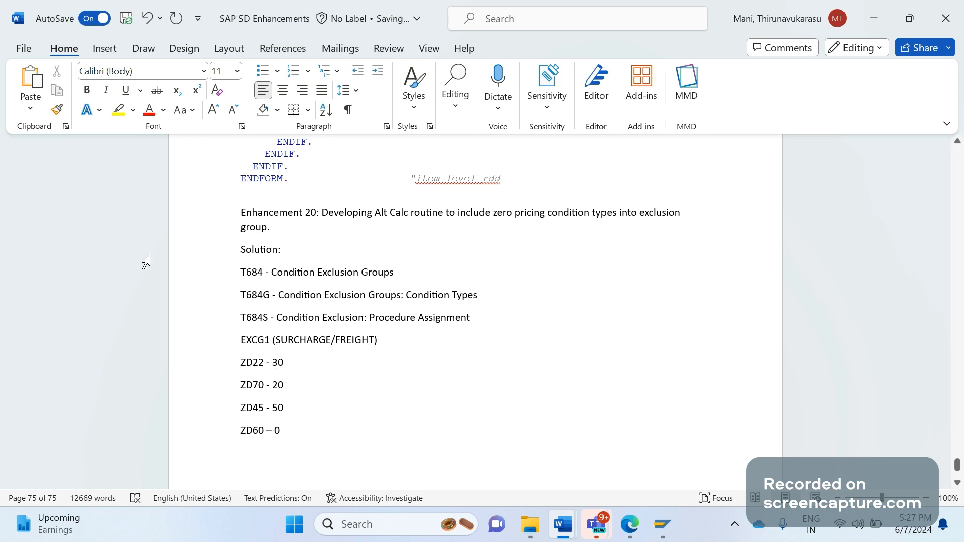
Add the bullet 'Including zero value condition type into exclusion group' below ZD60 – 0.
click(262, 70)
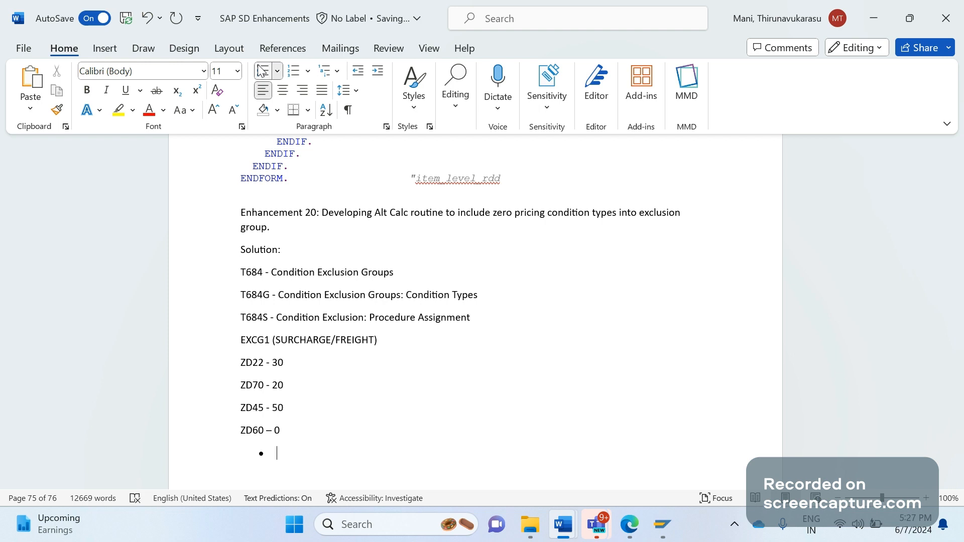
text(including)
text(zeron)
key(BackSpace)
text(value)
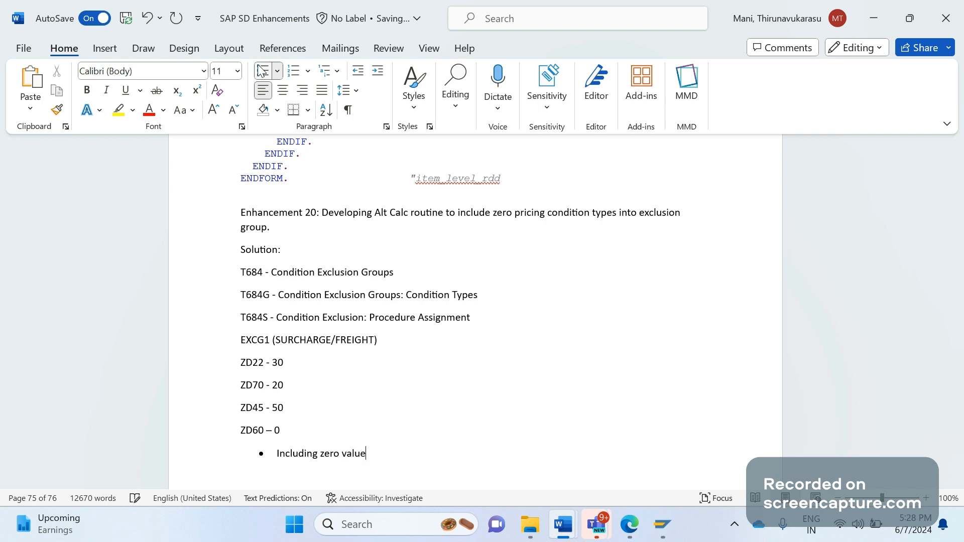
text( condition)
text( t)
text(ype in)
text(to )
text(sa)
key(BackSpace)
key(BackSpace)
text(ex)
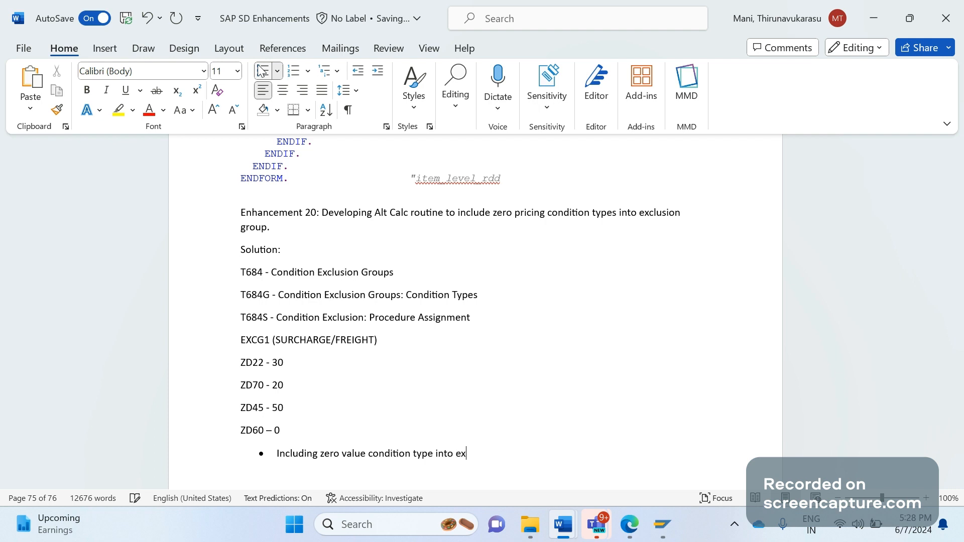
text(clusion group)
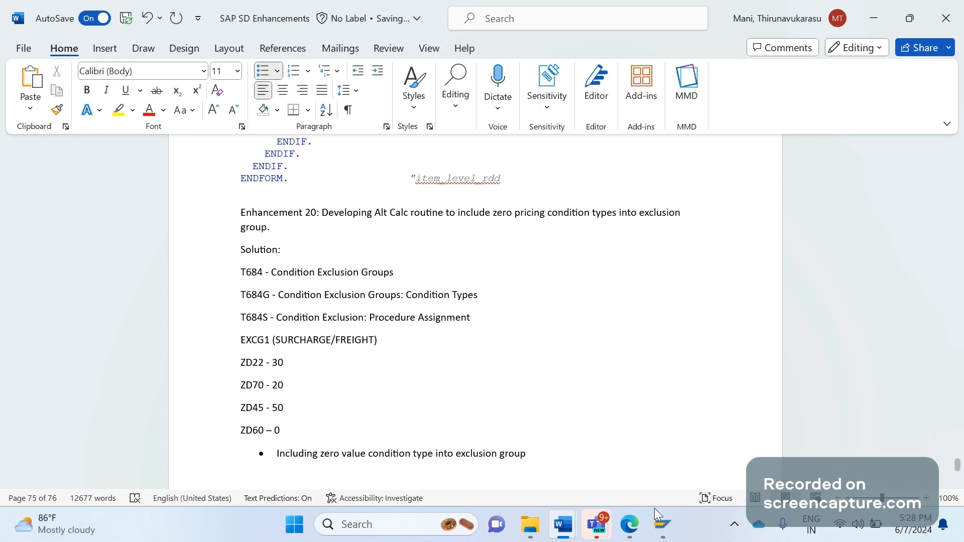
mouse_move(662, 524)
mouse_move(409, 409)
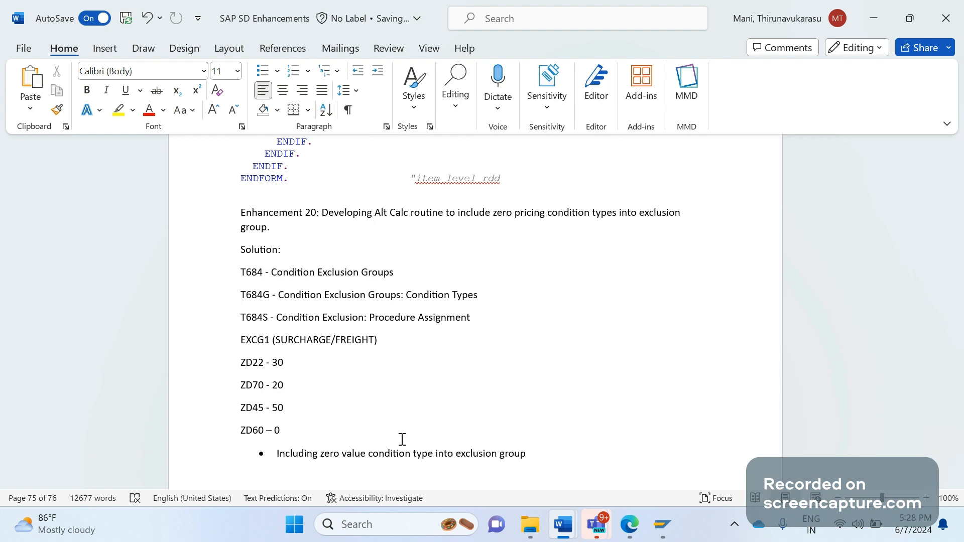
click(671, 533)
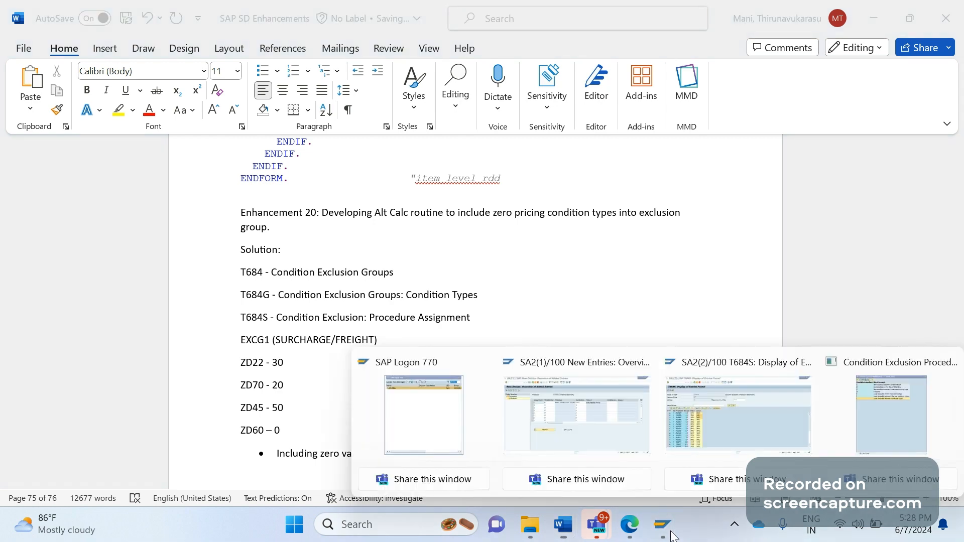
Open the pricing procedures overview with transaction /nv/08.
click(921, 394)
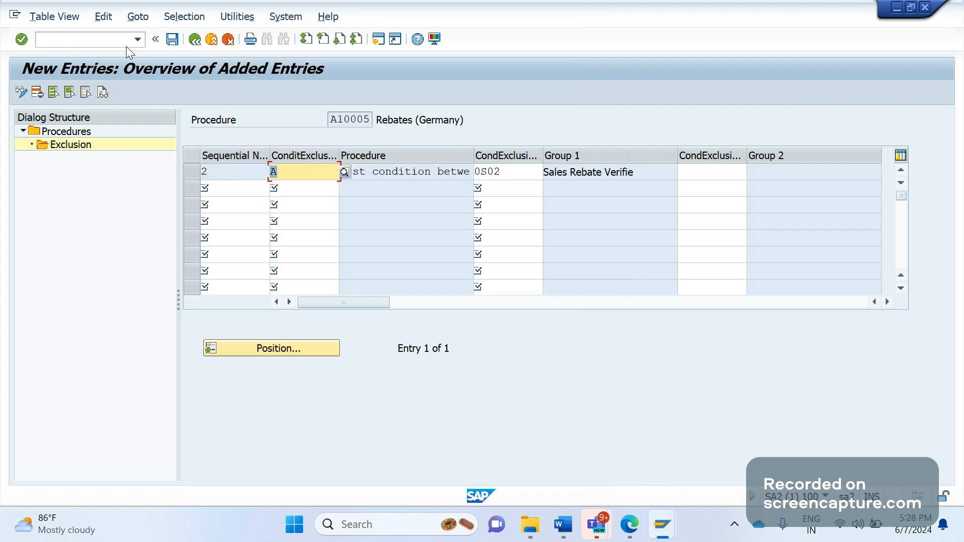
click(91, 38)
text(/nv)
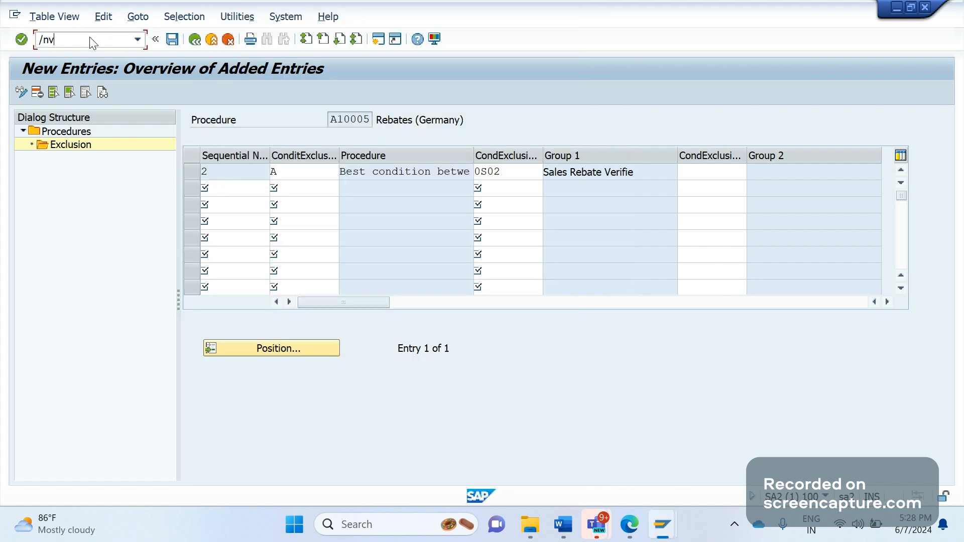
text(/08)
key(Return)
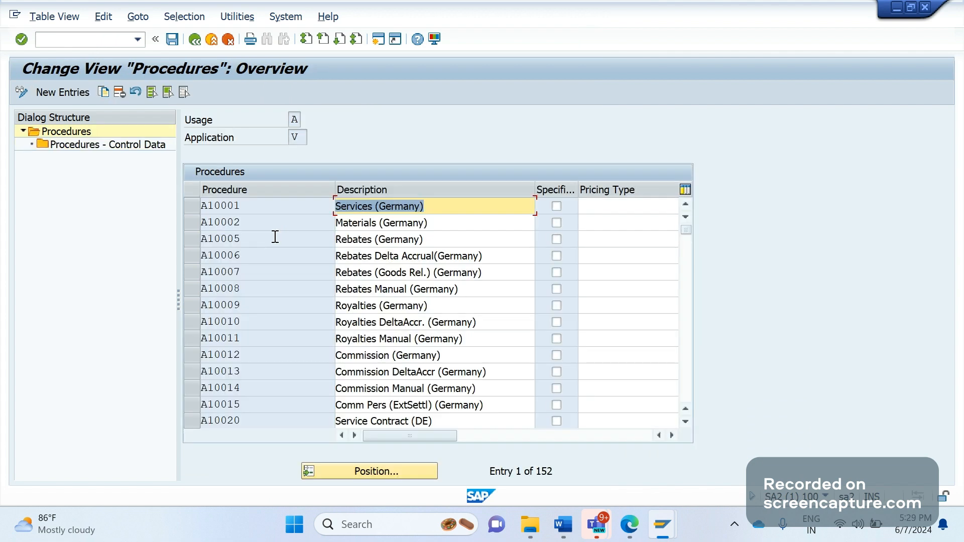
Position the list at RVAA00 and open the control data of RVAA01 Standard.
click(361, 475)
text(rv)
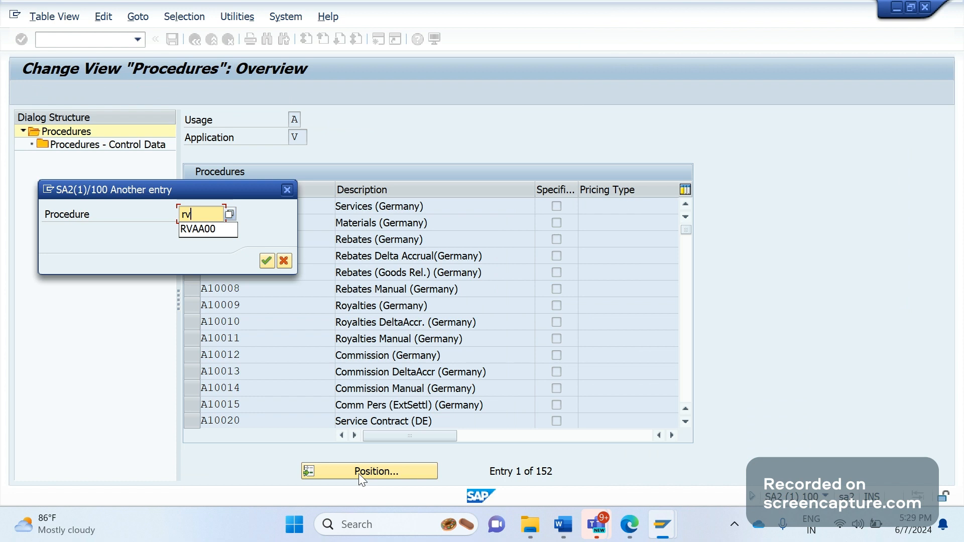
key(Down)
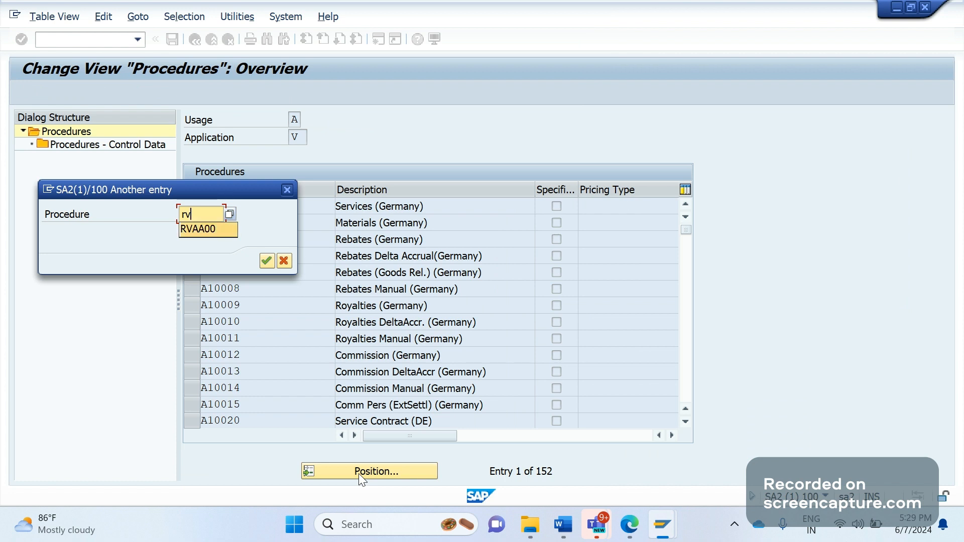
key(Return)
key(Return)
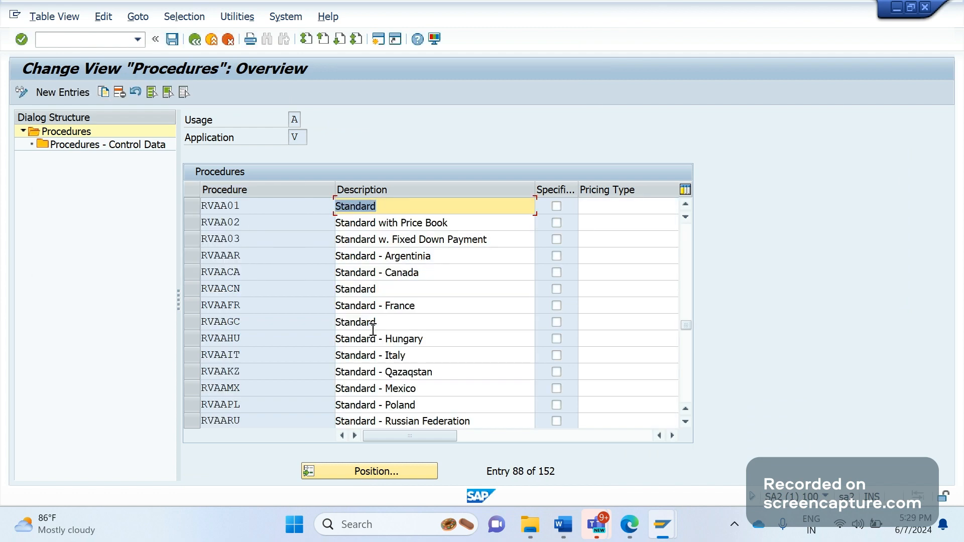
click(196, 205)
double_click(91, 146)
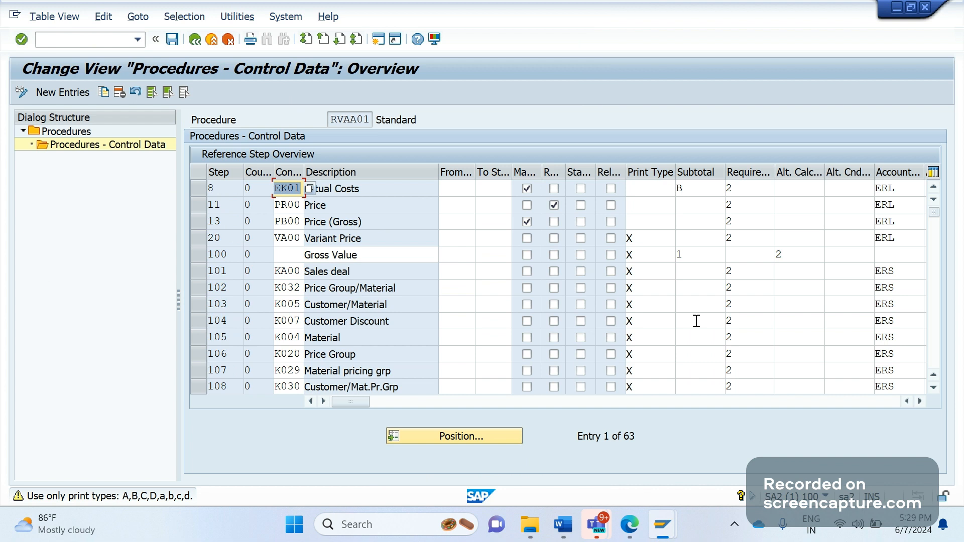
Enter alternative calculation type 30 for step 8 (EK01 Actual Costs).
click(803, 194)
text(3)
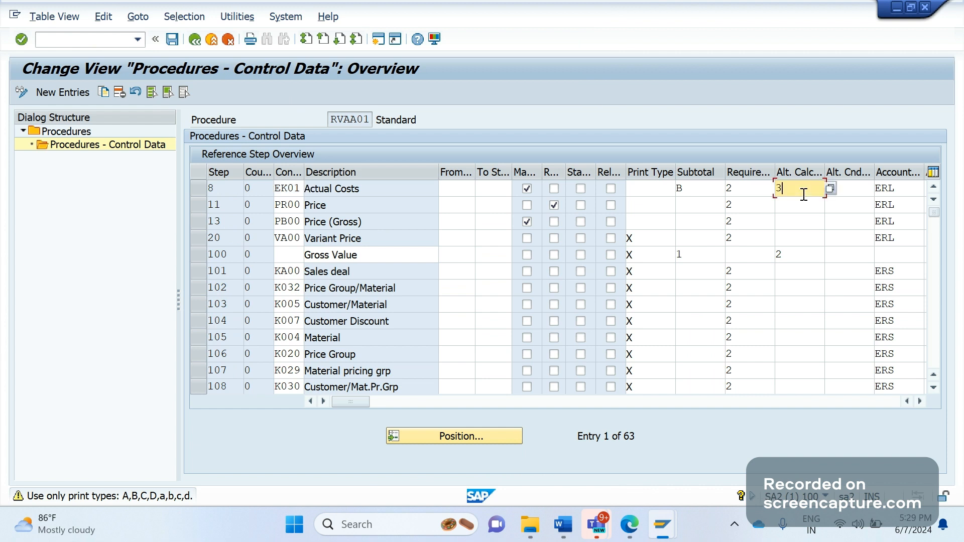
text(0)
click(833, 192)
Bring up the routines list and select routine 38 Exclusion w/ value 0.
key(F4)
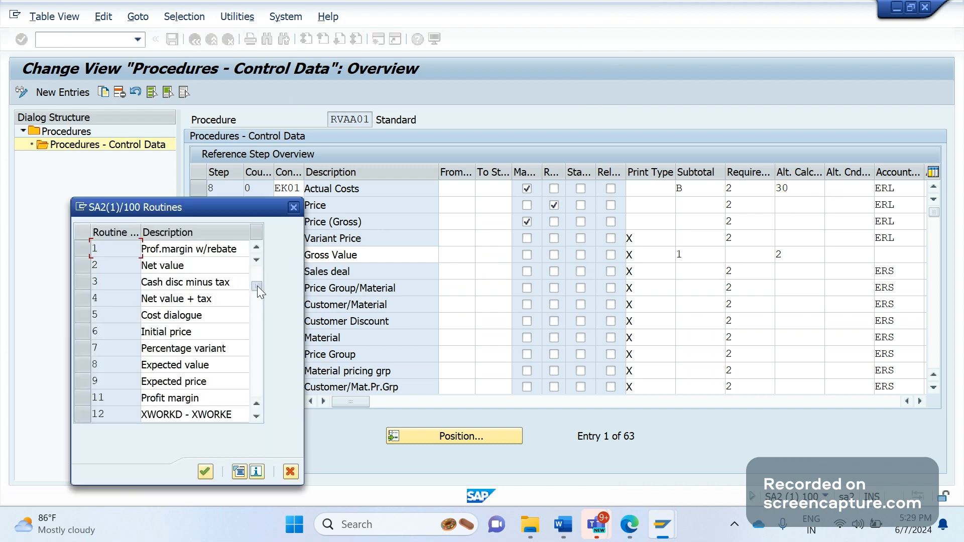
scroll(257, 285, down, 3)
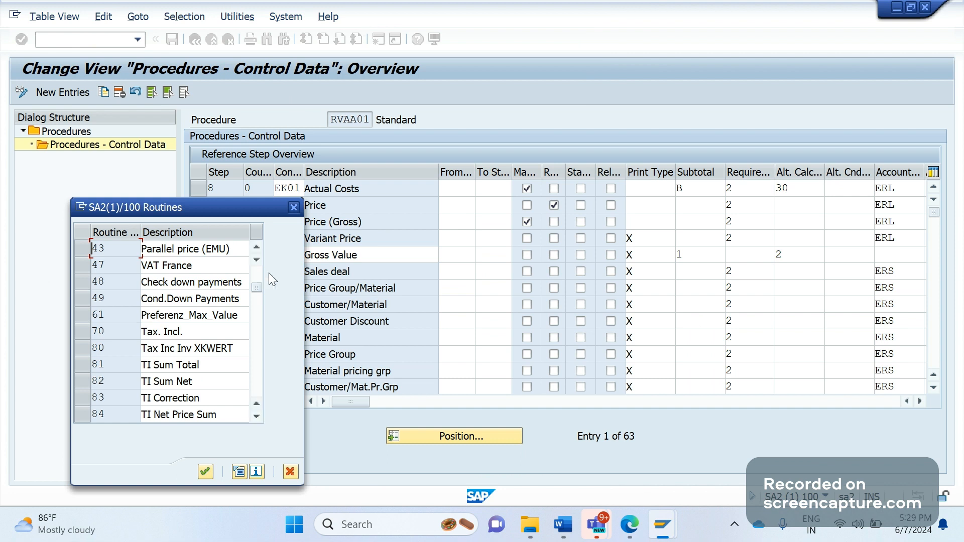
scroll(257, 282, up, 2)
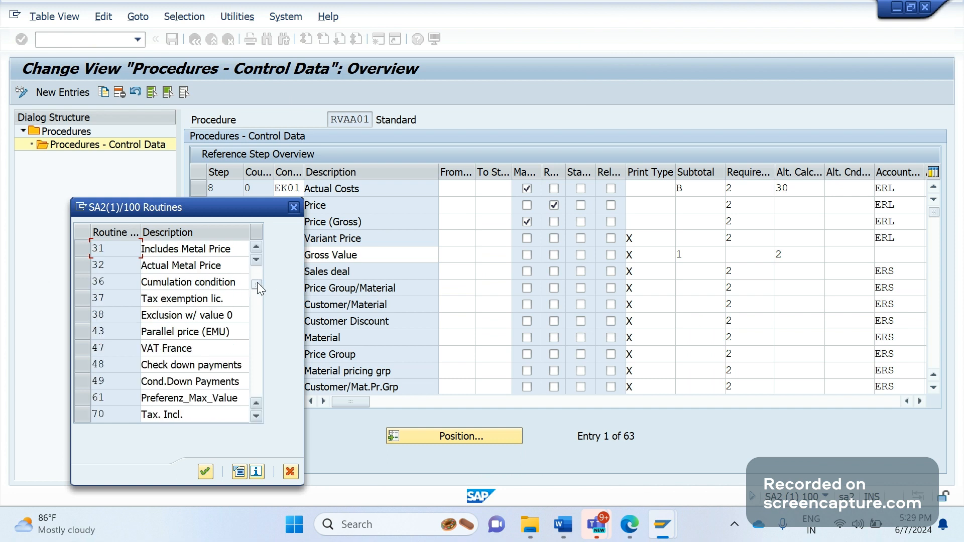
scroll(261, 249, up, 1)
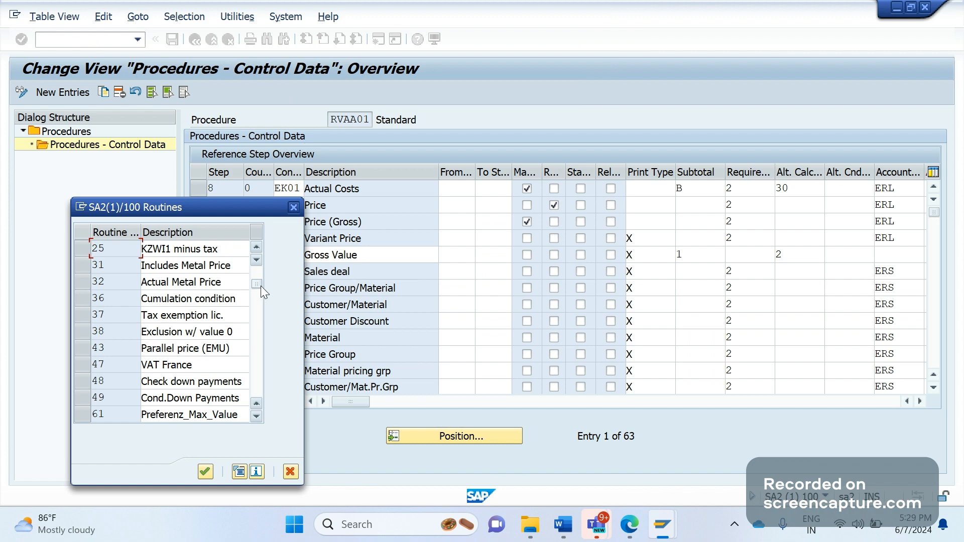
click(83, 337)
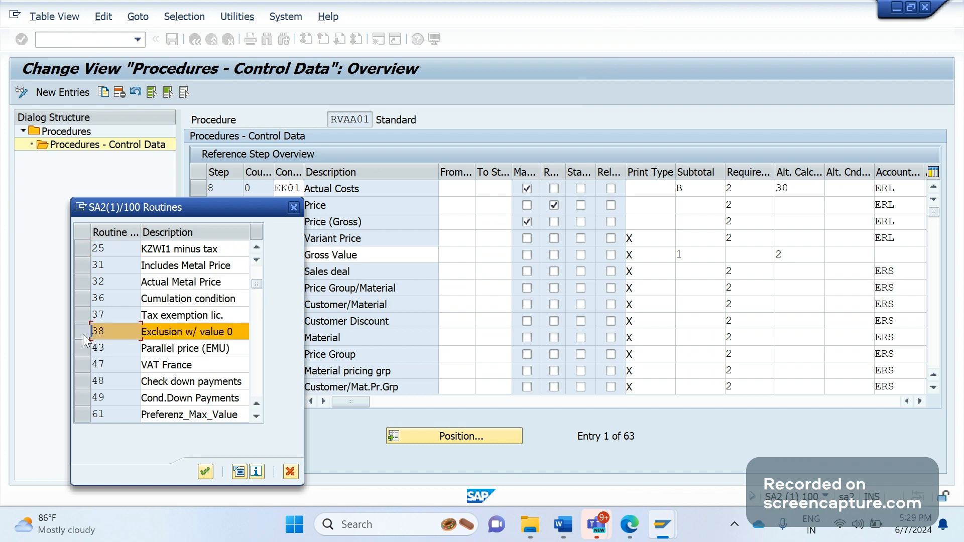
Display the source of routine 38 (include FV64A038), then bring the SAP SD Enhancements notes back.
click(240, 474)
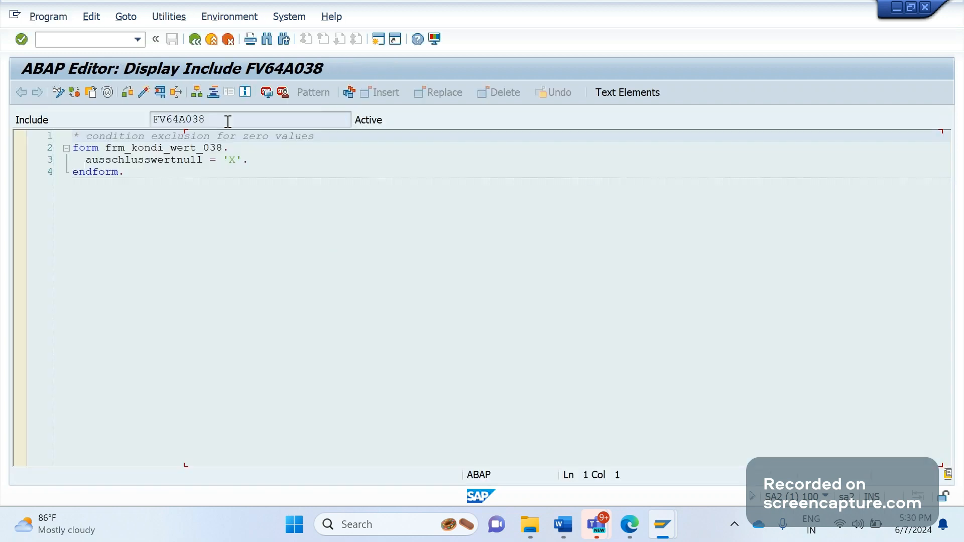
click(563, 524)
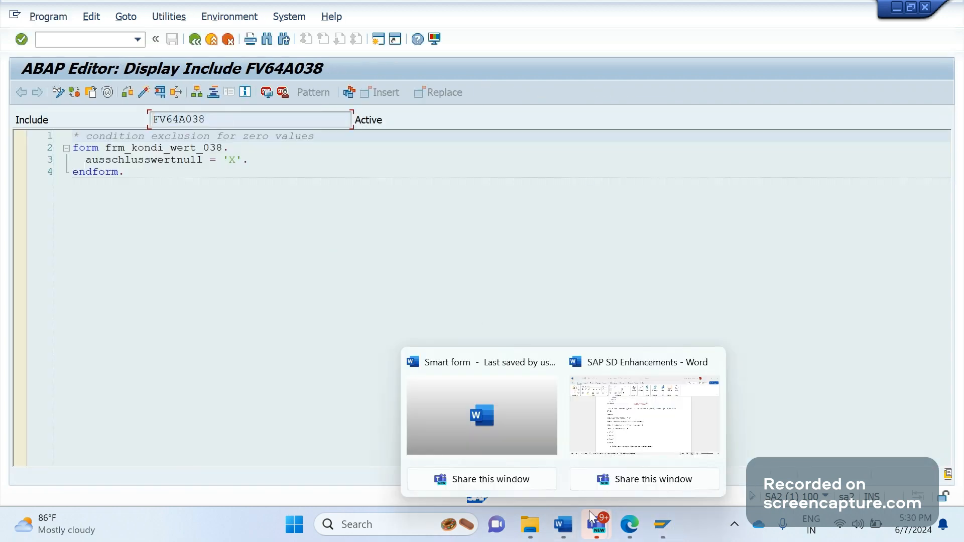
click(674, 410)
Add the bullet 'Routine number FV64A038 will be used to include zero value condition type into exclusion group'.
click(543, 455)
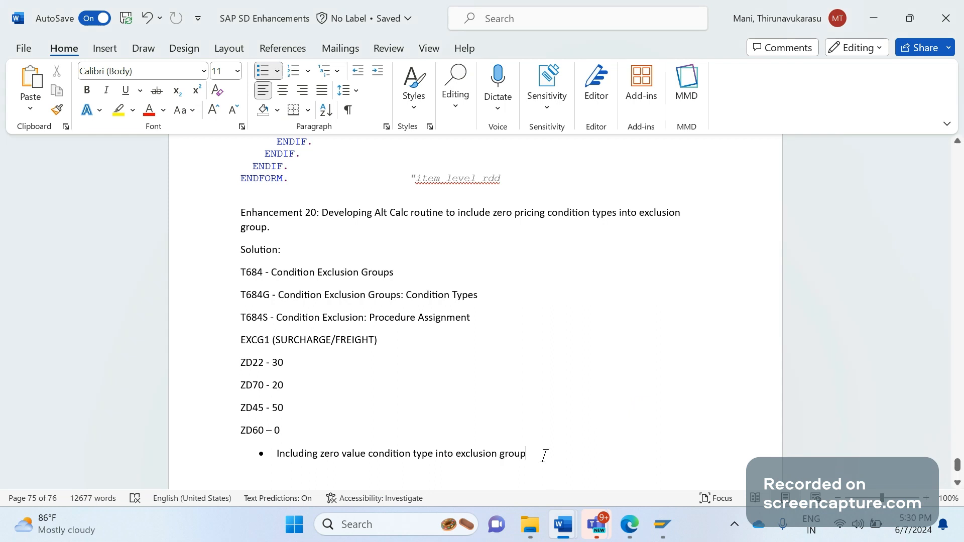
key(Return)
text(Rout)
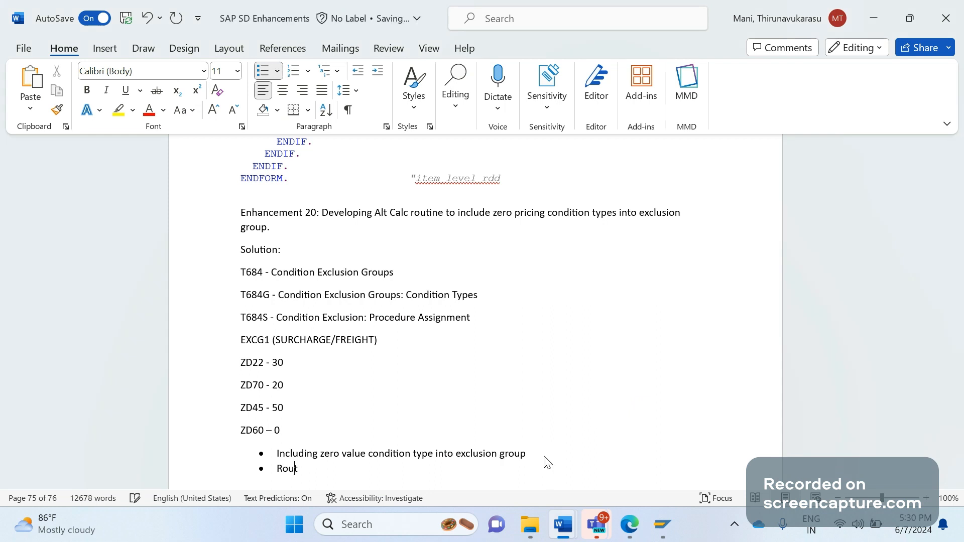
text(ine number FV64A038)
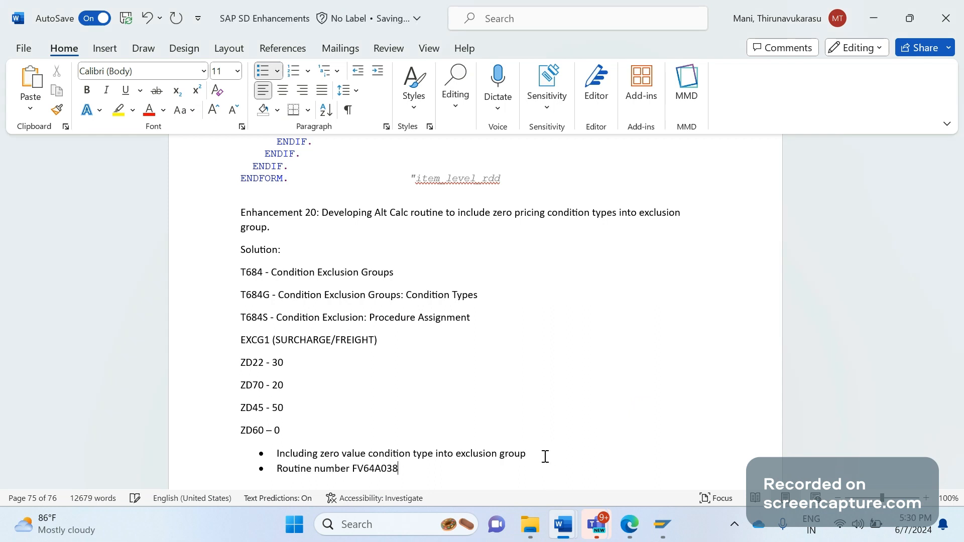
text( will be used to exclu)
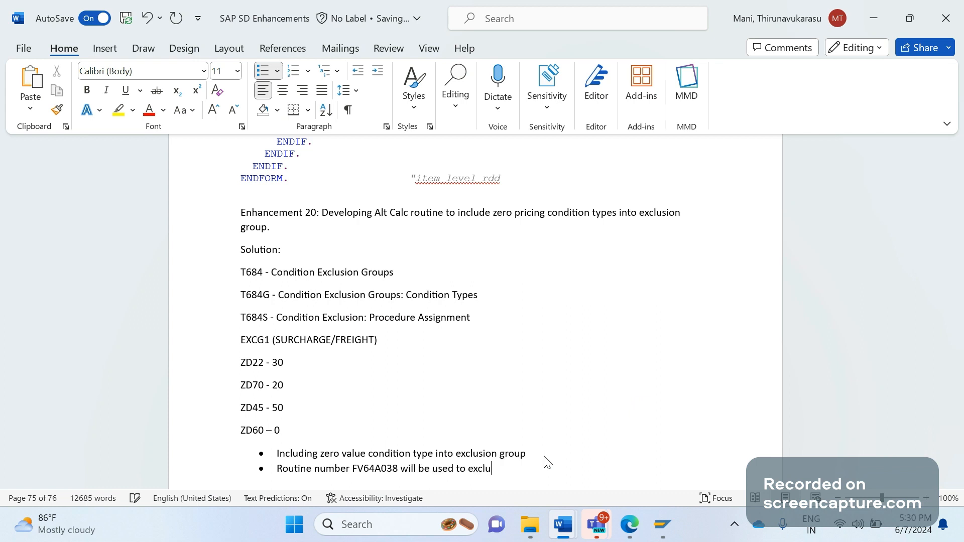
key(BackSpace)
key(BackSpace)
key(BackSpace)
key(BackSpace)
text(9)
key(BackSpace)
text(incldue )
text(zero valu)
key(Tab)
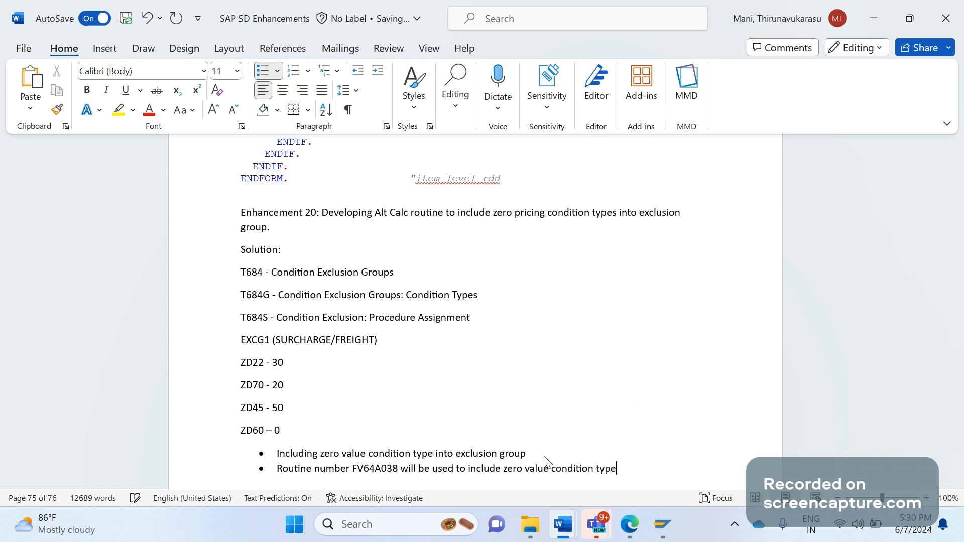
key(Tab)
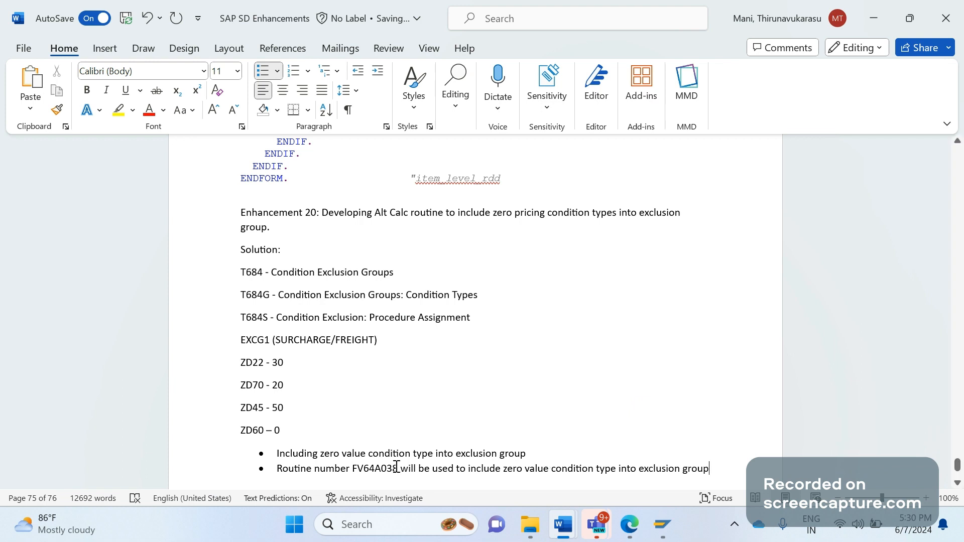
click(290, 430)
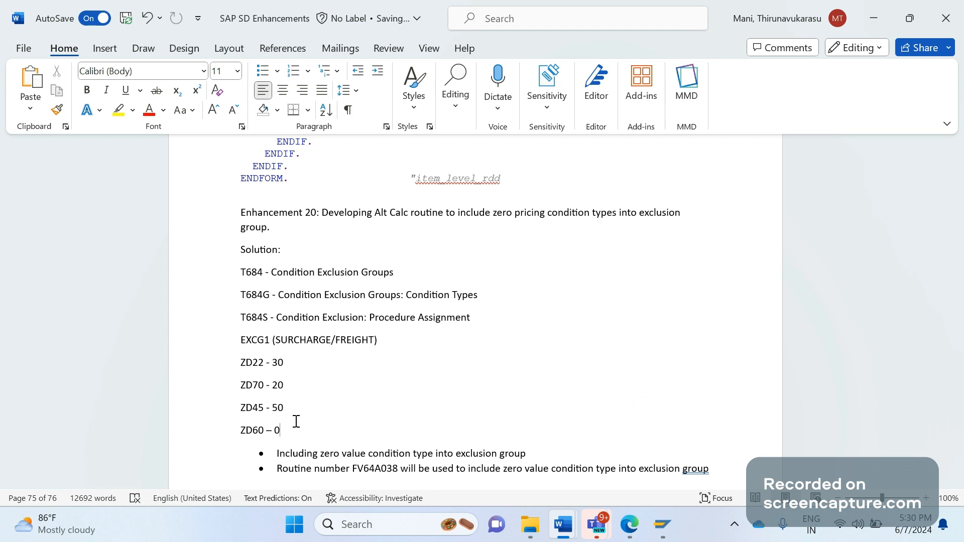
key(alt+Tab)
click(227, 199)
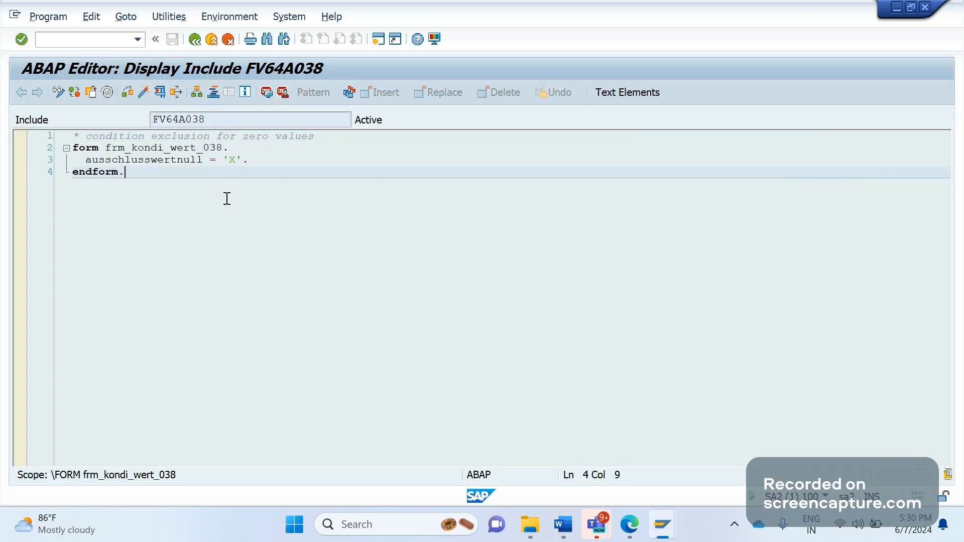
click(196, 120)
double_click(196, 121)
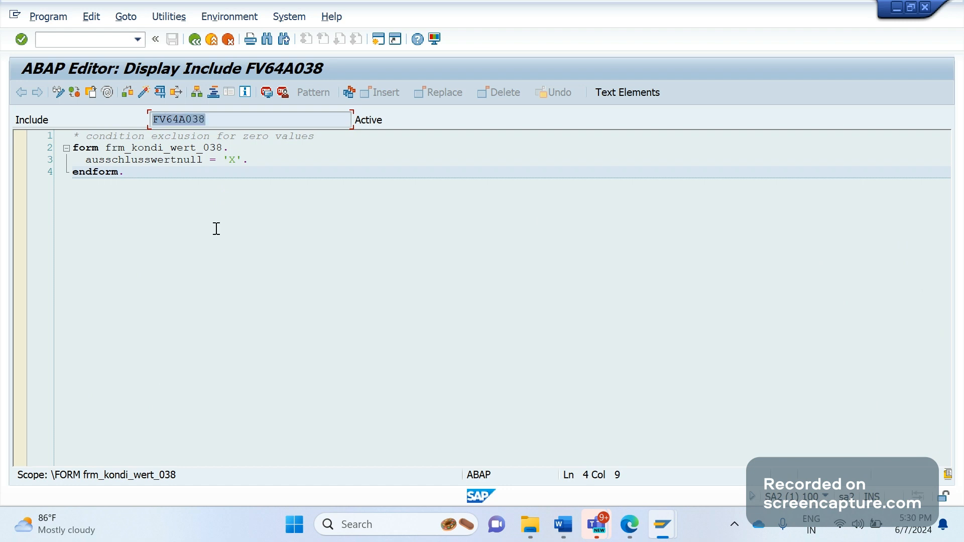
click(143, 210)
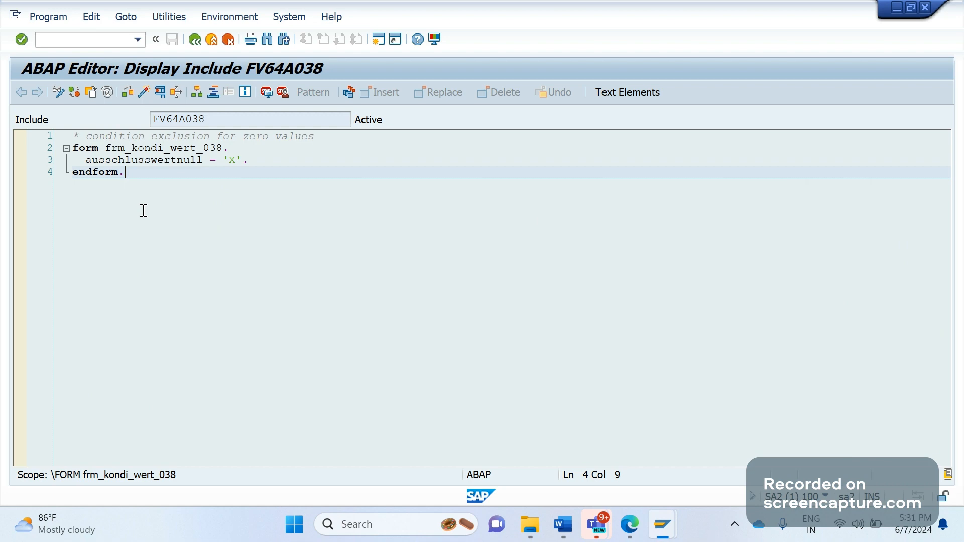
Add the bullet 'for several condition types we are using same alt calc type routines'.
key(alt+Tab)
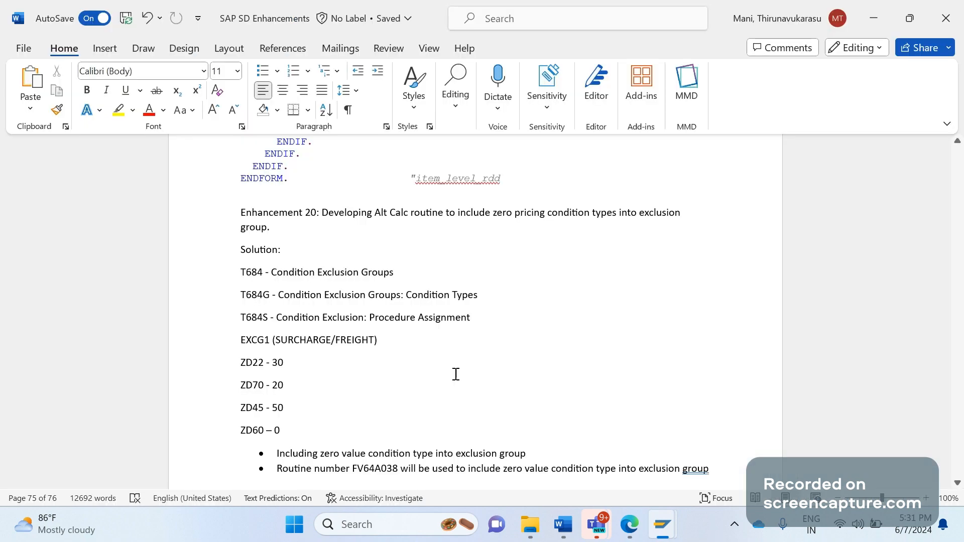
click(748, 468)
key(Return)
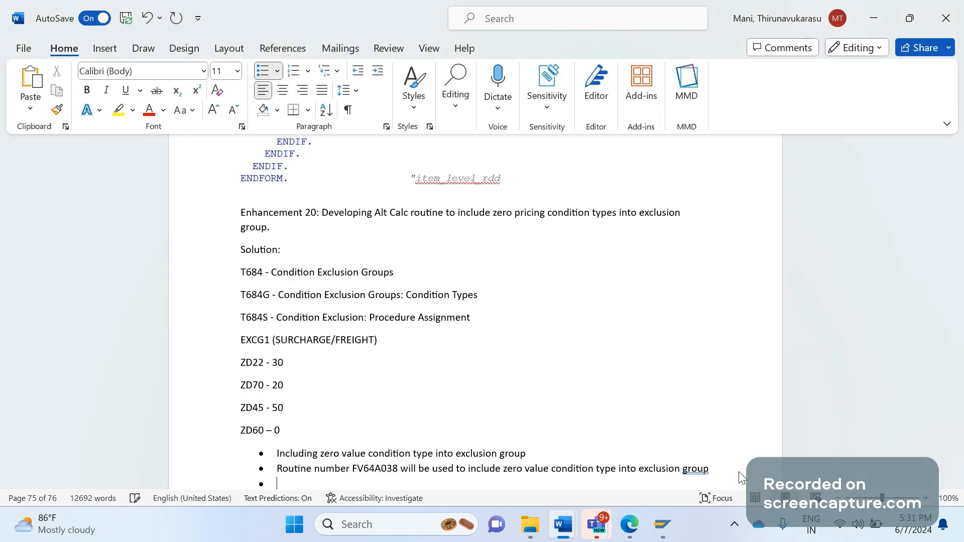
text(for s)
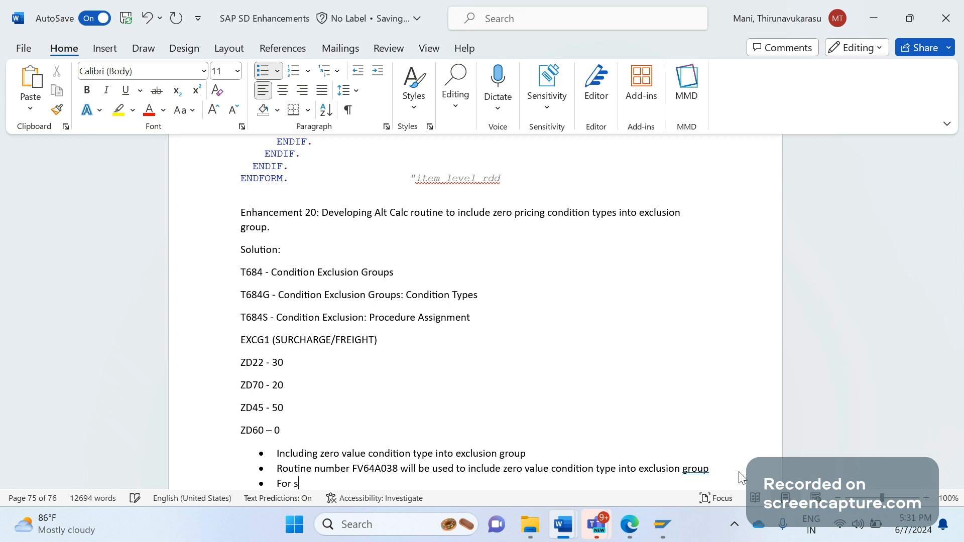
text(everal condition tpes)
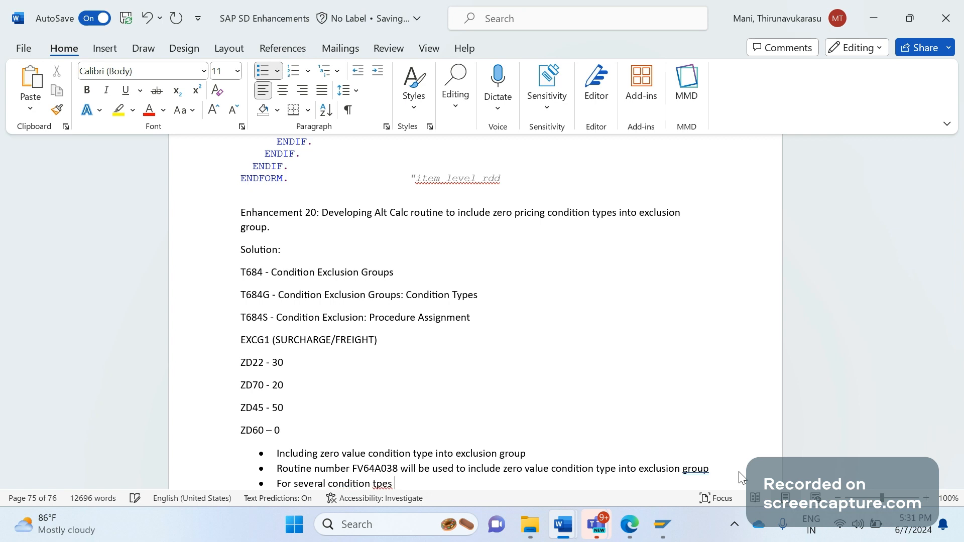
key(BackSpace)
key(BackSpace)
key(BackSpace)
key(BackSpace)
text(ypes we are using same alt )
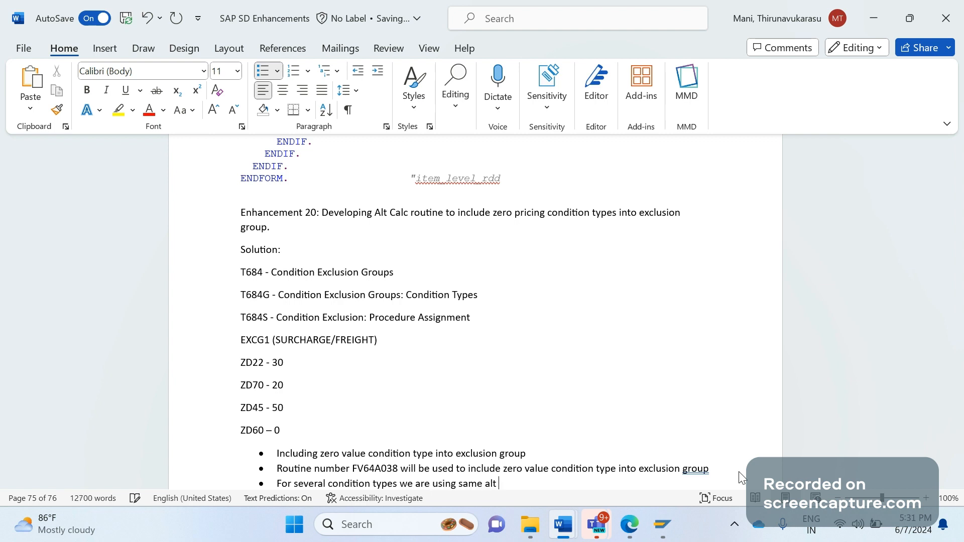
text(calc type routines)
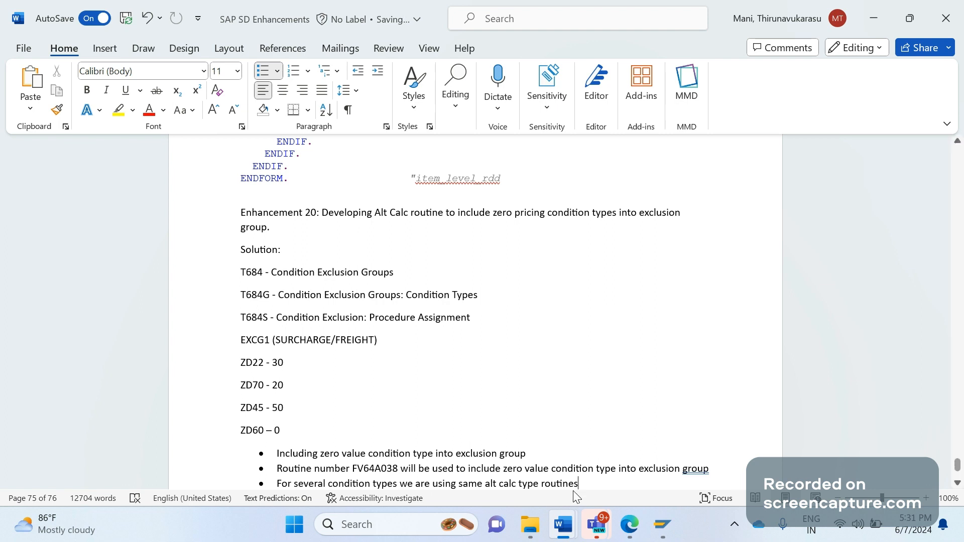
key(alt+Tab)
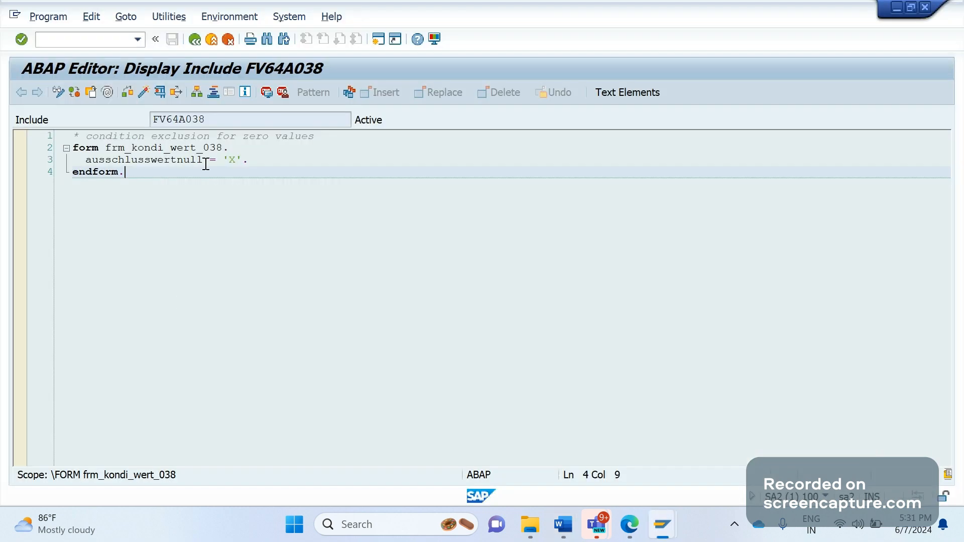
Copy ausschlusswertnull = 'X'. and paste it as a sub-bullet under 'By adding this statement into that custom routine'.
drag(83, 159, 258, 162)
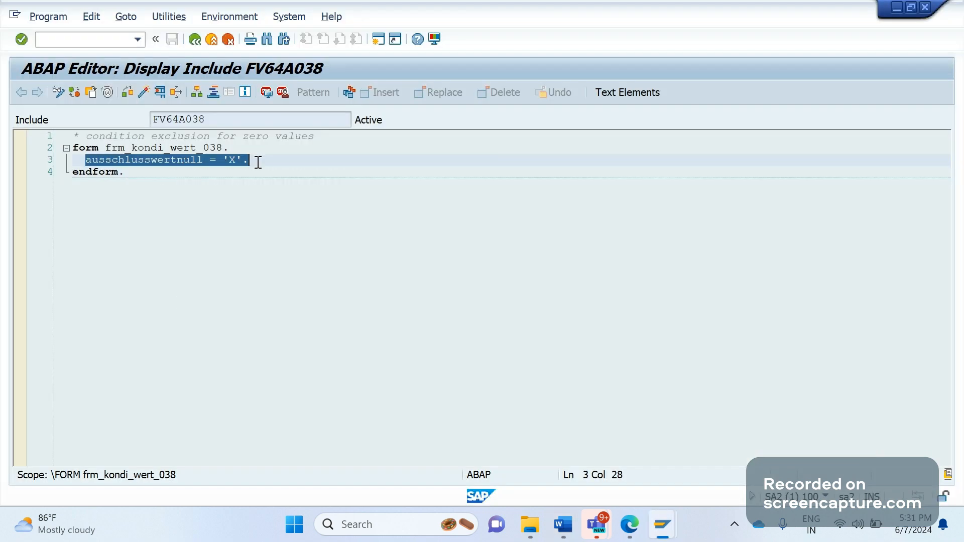
key(alt+Tab)
scroll(651, 489, down, 1)
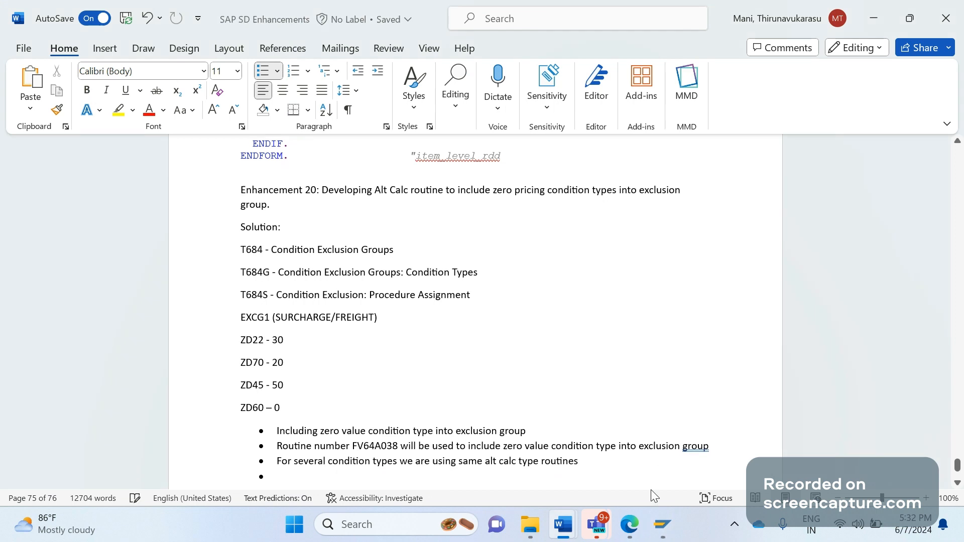
text(By as)
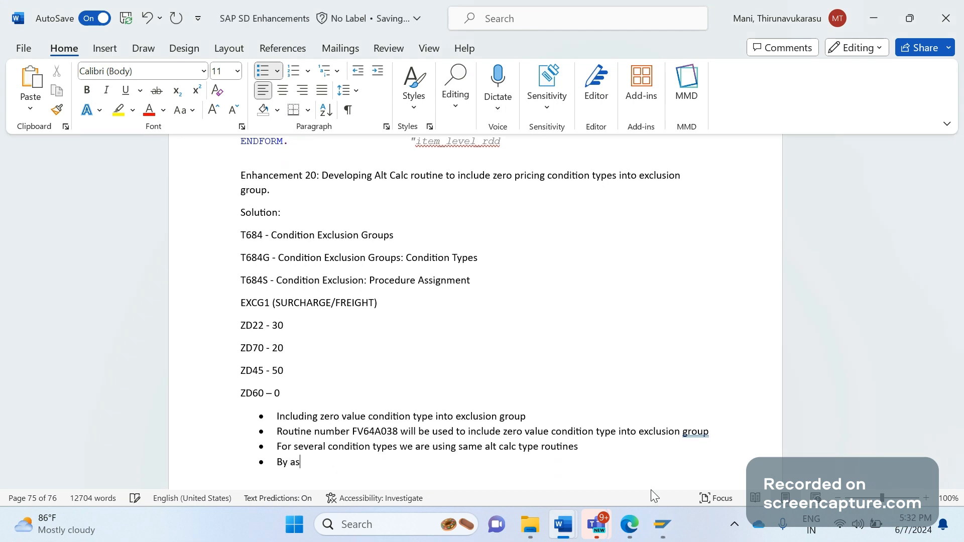
key(BackSpace)
text(dding this statement into)
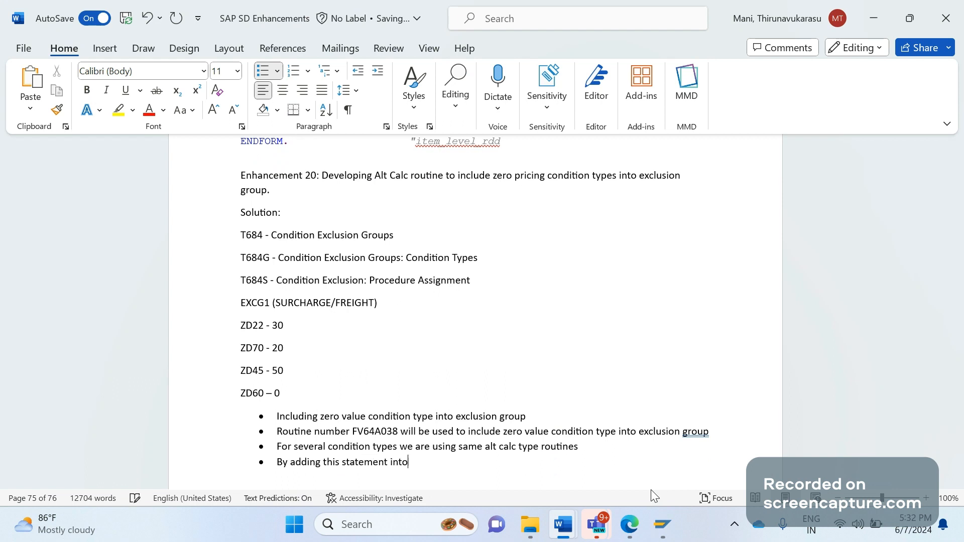
text( that custom routine)
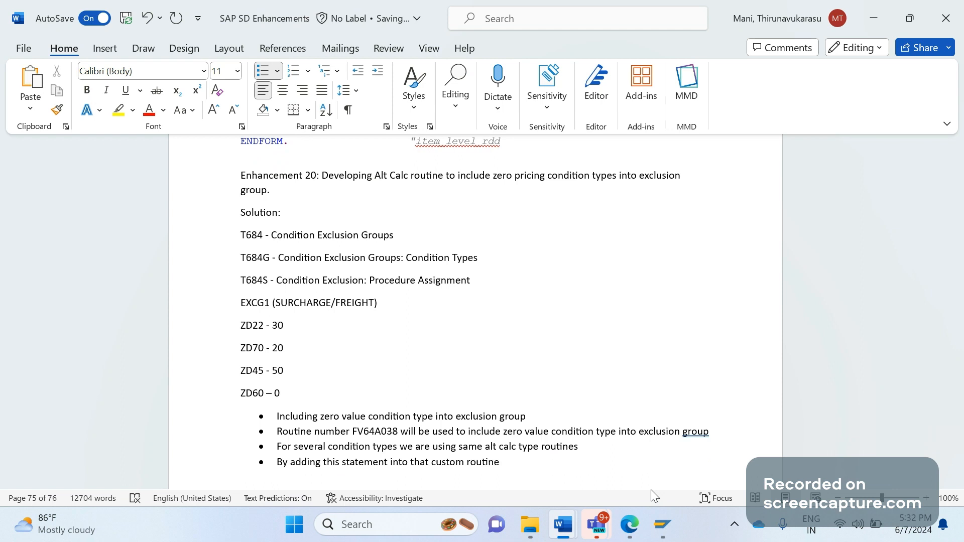
key(Return)
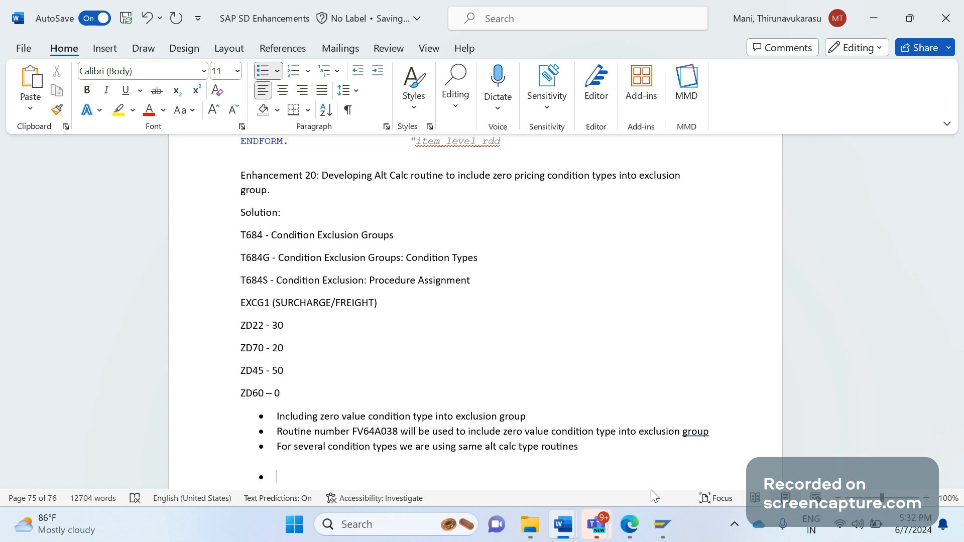
key(Tab)
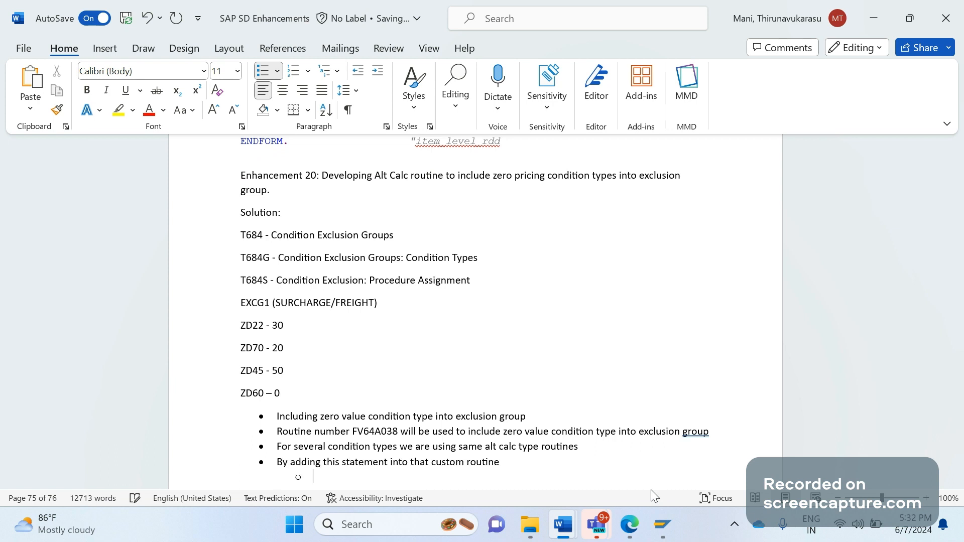
text(ausschlusswertnull = 'X'.)
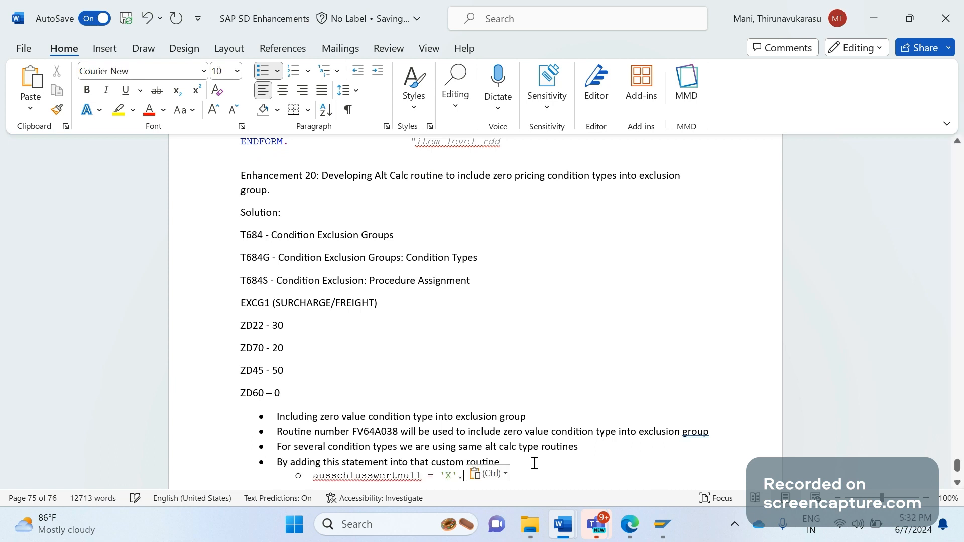
Review the pasted code line and start an unbulleted new line beneath it.
click(535, 463)
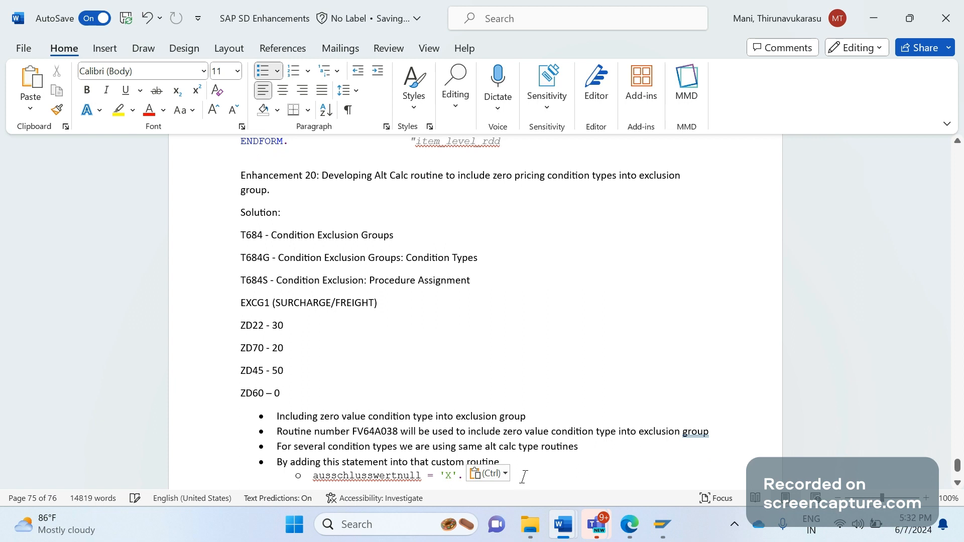
click(523, 475)
drag(264, 396, 241, 396)
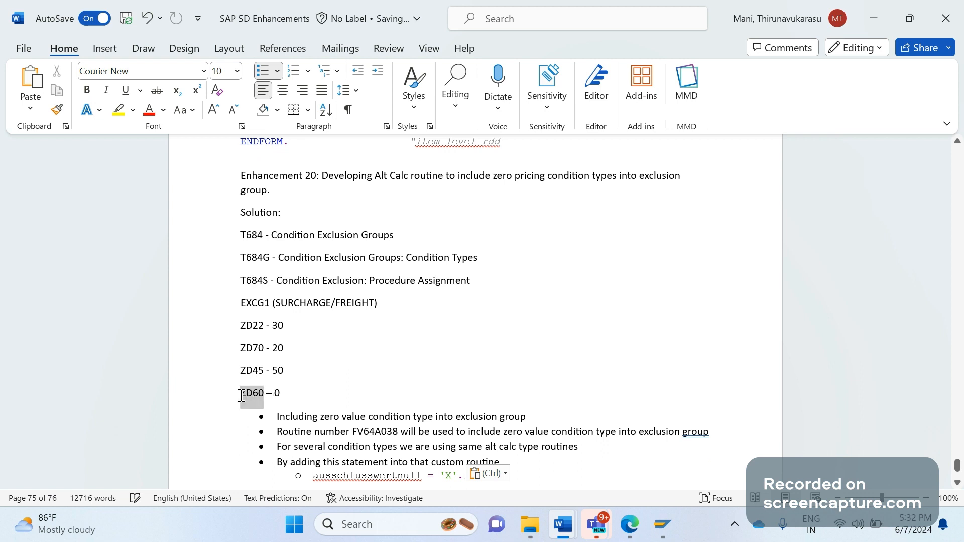
click(415, 463)
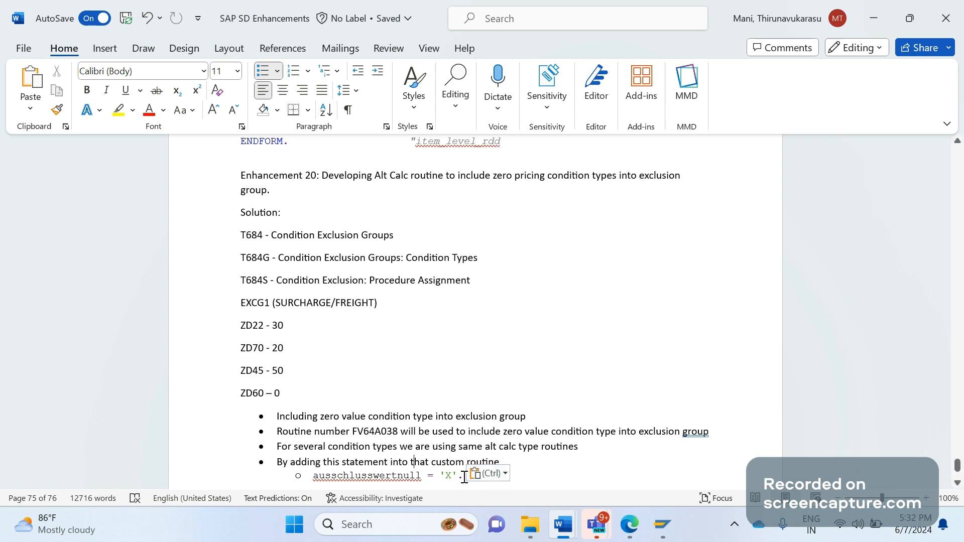
drag(465, 478, 407, 479)
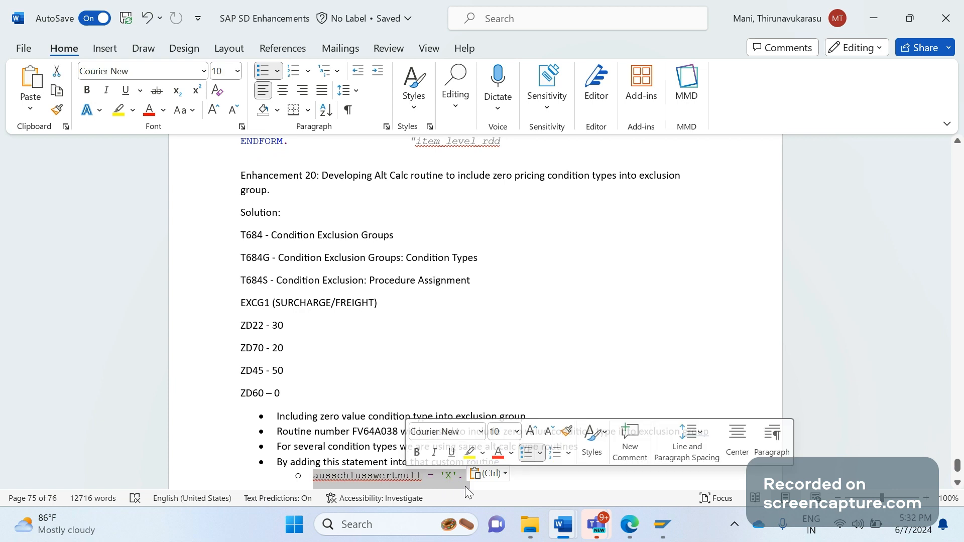
click(516, 483)
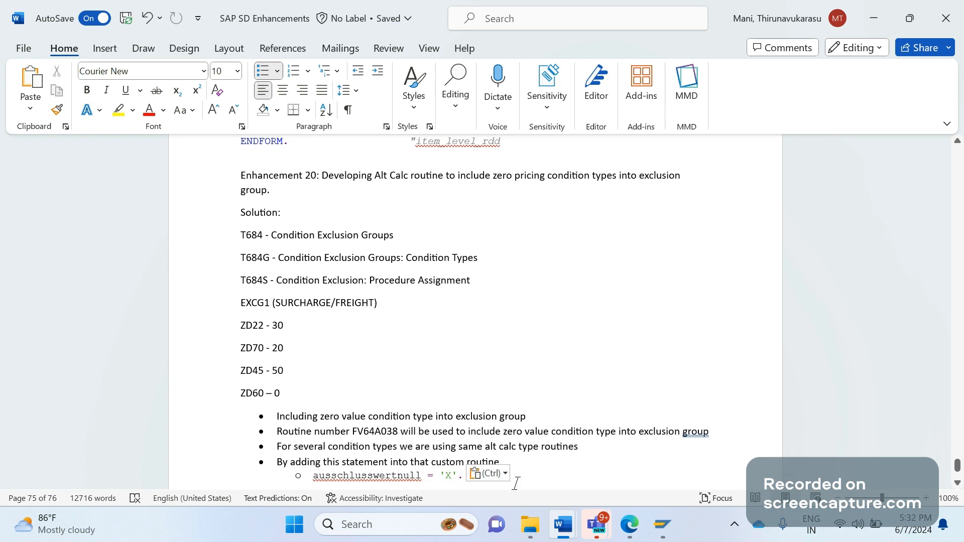
key(Return)
key(BackSpace)
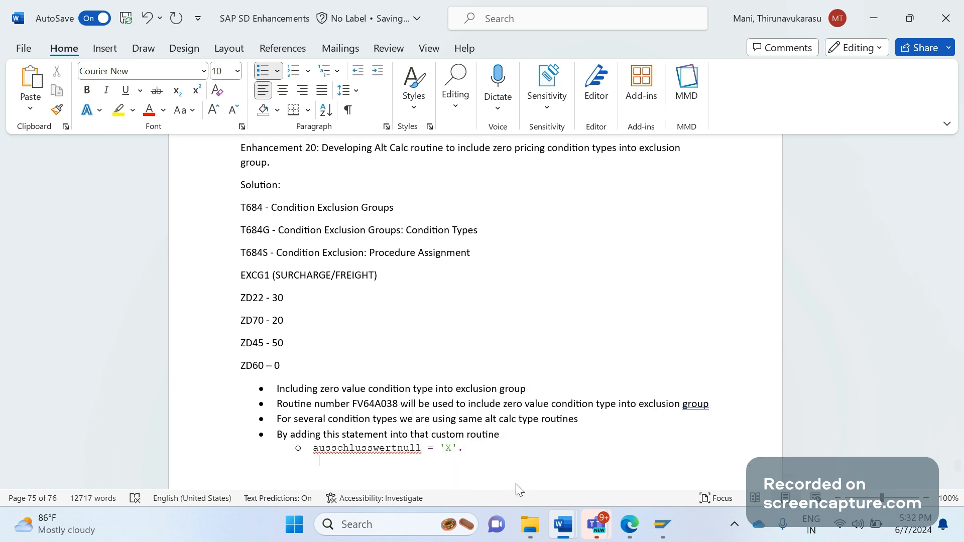
Type the lines if xkomv-kschl = 'ZD60'. and ENDIF. as sub-bullets.
text(if xkomv-kschl = ZD)
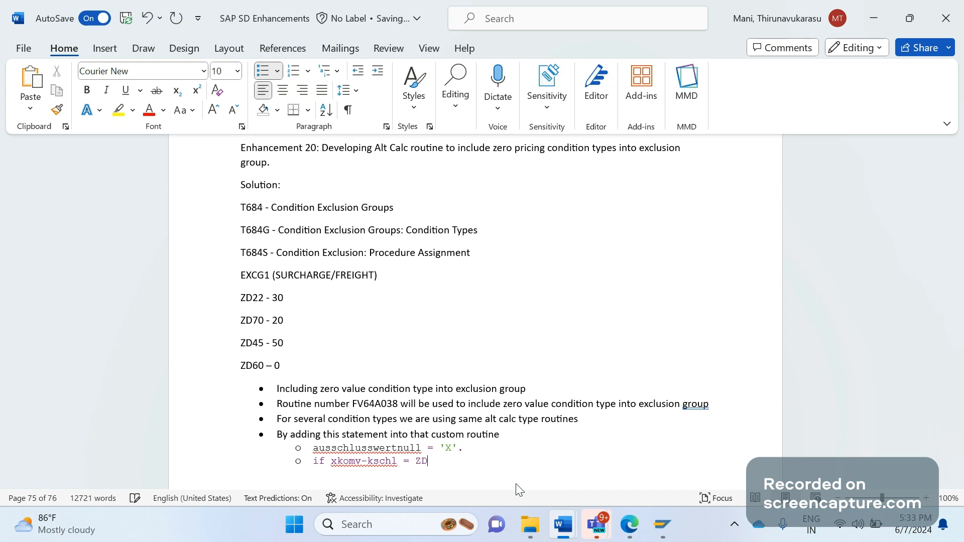
key(BackSpace)
key(BackSpace)
text('ZD)
text(60')
text(.)
key(Return)
text(ENDIF.)
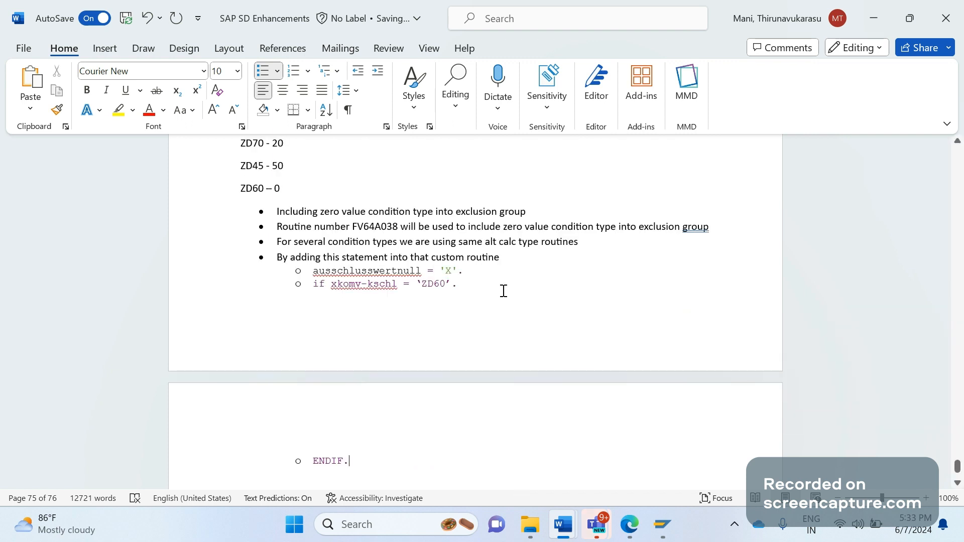
Insert the ausschlusswertnull = 'X'. line, unbulleted, between the IF and ENDIF. lines.
key(Return)
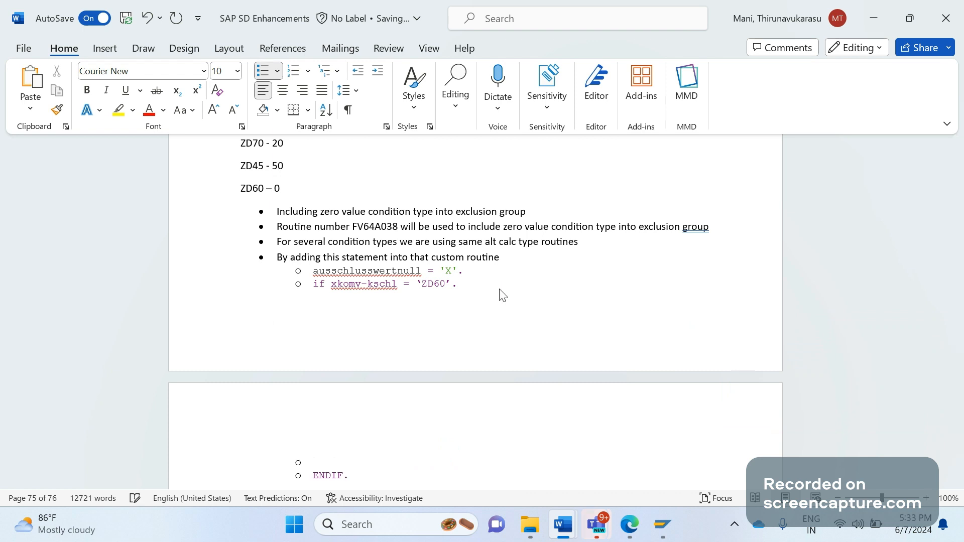
key(BackSpace)
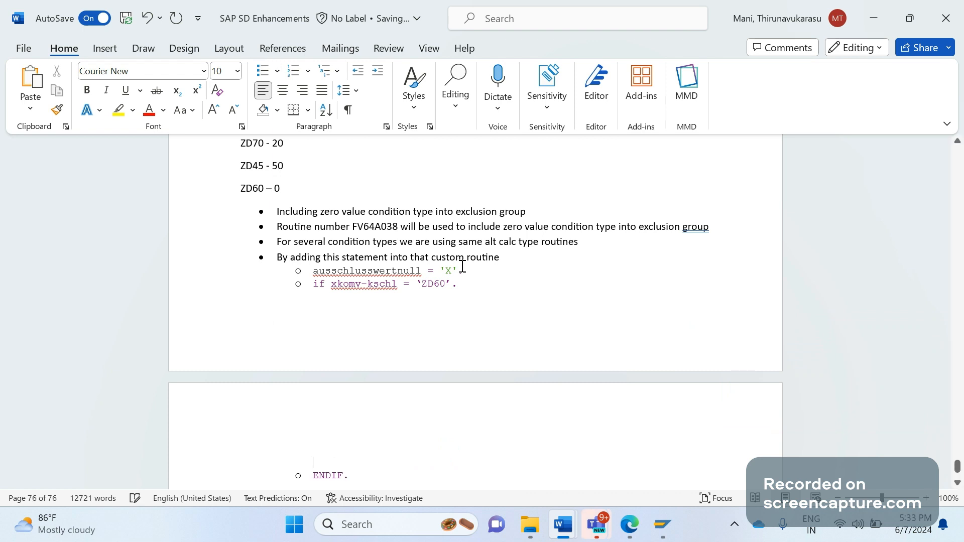
drag(462, 267, 353, 276)
key(ctrl+c)
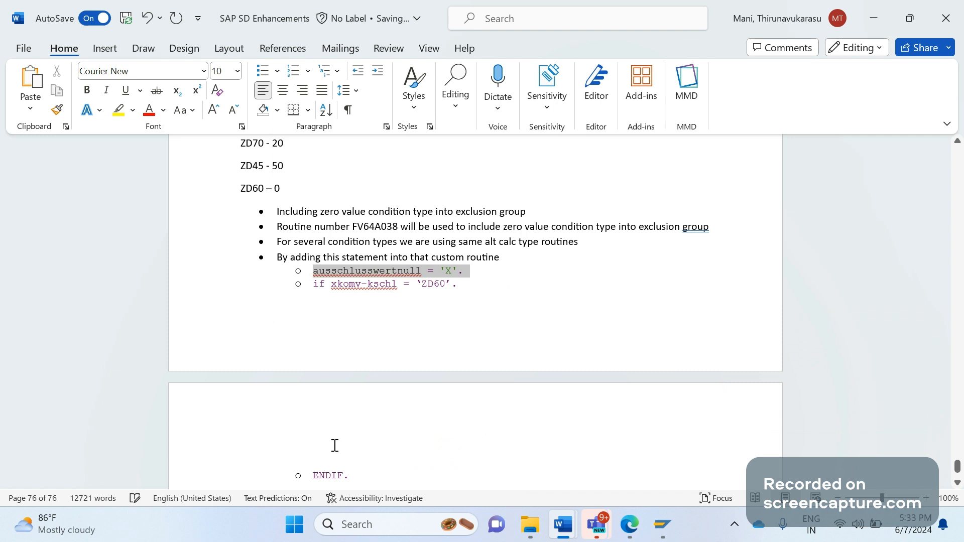
key(ctrl+p)
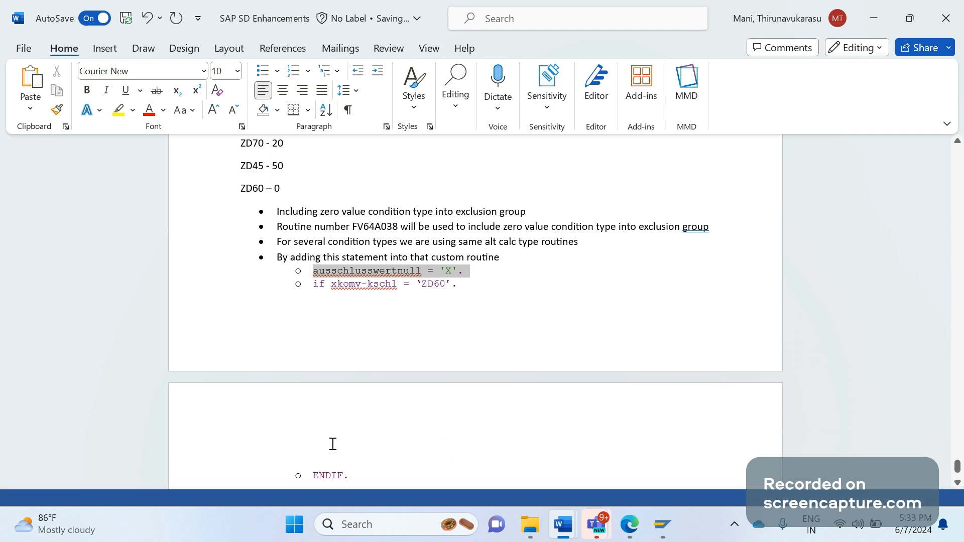
click(332, 444)
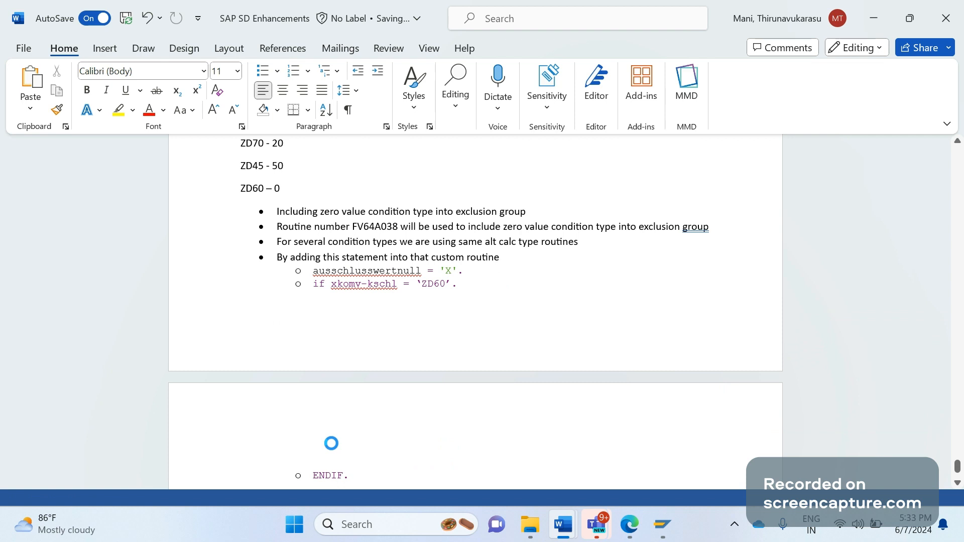
key(ctrl+v)
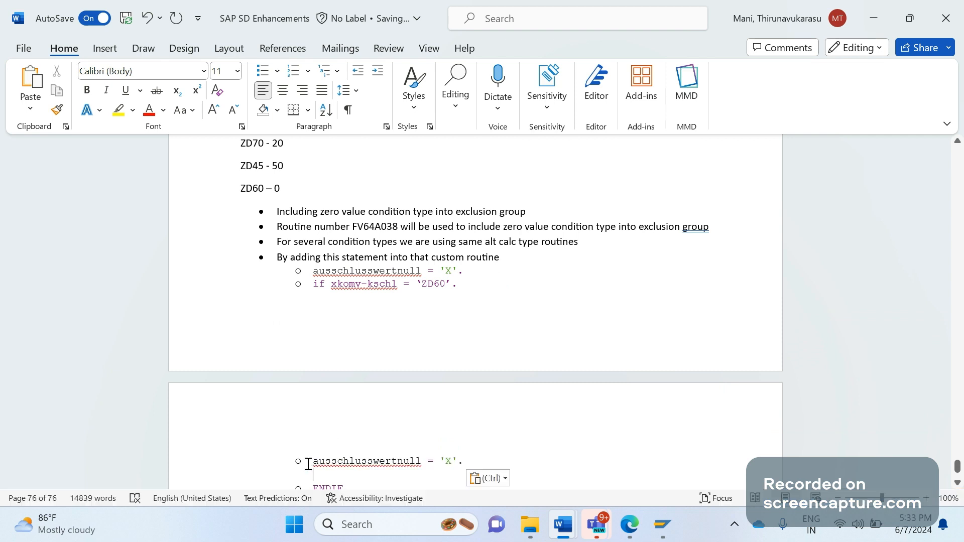
double_click(308, 464)
click(308, 464)
key(BackSpace)
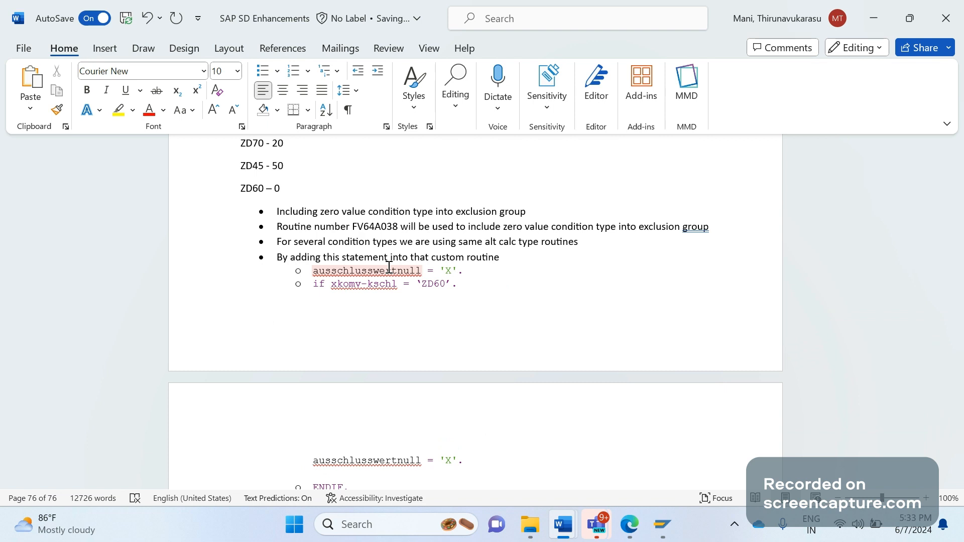
Bring the ABAP Editor back and review form frm_kondi_wert_038 in include FV64A038.
click(662, 524)
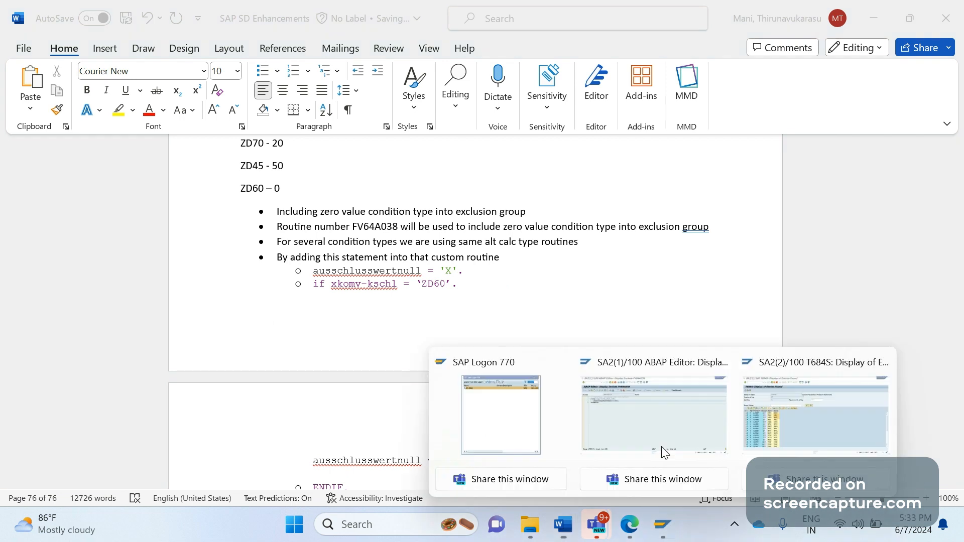
click(652, 426)
click(126, 194)
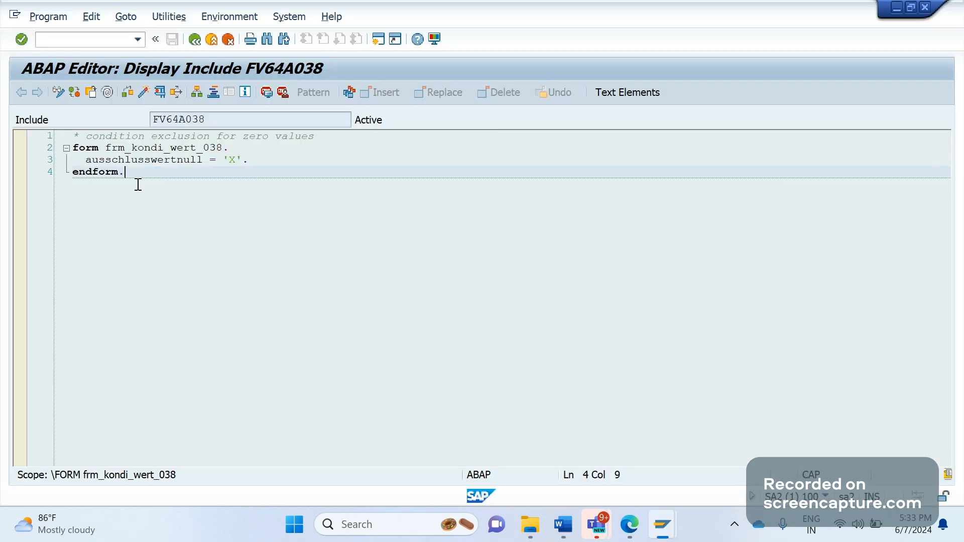
double_click(208, 124)
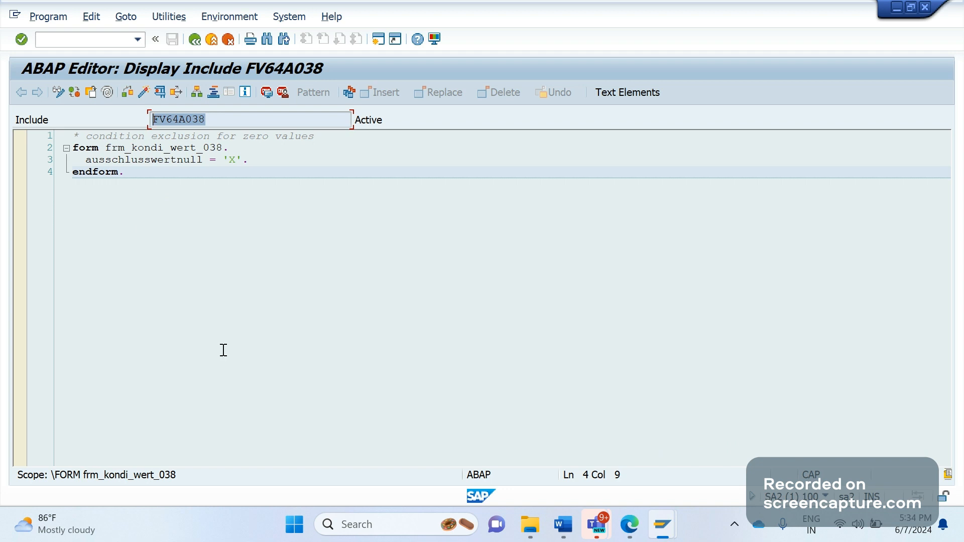
click(243, 163)
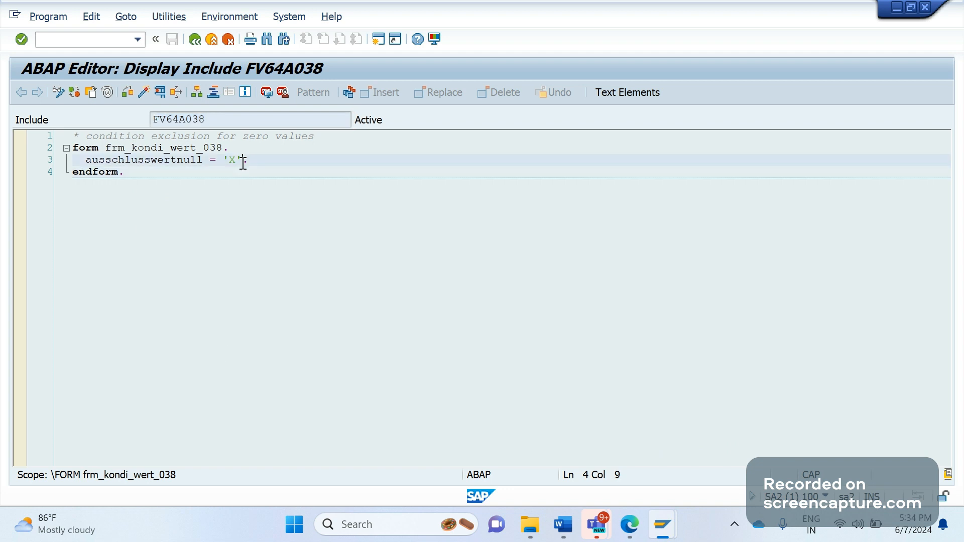
drag(243, 163, 88, 169)
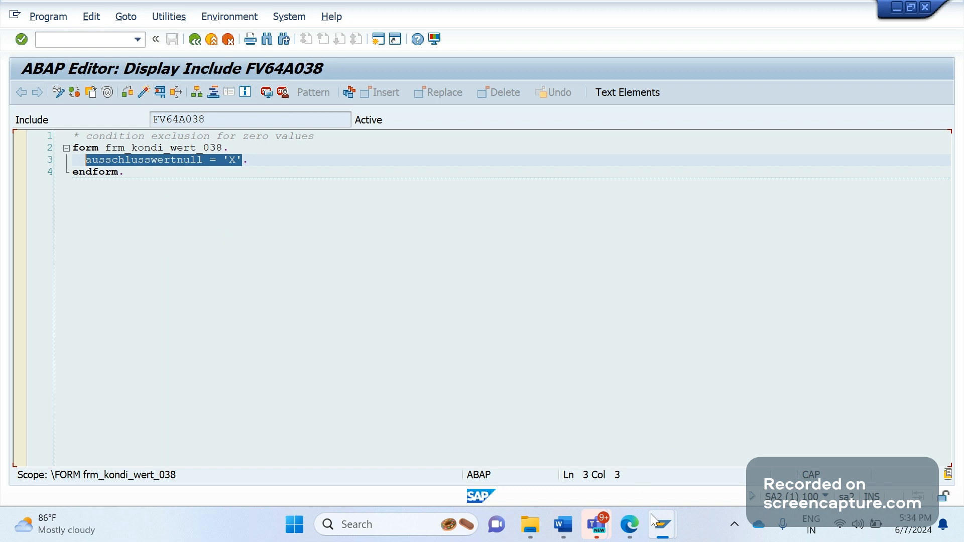
mouse_move(629, 524)
click(240, 256)
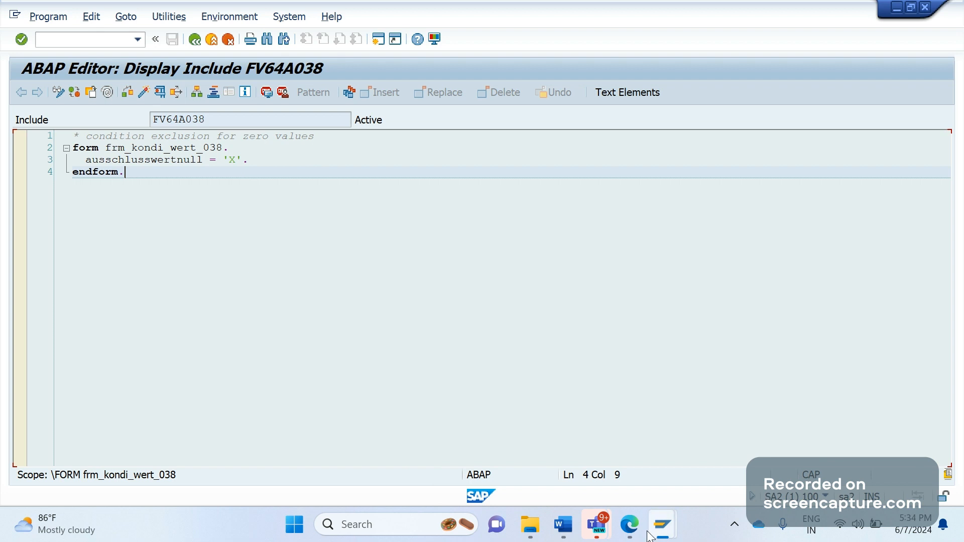
click(521, 195)
click(188, 112)
click(175, 211)
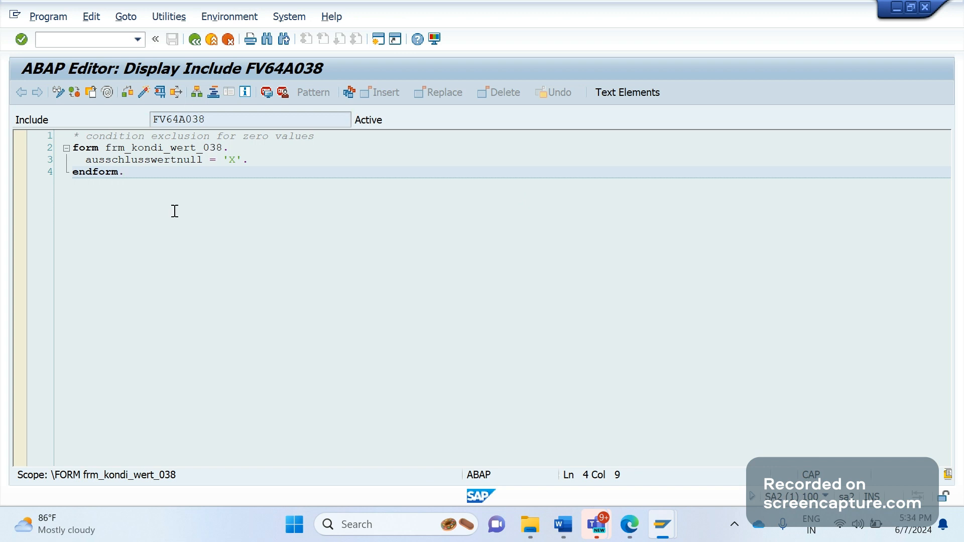